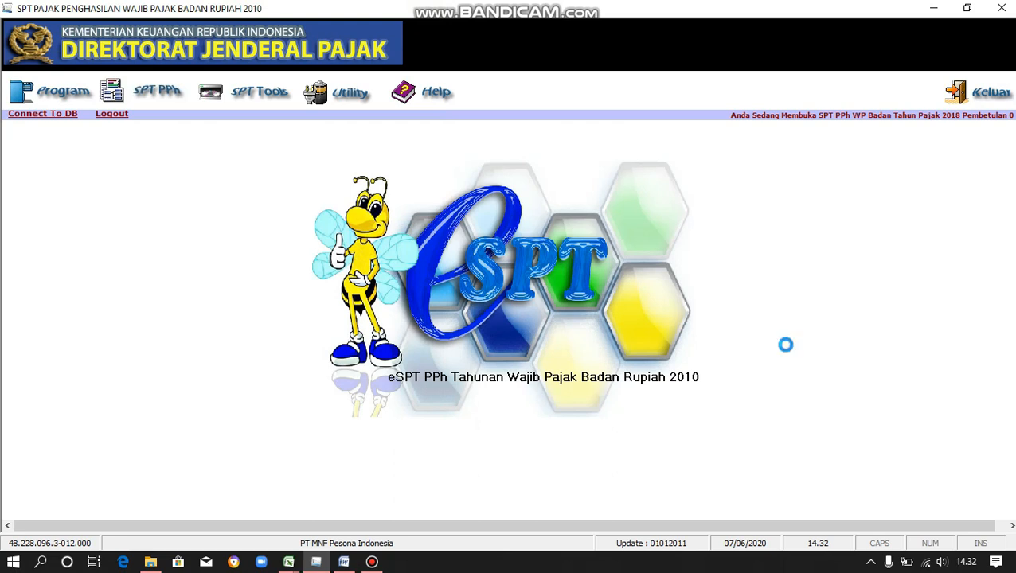
# Switch from e-SPT PPh Badan to the Excel sample import workbook.
pyautogui.hotkey('alt', 'Tab')
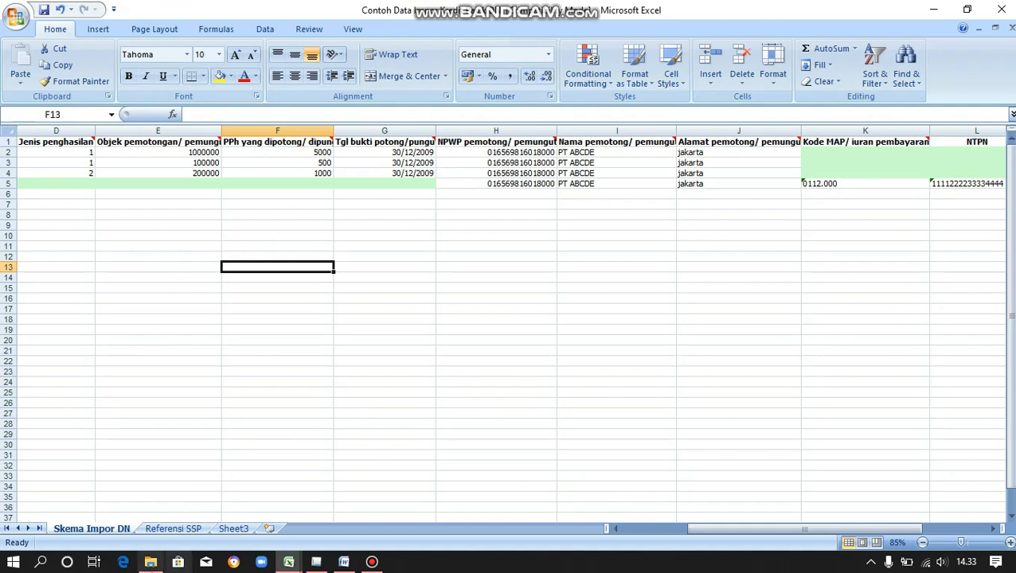
# Open the E-SPT PPh Badan > SPT Badan > Contoh Data Impor folder in File Explorer.
pyautogui.moveTo(151, 567)
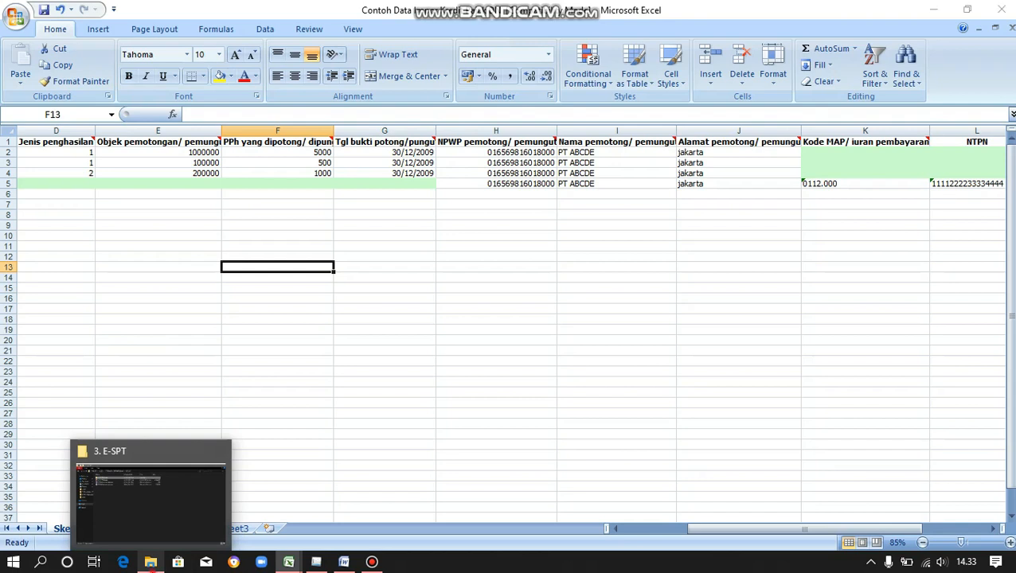
pyautogui.click(151, 562)
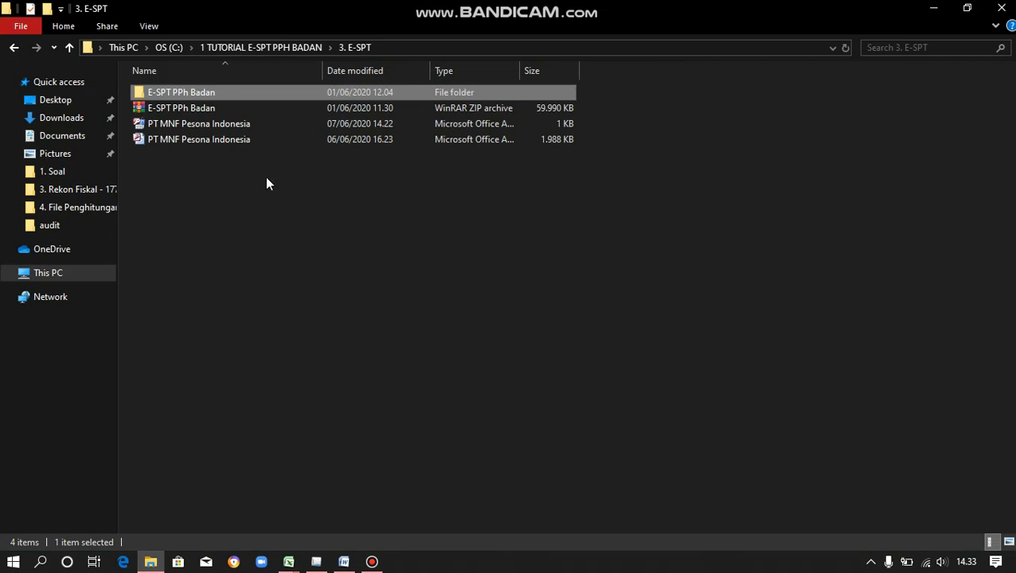
pyautogui.click(265, 93)
pyautogui.doubleClick(265, 93)
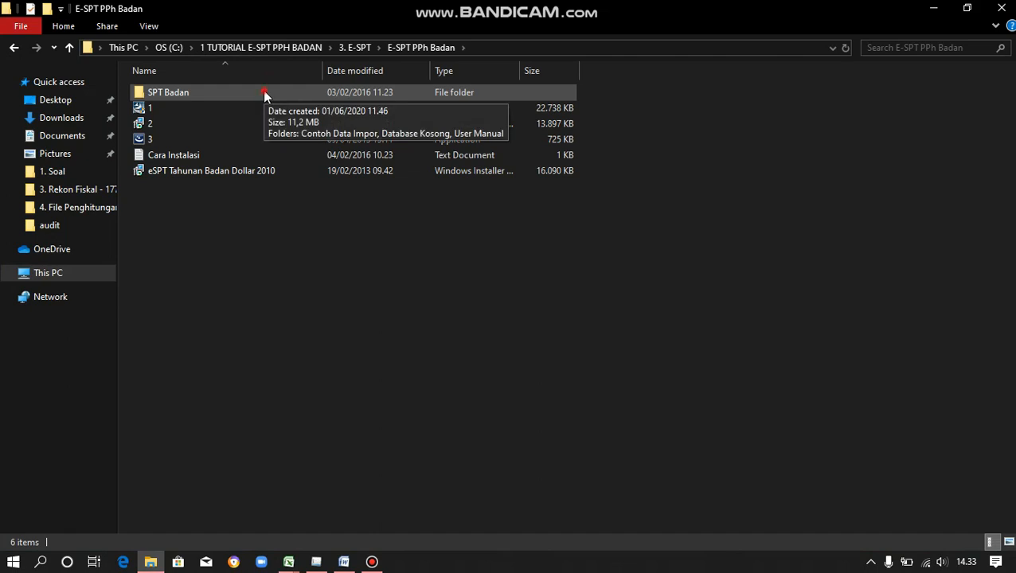
pyautogui.doubleClick(262, 93)
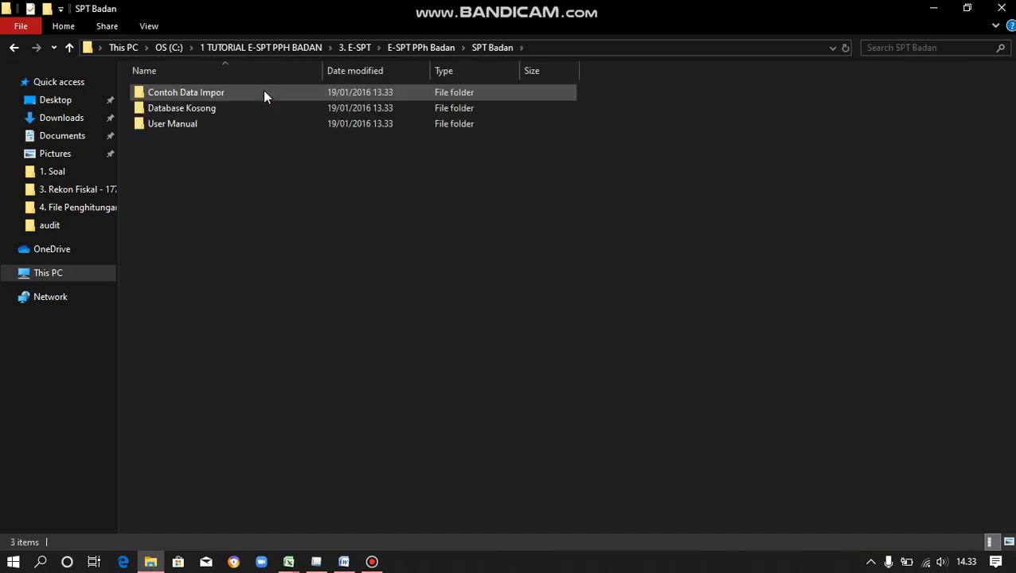
pyautogui.doubleClick(263, 93)
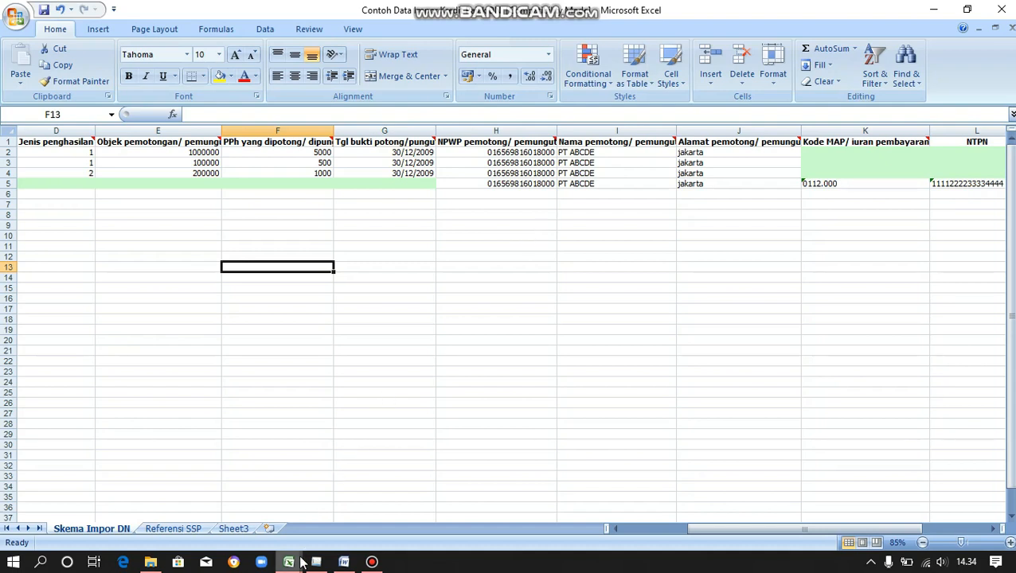
pyautogui.moveTo(296, 556)
pyautogui.click(255, 494)
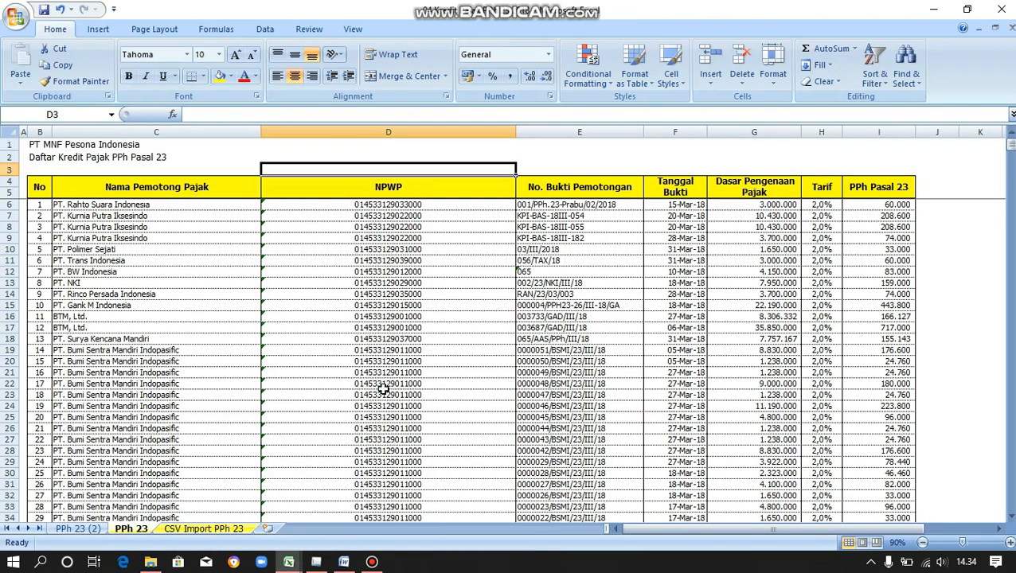
pyautogui.press('Right')
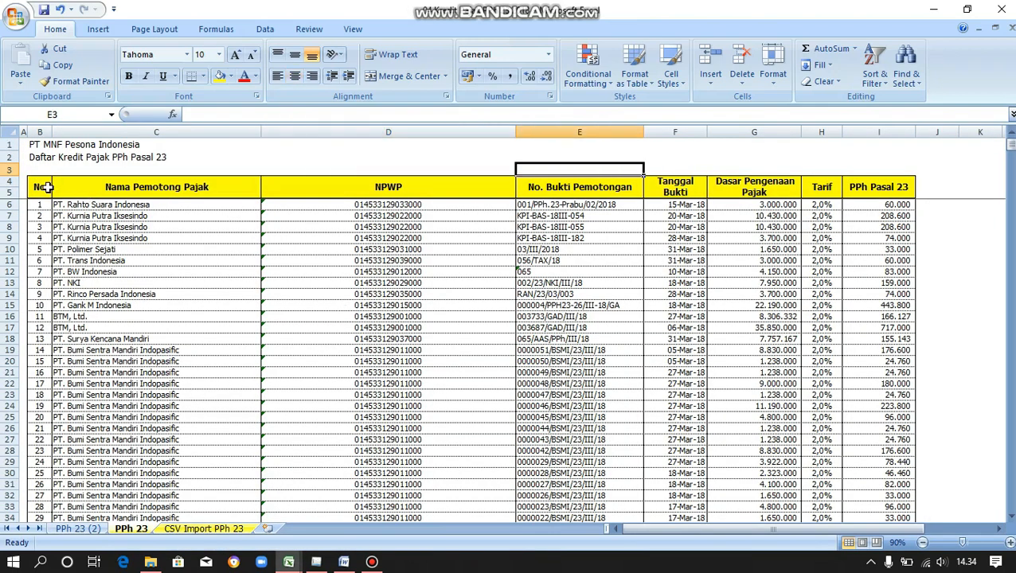
pyautogui.click(73, 187)
pyautogui.press('Right')
pyautogui.press('Right')
pyautogui.press('Right')
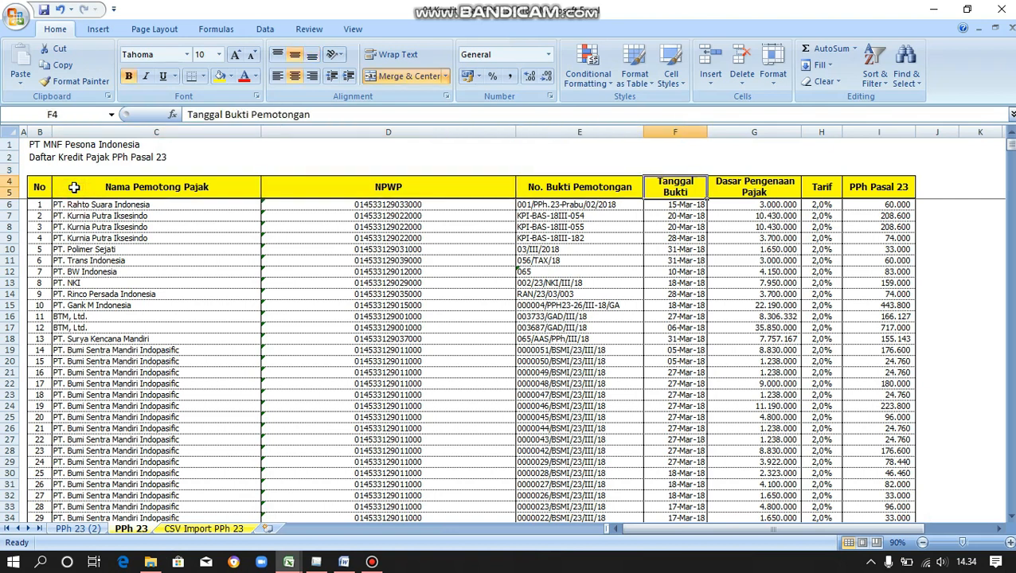
pyautogui.press('Right')
pyautogui.press('Right')
pyautogui.press('Right')
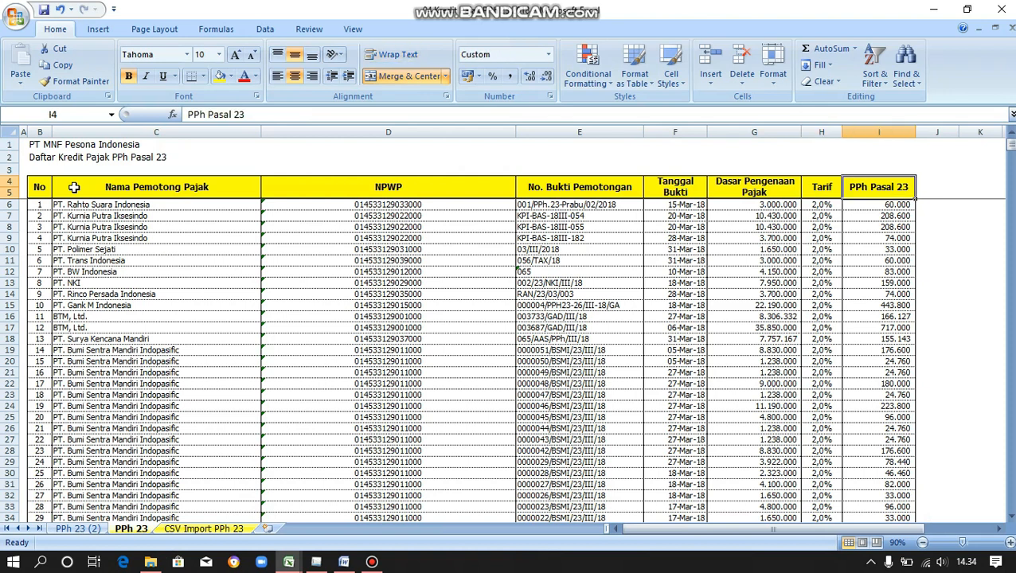
pyautogui.press('Down')
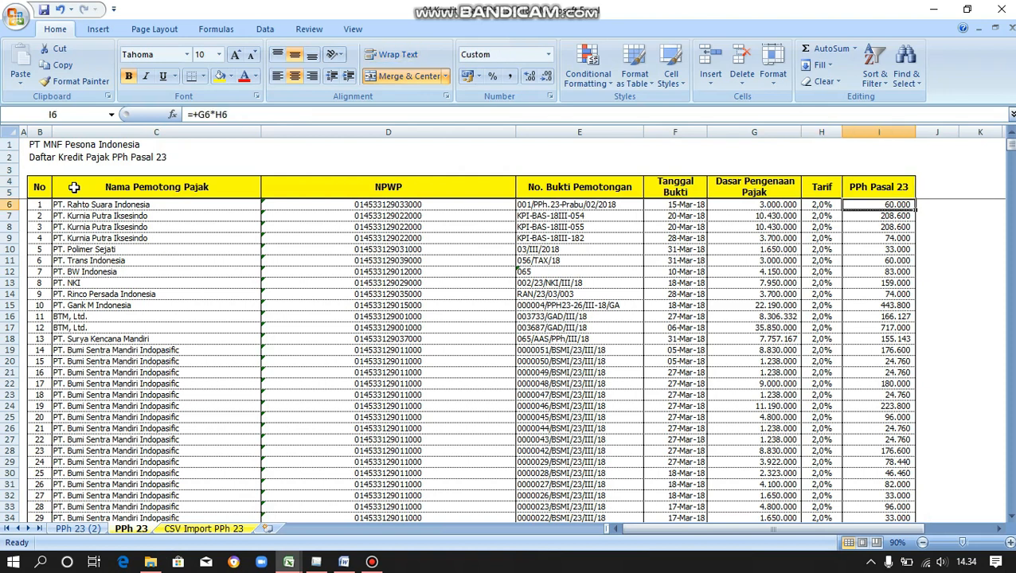
pyautogui.press('Left')
pyautogui.press('Up')
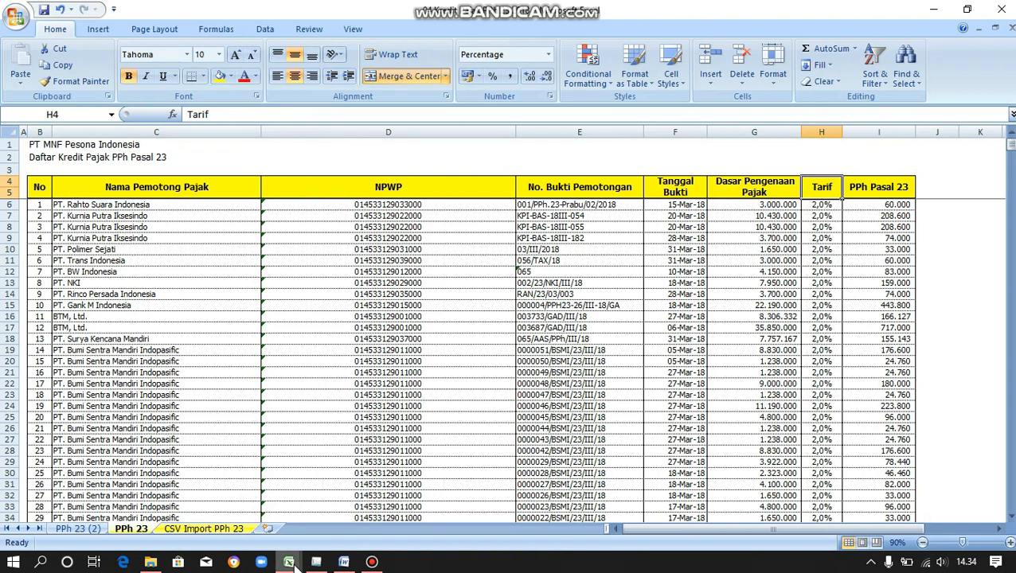
pyautogui.moveTo(293, 564)
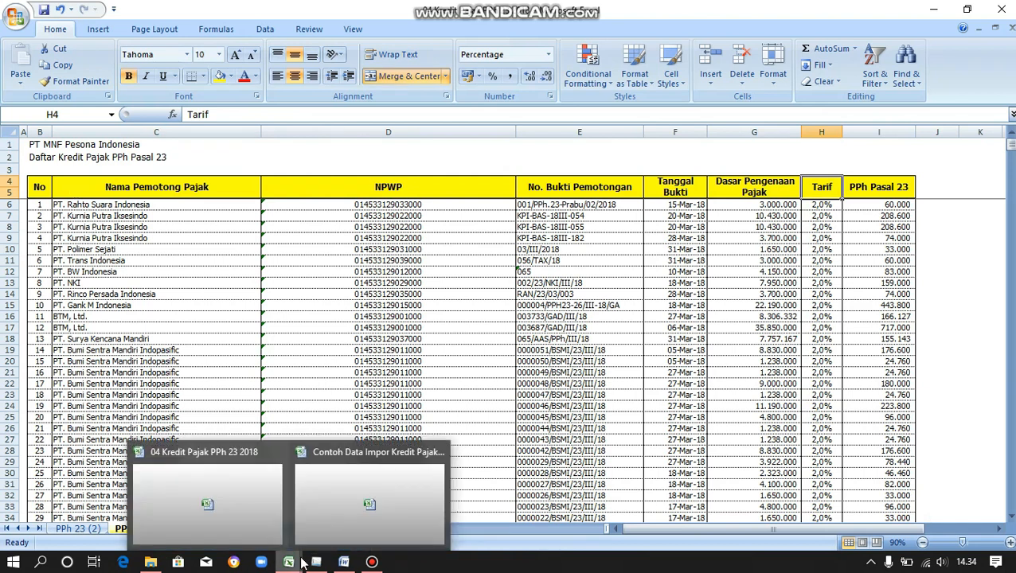
pyautogui.click(364, 492)
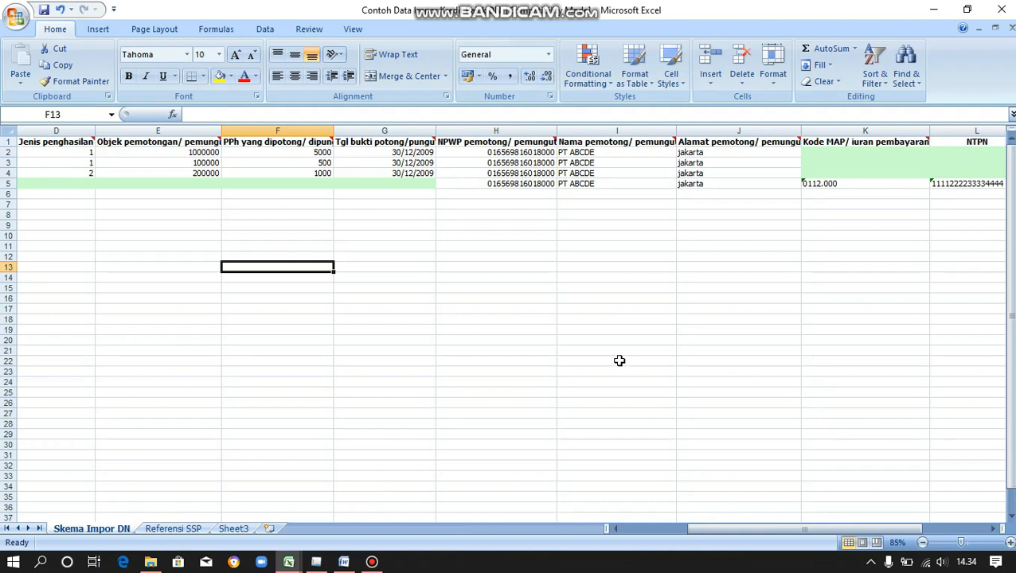
pyautogui.click(714, 531)
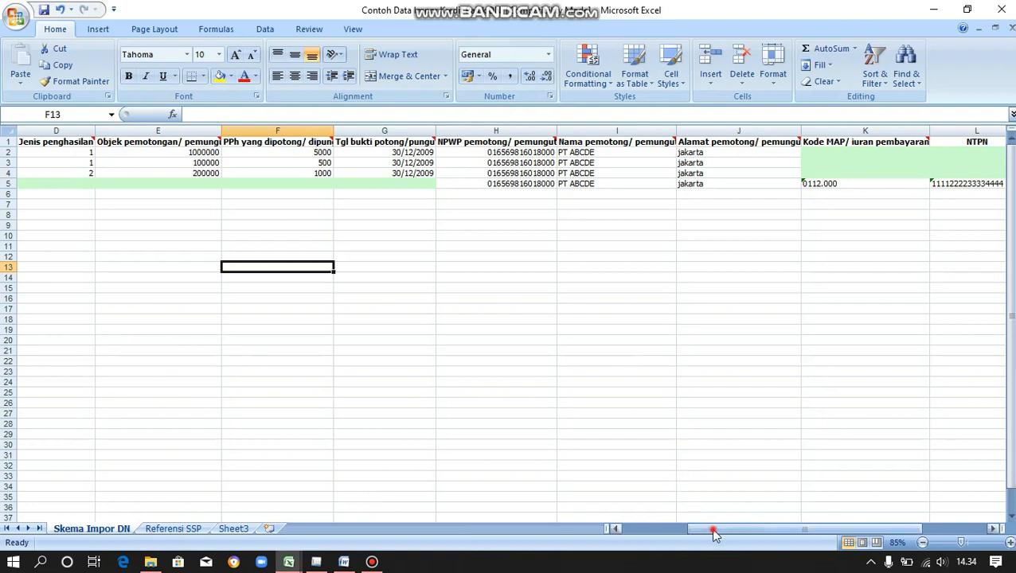
pyautogui.moveTo(714, 531); pyautogui.dragTo(642, 529)
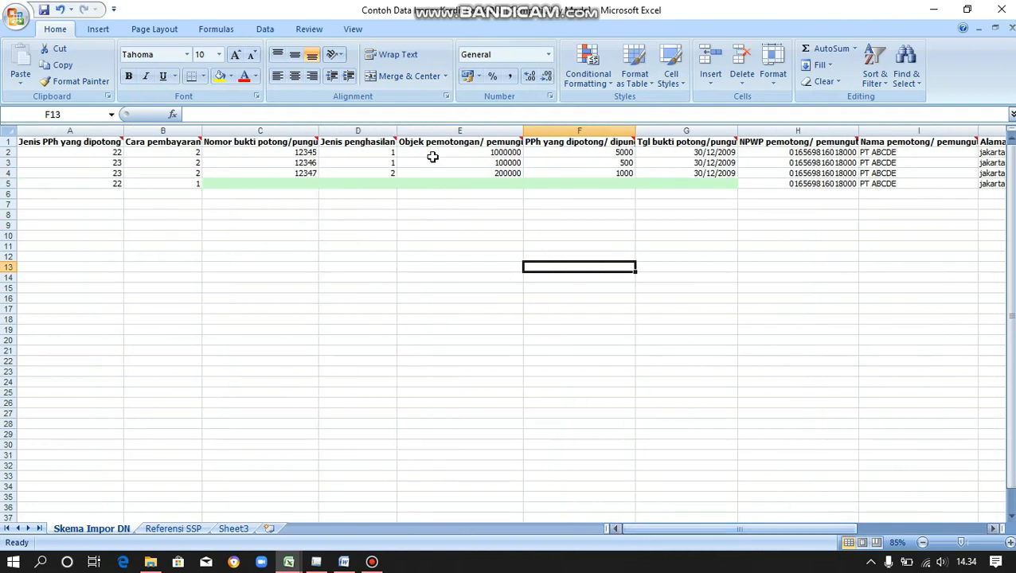
pyautogui.click(291, 182)
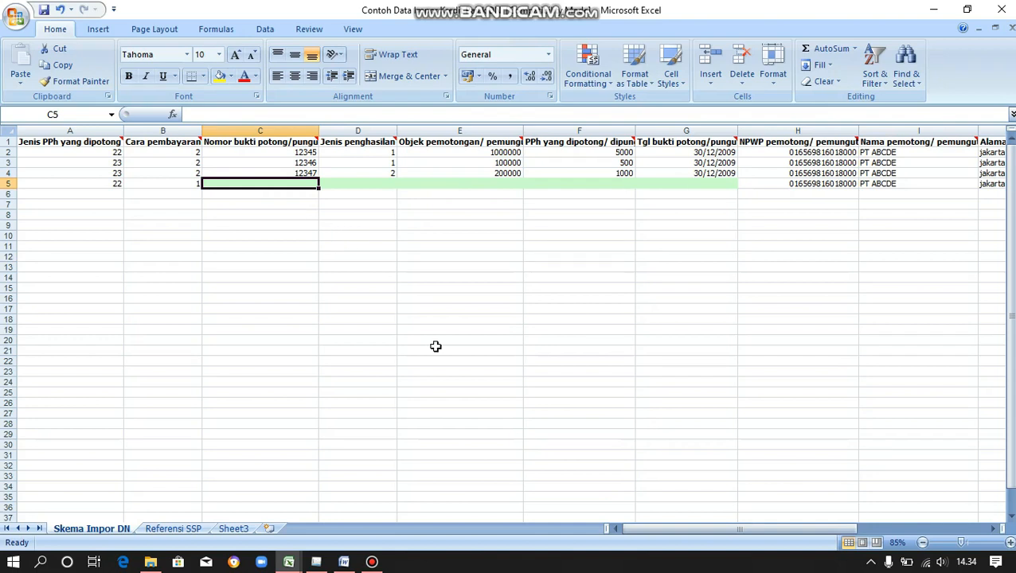
pyautogui.moveTo(655, 534); pyautogui.dragTo(763, 538)
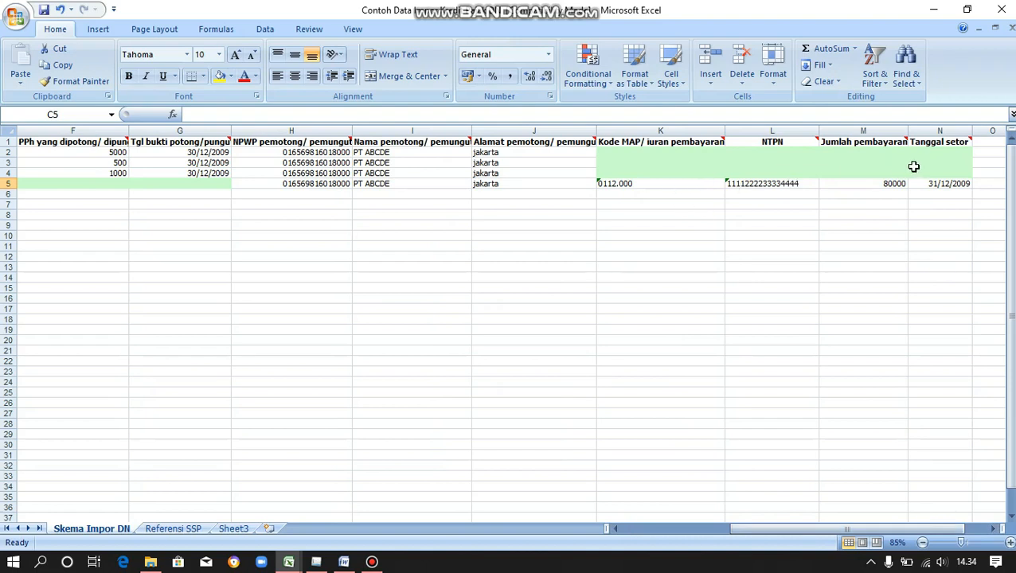
pyautogui.moveTo(805, 531); pyautogui.dragTo(677, 531)
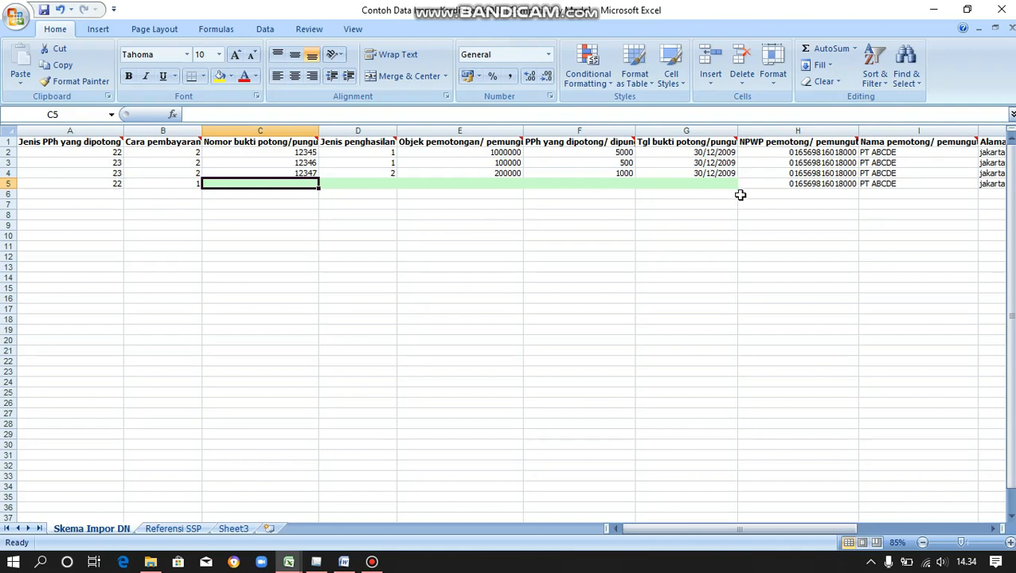
pyautogui.click(780, 195)
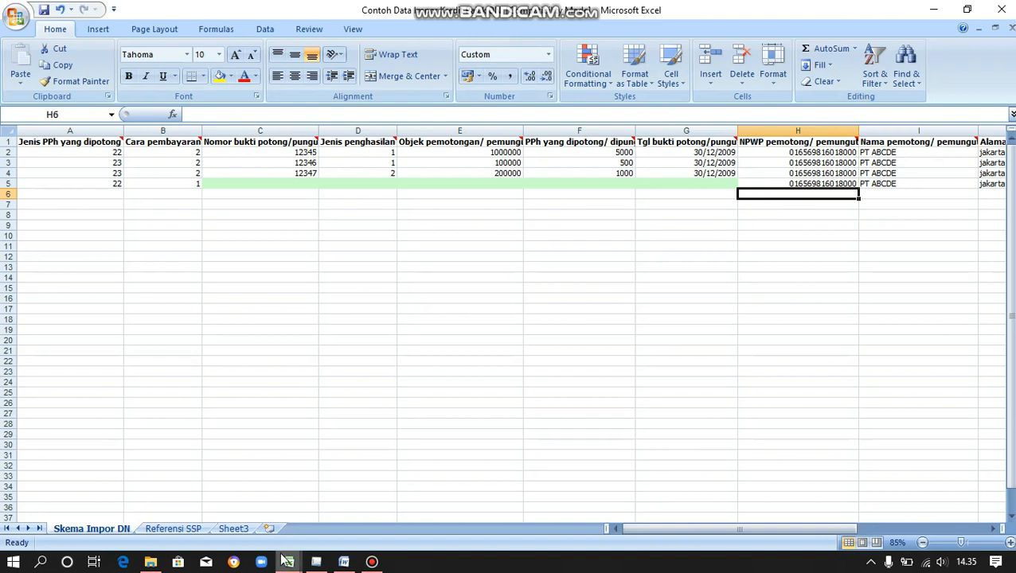
# Copy the NPWP numbers from D6 to the last row of the 04 Kredit Pajak PPh 23 workbook.
pyautogui.moveTo(289, 564)
pyautogui.click(243, 518)
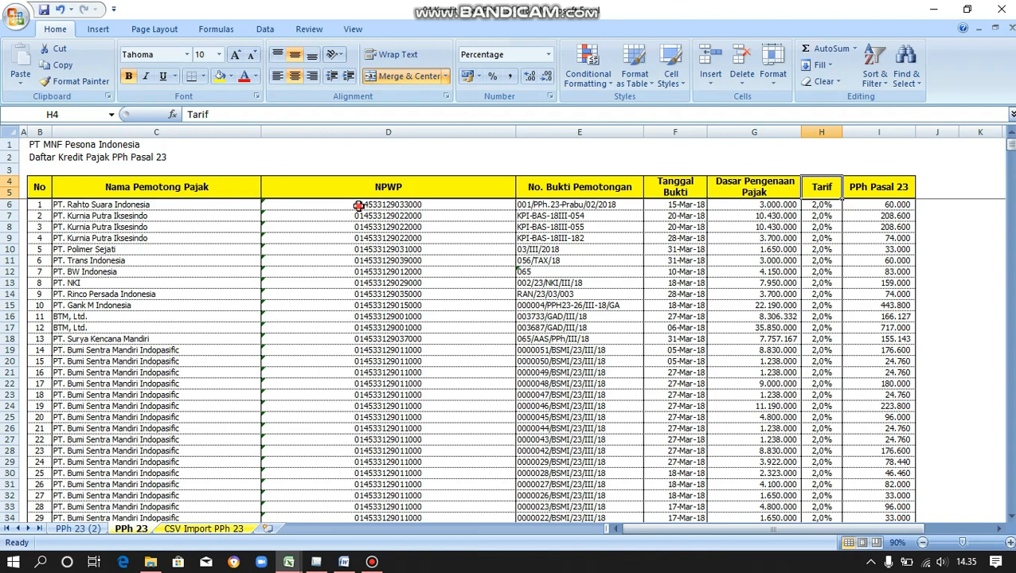
pyautogui.click(359, 205)
pyautogui.press('End')
pyautogui.hotkey('shift', 'Down')
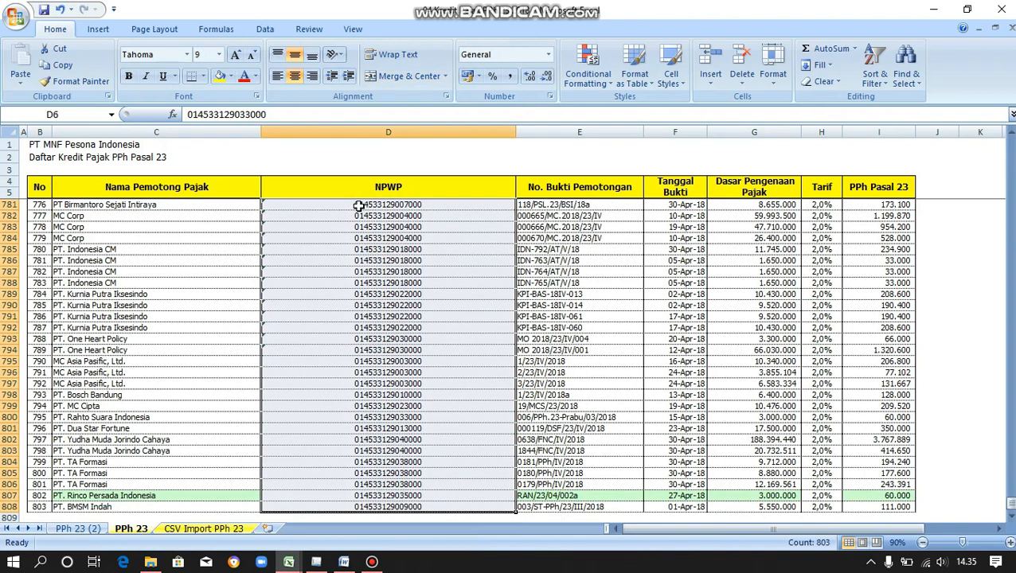
pyautogui.rightClick(359, 205)
pyautogui.click(386, 235)
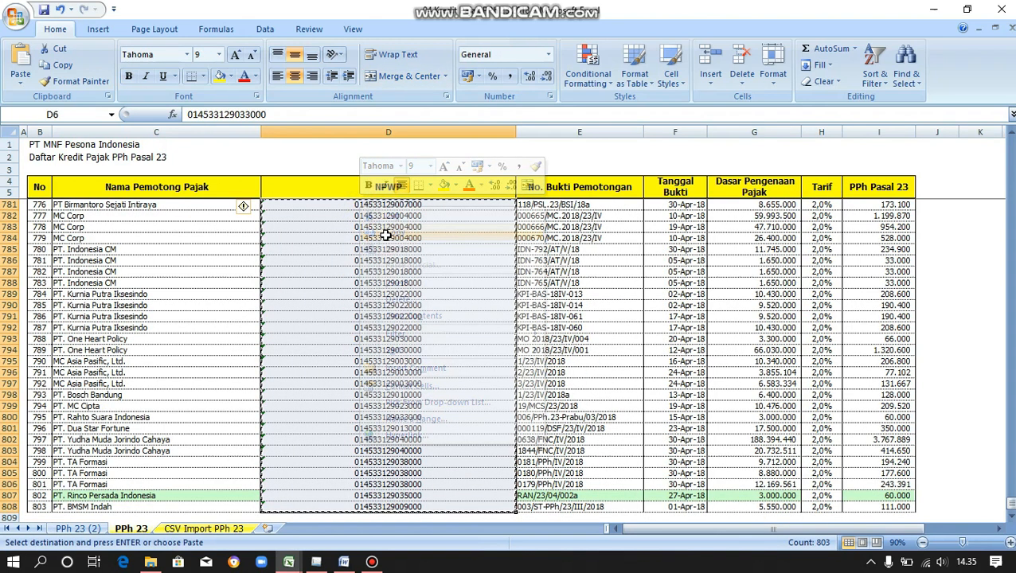
# Paste the NPWPs as values into column H from H6 on Skema Impor DN.
pyautogui.click(288, 562)
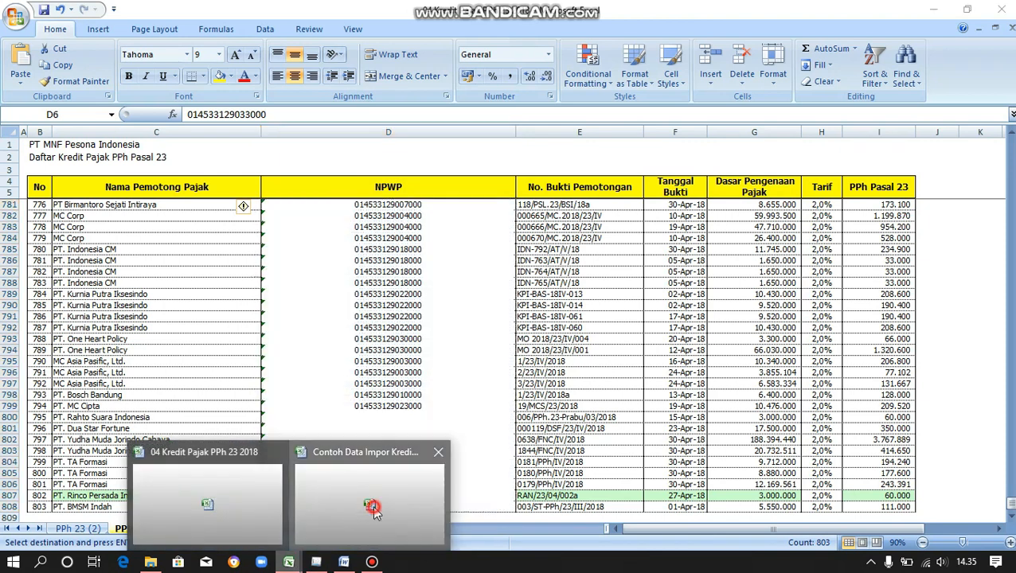
pyautogui.click(374, 510)
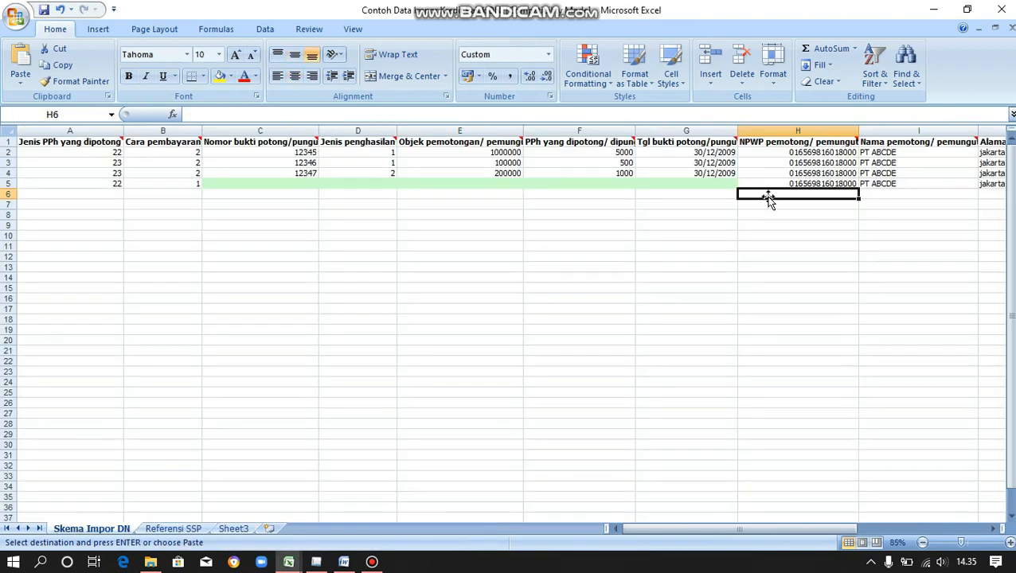
pyautogui.rightClick(768, 198)
pyautogui.click(807, 254)
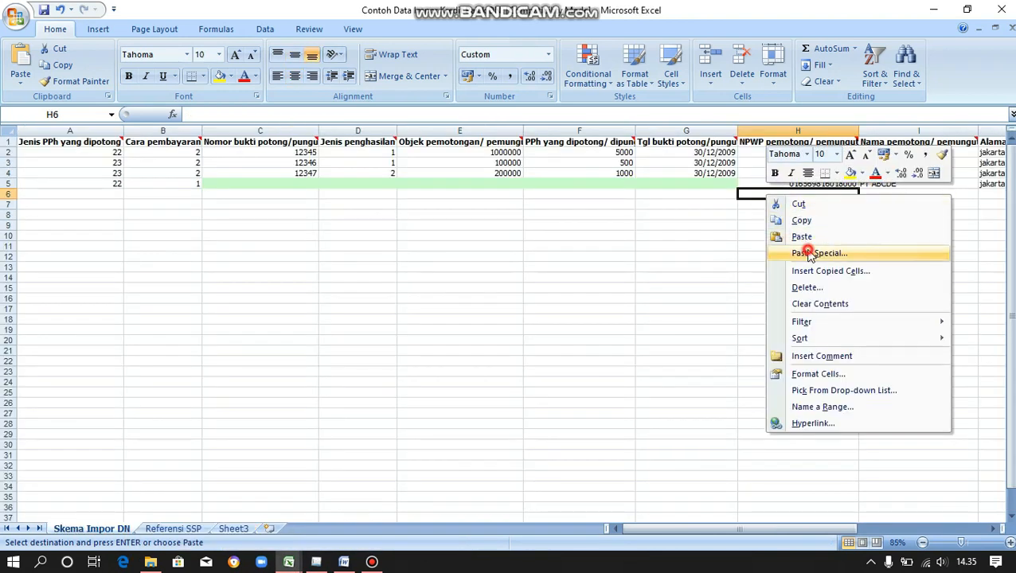
pyautogui.click(707, 194)
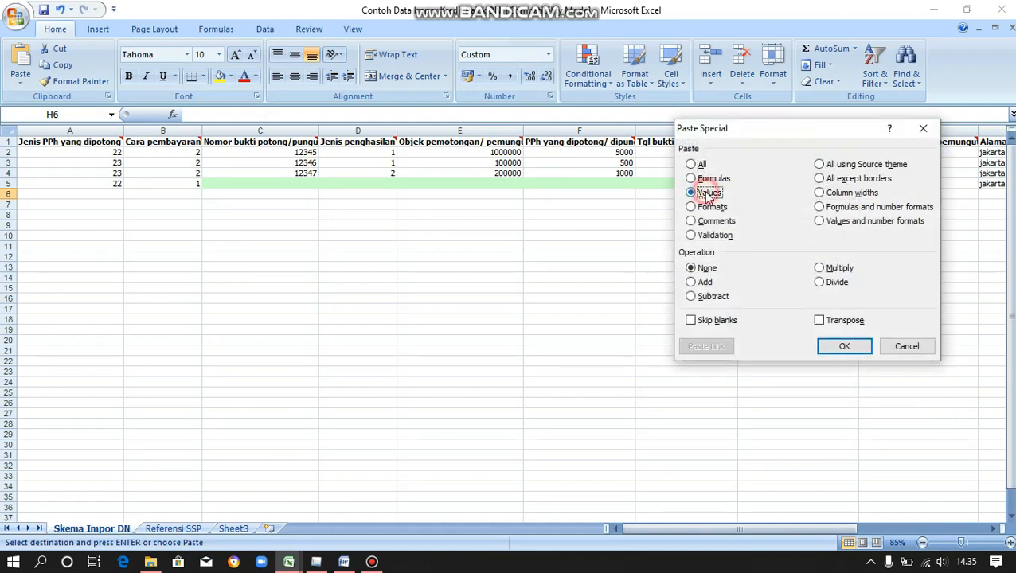
pyautogui.click(842, 345)
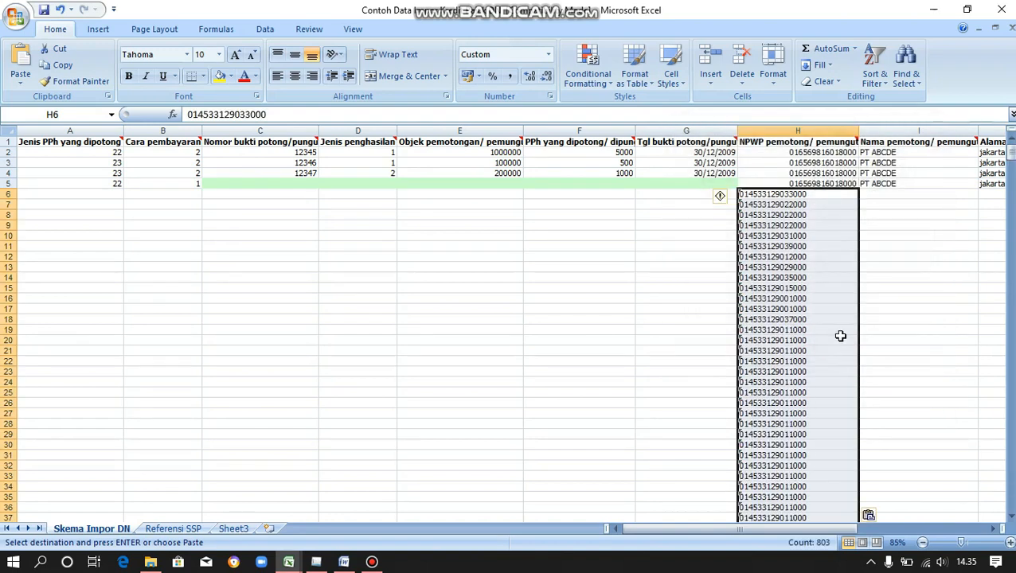
pyautogui.click(874, 197)
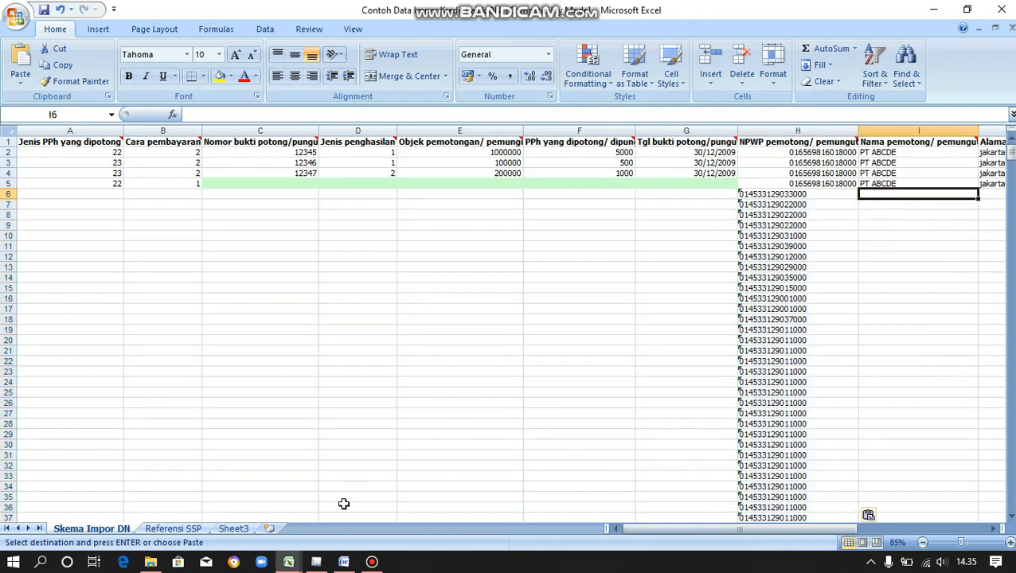
pyautogui.moveTo(288, 562)
pyautogui.click(209, 527)
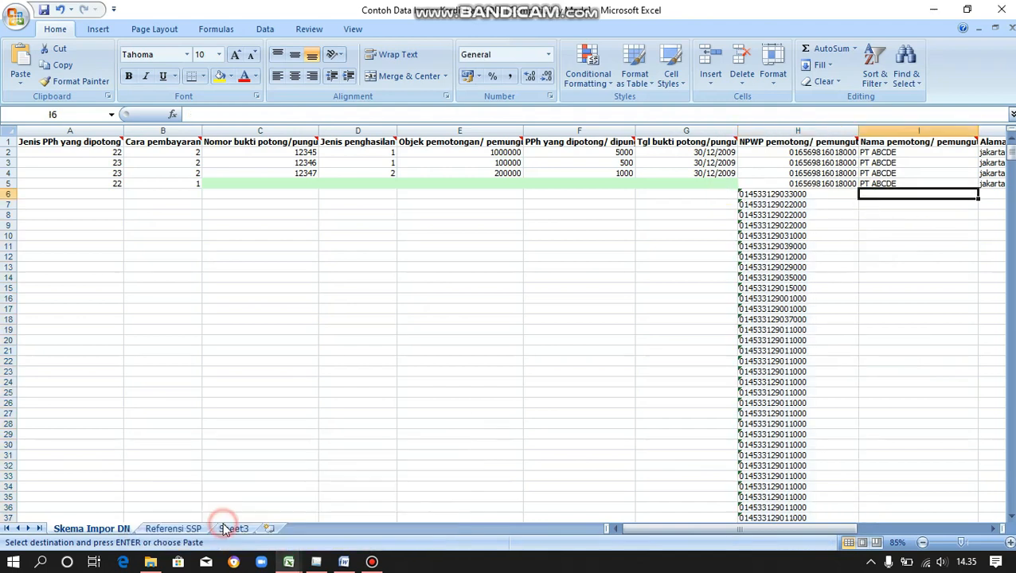
# Copy the withholder names from C6 to the last row in the PPh 23 workbook.
pyautogui.doubleClick(481, 156)
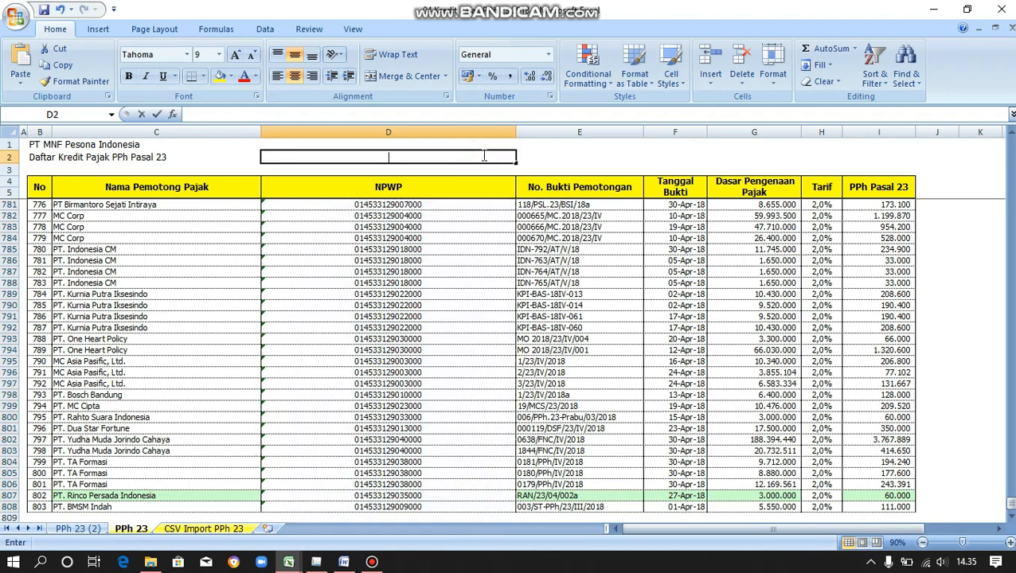
pyautogui.click(194, 206)
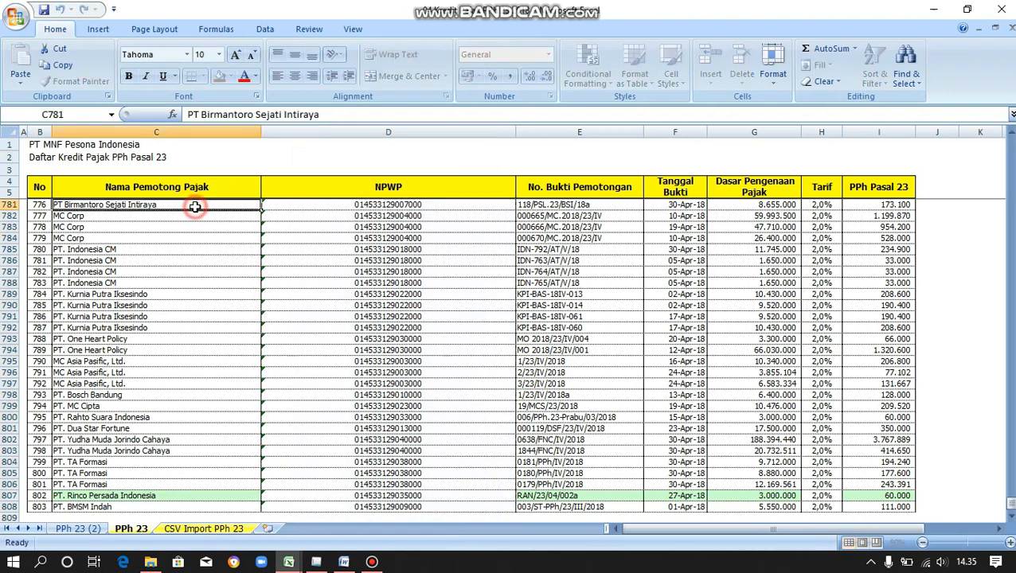
pyautogui.press('pageup')
pyautogui.press('pageup')
pyautogui.press('pageup')
pyautogui.press('pageup')
pyautogui.press('pageup')
pyautogui.press('pageup')
pyautogui.press('pageup')
pyautogui.press('pageup')
pyautogui.press('pageup')
pyautogui.press('pageup')
pyautogui.press('pageup')
pyautogui.press('pageup')
pyautogui.press('pageup')
pyautogui.press('pageup')
pyautogui.press('pageup')
pyautogui.press('pageup')
pyautogui.press('pageup')
pyautogui.press('pageup')
pyautogui.press('pageup')
pyautogui.press('pageup')
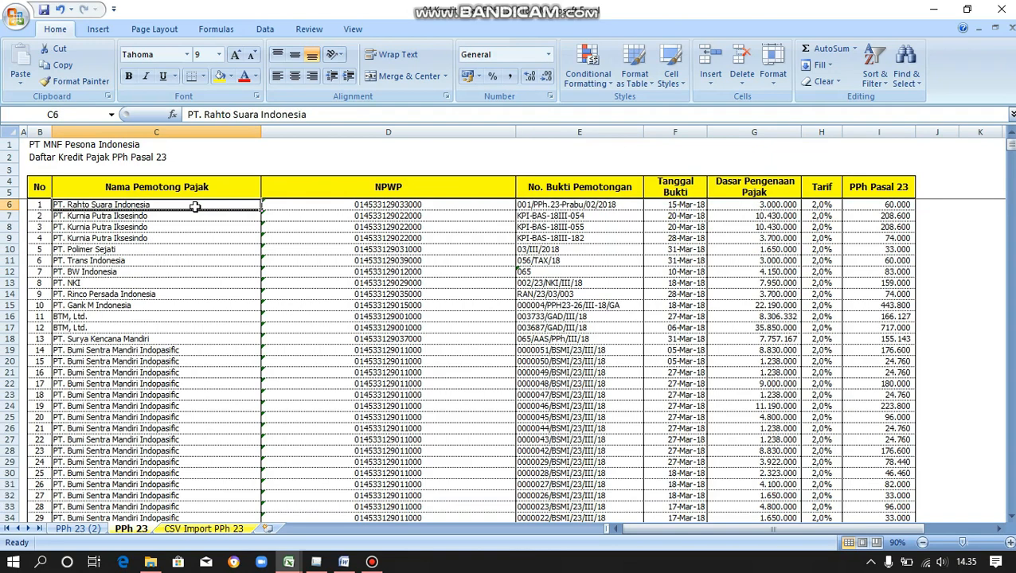
pyautogui.hotkey('ctrl', 'shift', 'Down')
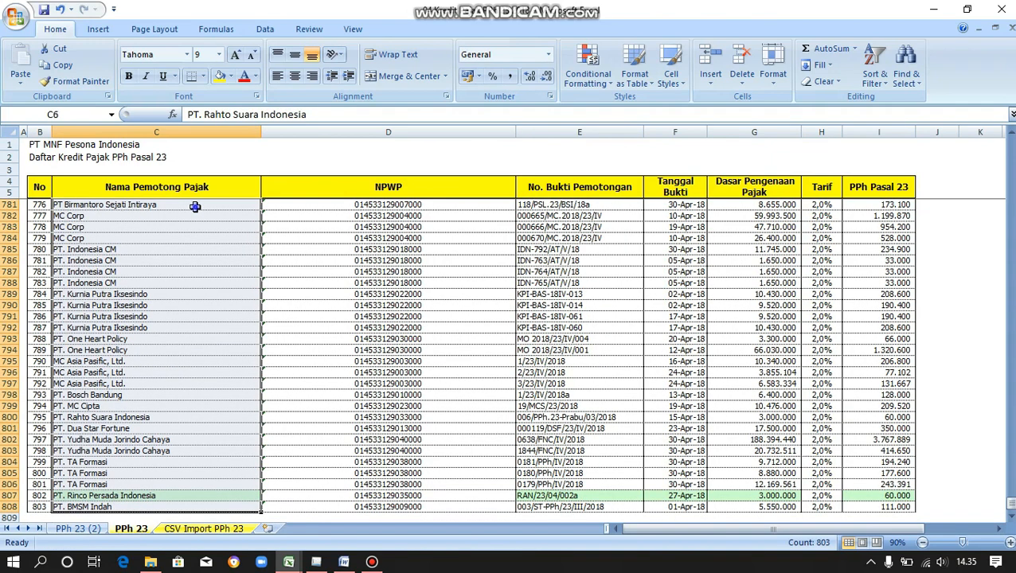
pyautogui.rightClick(195, 207)
pyautogui.click(228, 230)
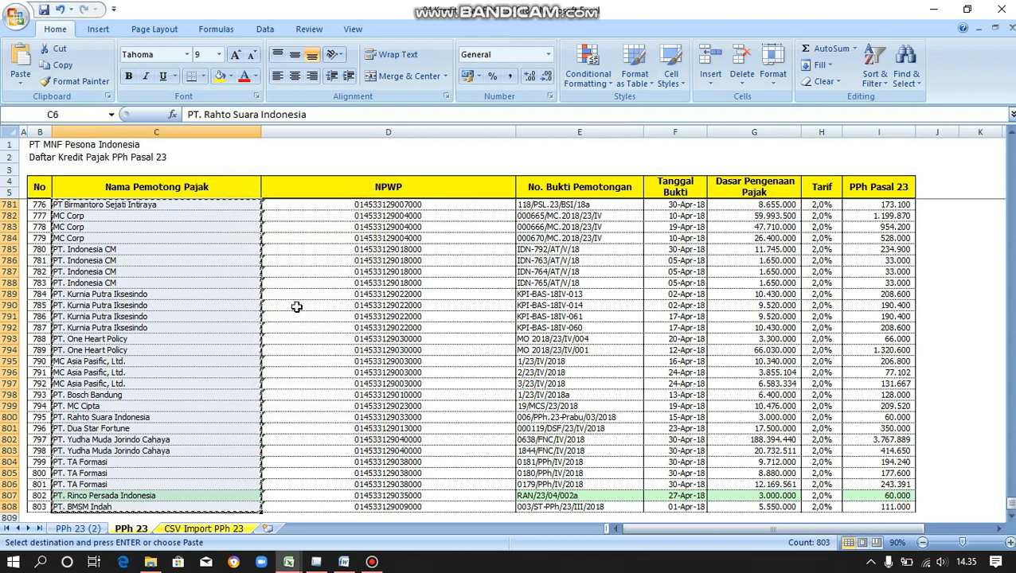
# Paste the withholder names as values into column I from I6 on Skema Impor DN.
pyautogui.moveTo(299, 562)
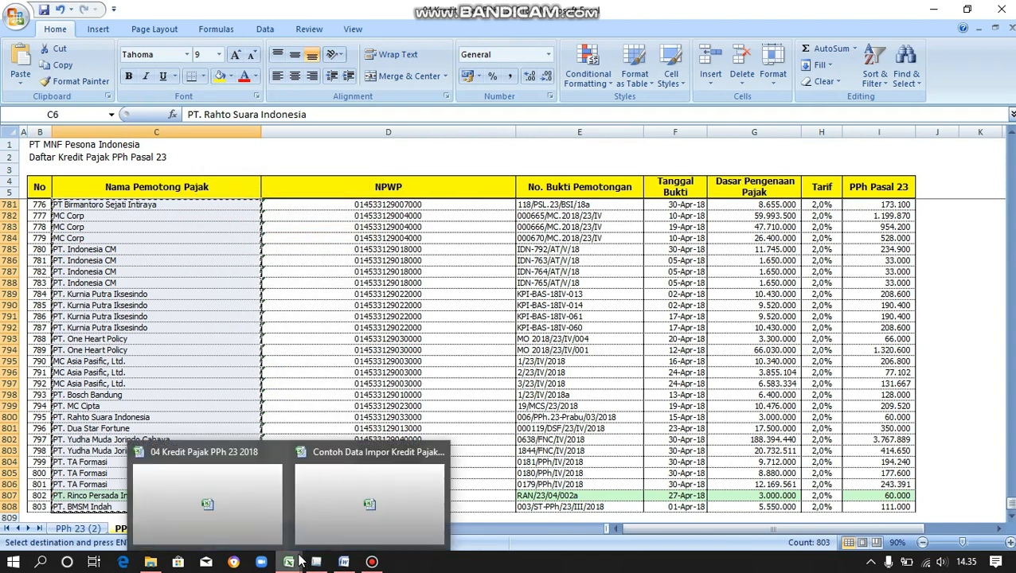
pyautogui.click(352, 510)
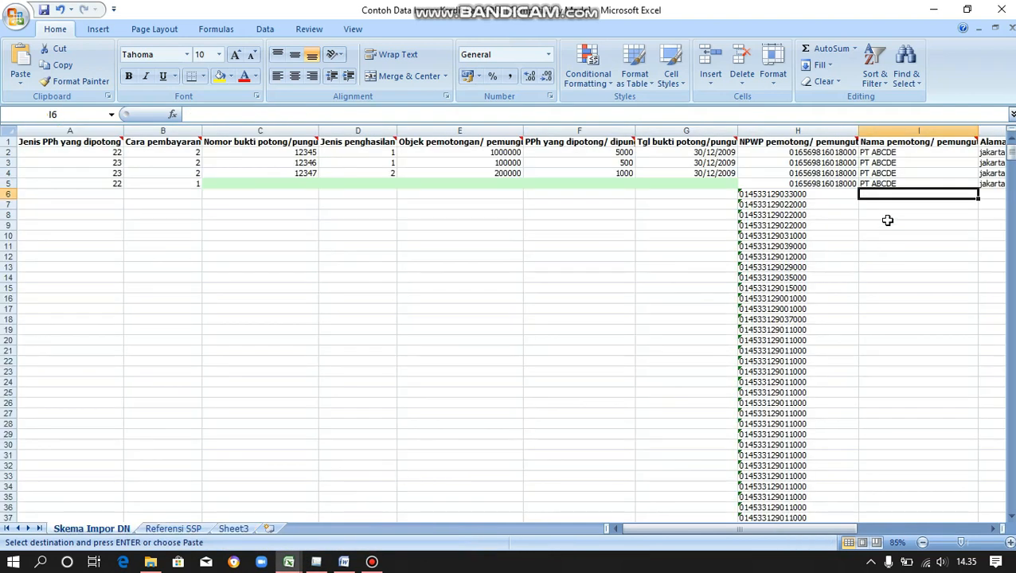
pyautogui.rightClick(876, 197)
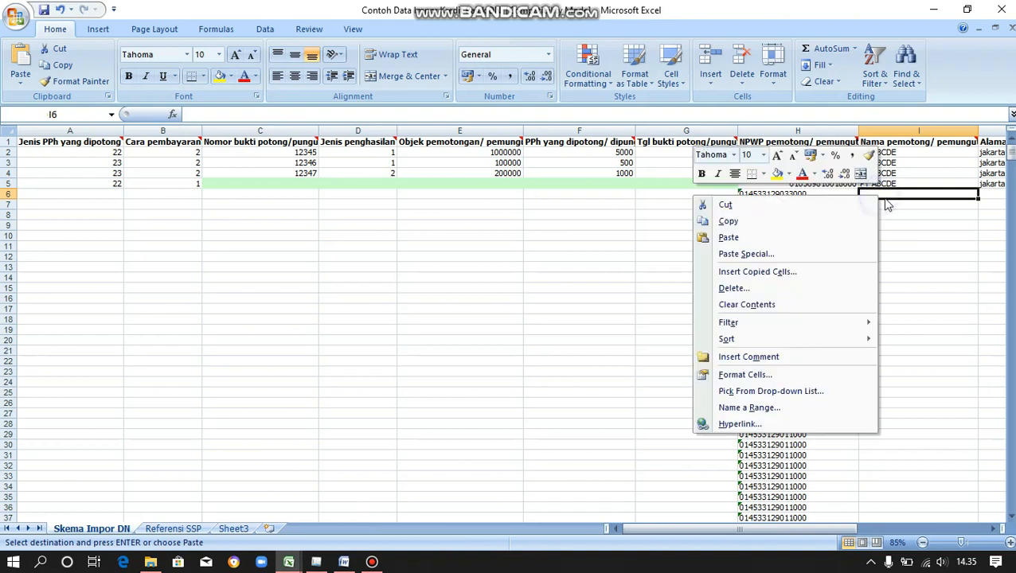
pyautogui.click(853, 251)
pyautogui.click(739, 196)
pyautogui.click(884, 349)
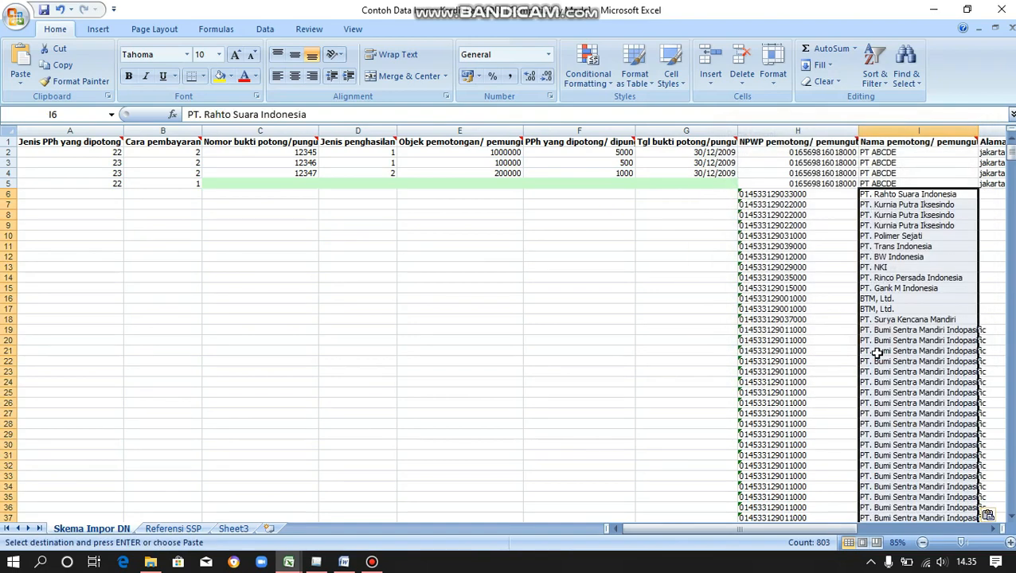
pyautogui.moveTo(820, 530); pyautogui.dragTo(874, 535)
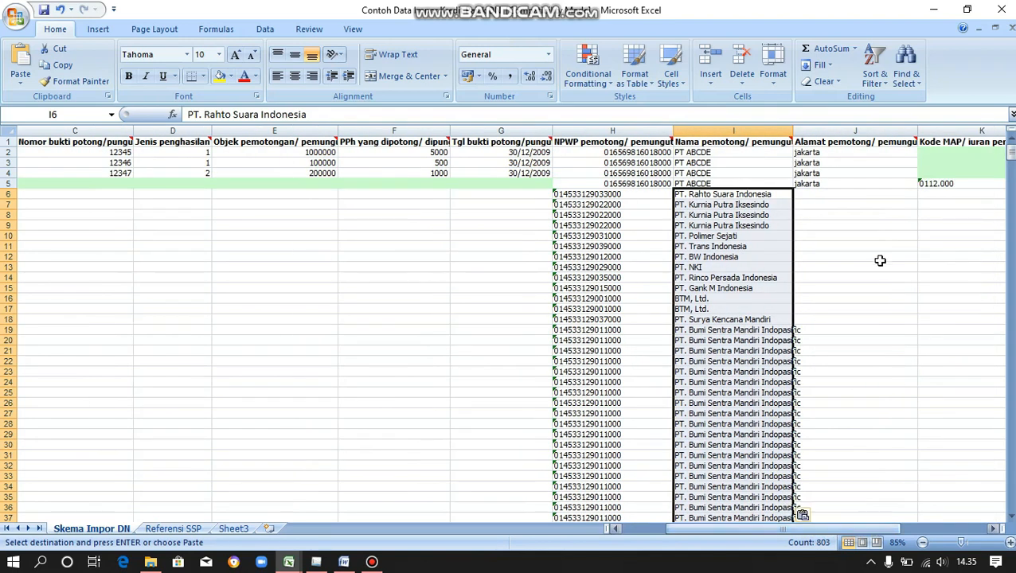
pyautogui.click(817, 194)
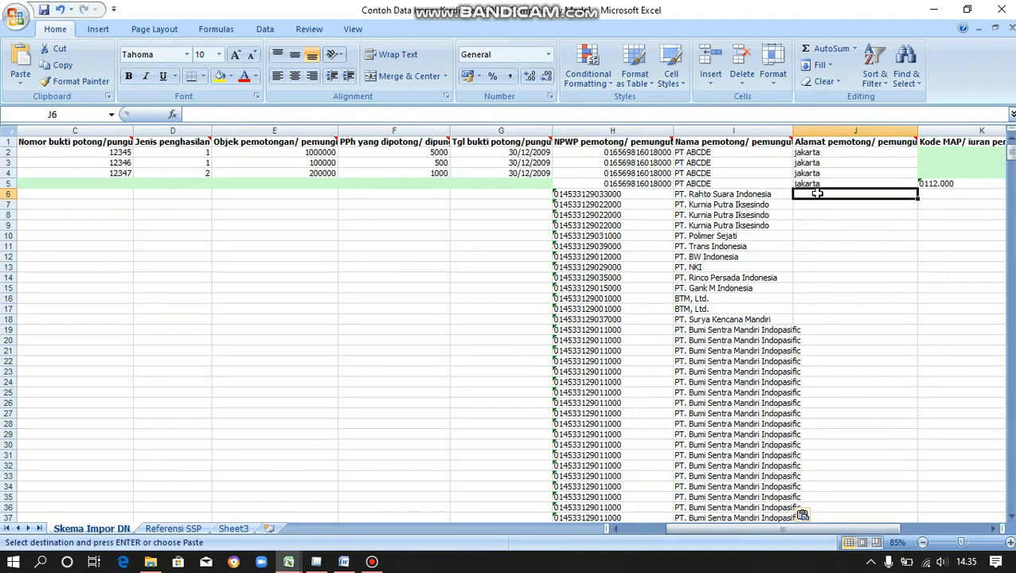
pyautogui.write('Jakarta')
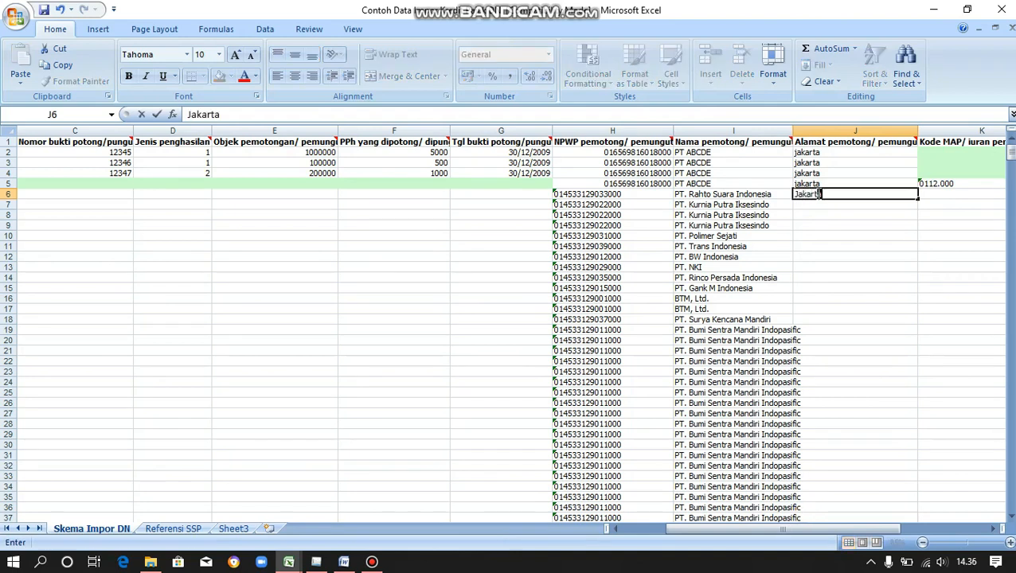
# Enter Jakarta in J6 and fill it down the Alamat pemotong column for every withholder row.
pyautogui.press('Return')
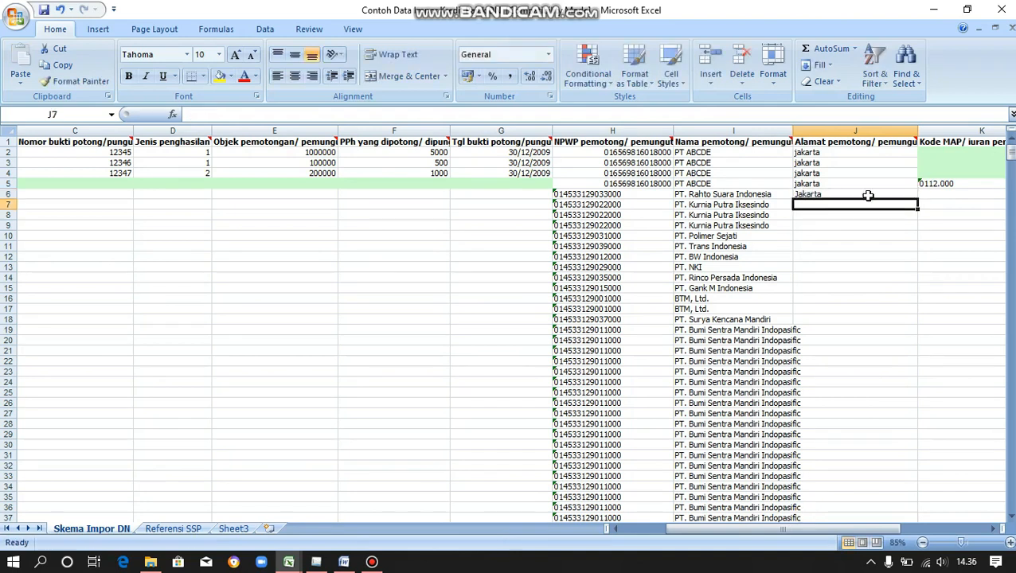
pyautogui.click(895, 195)
pyautogui.doubleClick(919, 201)
pyautogui.press('Right')
pyautogui.moveTo(749, 530); pyautogui.dragTo(705, 534)
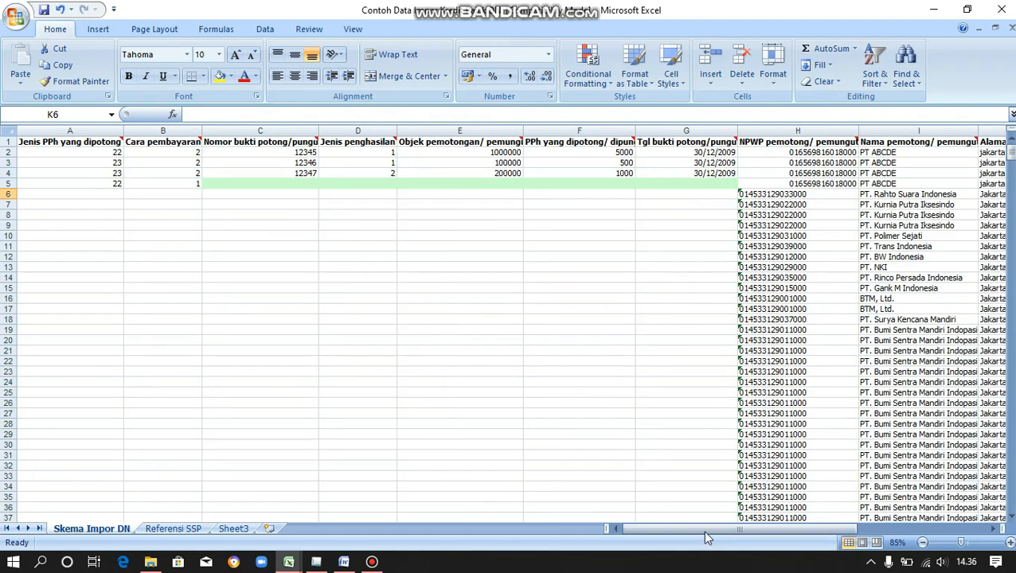
pyautogui.click(685, 196)
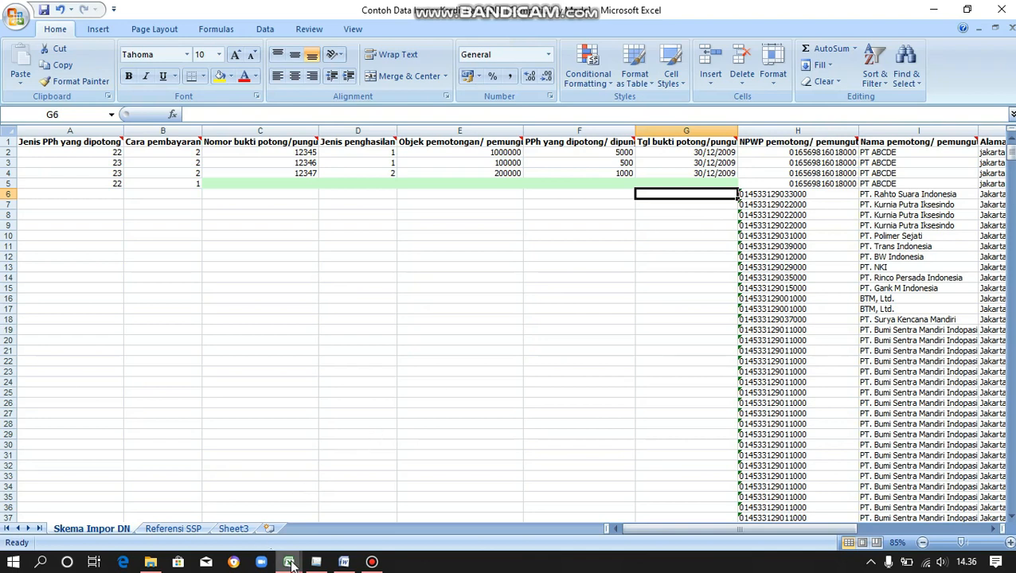
# Copy the Tanggal Bukti dates from F6 to the last row of the PPh 23 workbook.
pyautogui.moveTo(290, 563)
pyautogui.click(217, 507)
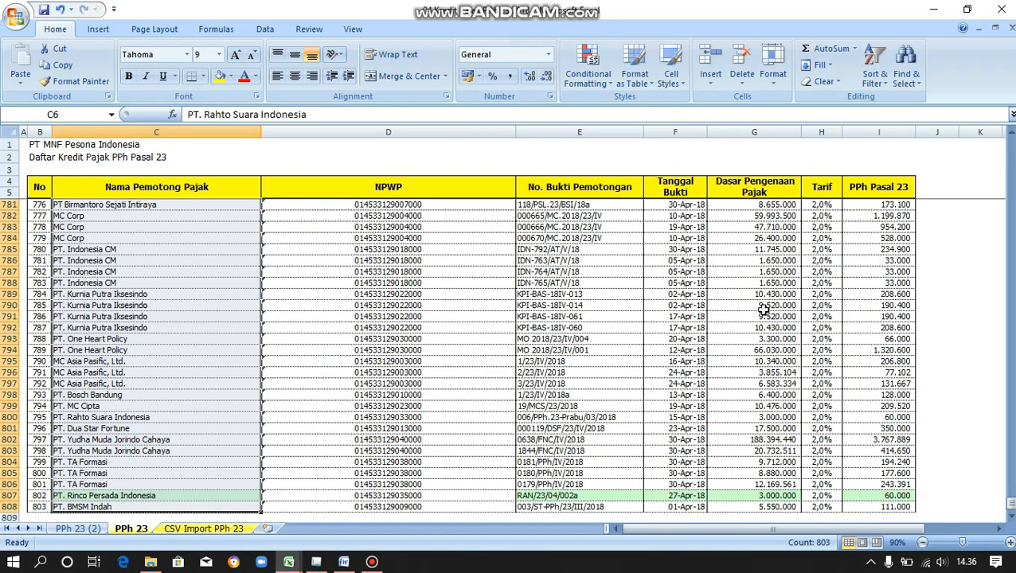
pyautogui.click(697, 204)
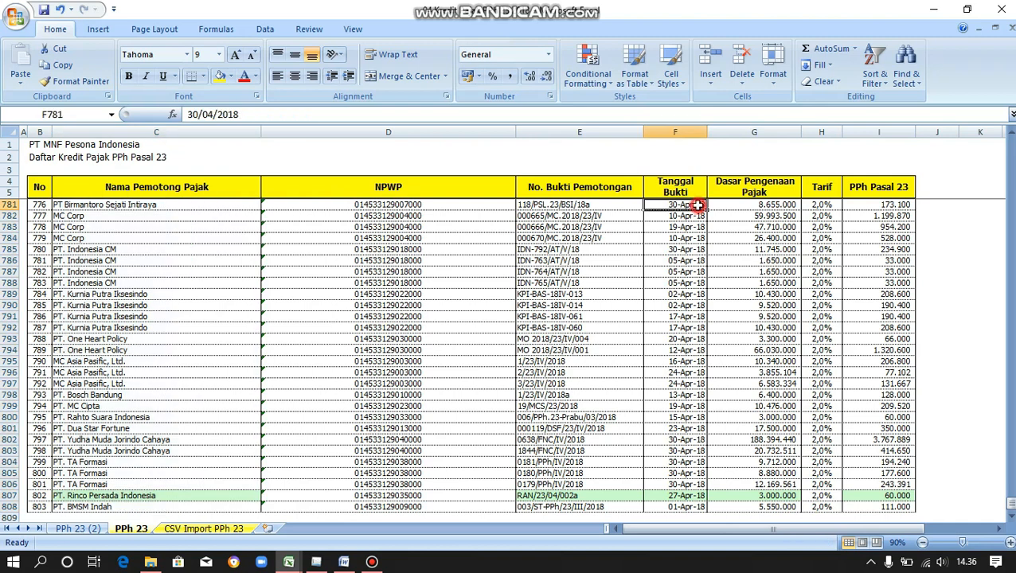
pyautogui.scroll(9, 698, 205)
pyautogui.press('pageup')
pyautogui.press('pageup')
pyautogui.press('pageup')
pyautogui.press('pageup')
pyautogui.press('pageup')
pyautogui.press('pageup')
pyautogui.press('pageup')
pyautogui.press('pageup')
pyautogui.press('pageup')
pyautogui.press('pageup')
pyautogui.press('pageup')
pyautogui.press('pageup')
pyautogui.press('pageup')
pyautogui.press('pageup')
pyautogui.press('pageup')
pyautogui.press('pageup')
pyautogui.press('pageup')
pyautogui.press('pageup')
pyautogui.press('pageup')
pyautogui.press('pageup')
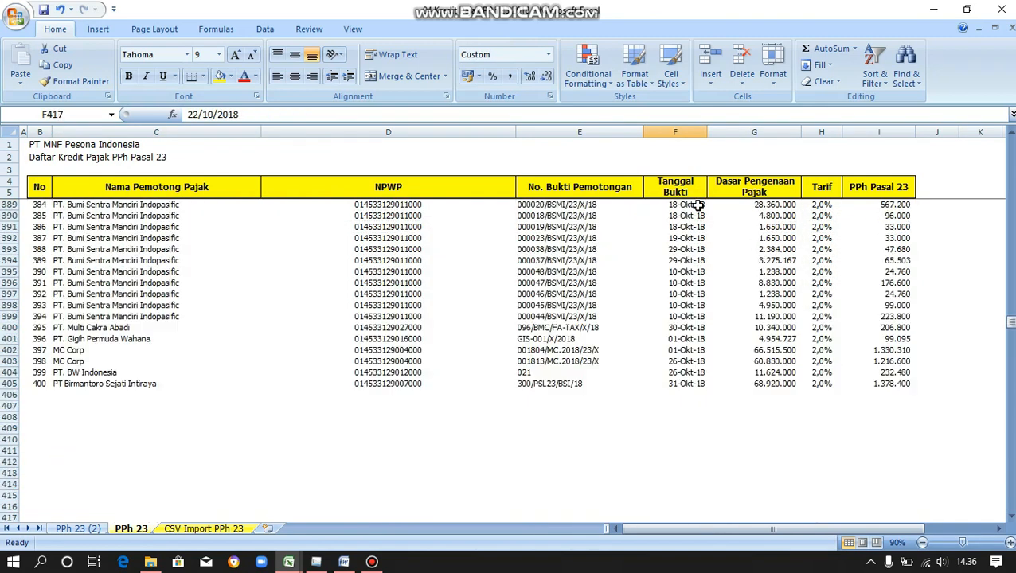
pyautogui.hotkey('ctrl', 'shift', 'Down')
pyautogui.rightClick(699, 208)
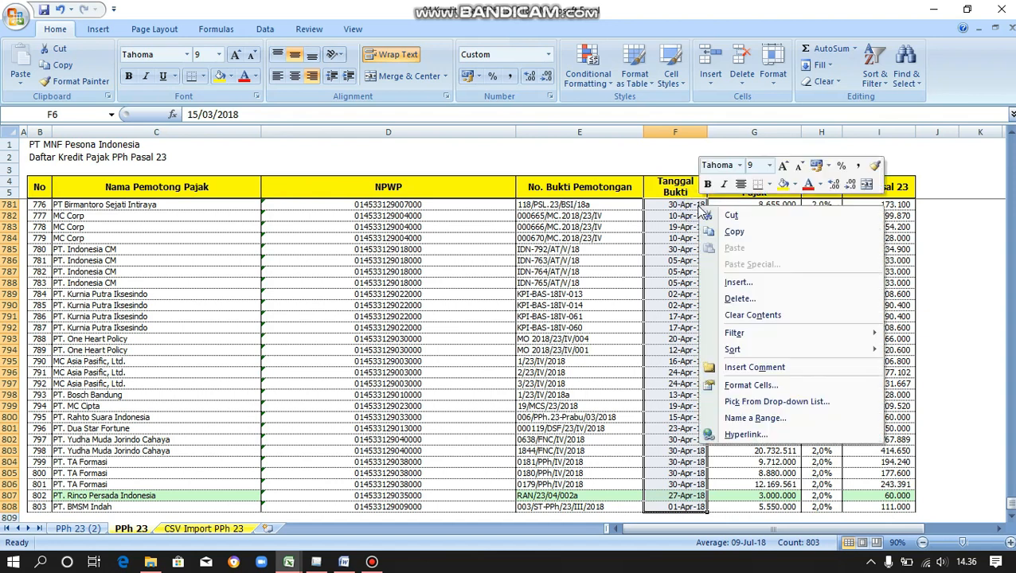
pyautogui.click(731, 232)
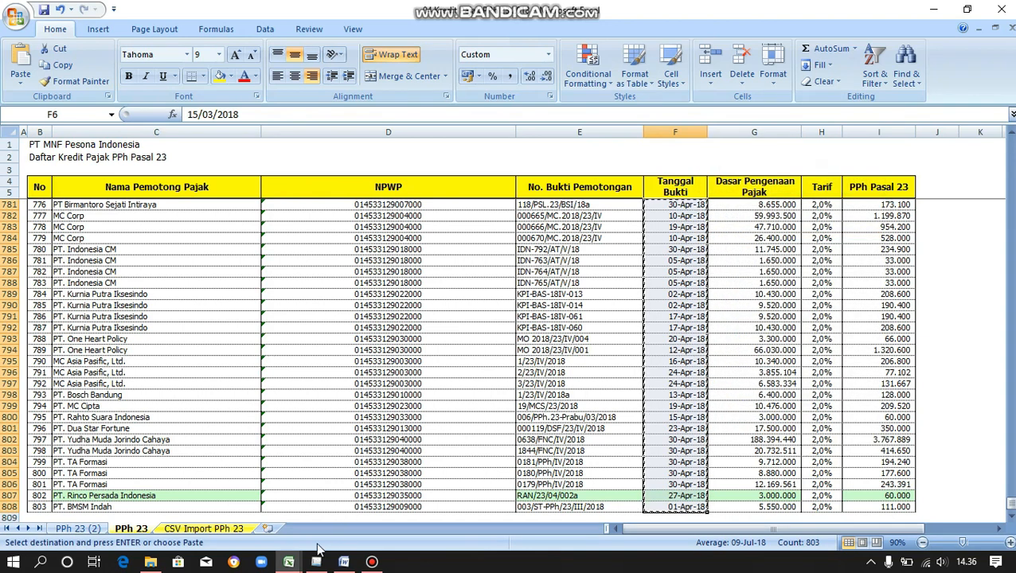
# Paste the withholding dates as values into column G from G6 on Skema Impor DN.
pyautogui.moveTo(289, 562)
pyautogui.click(357, 508)
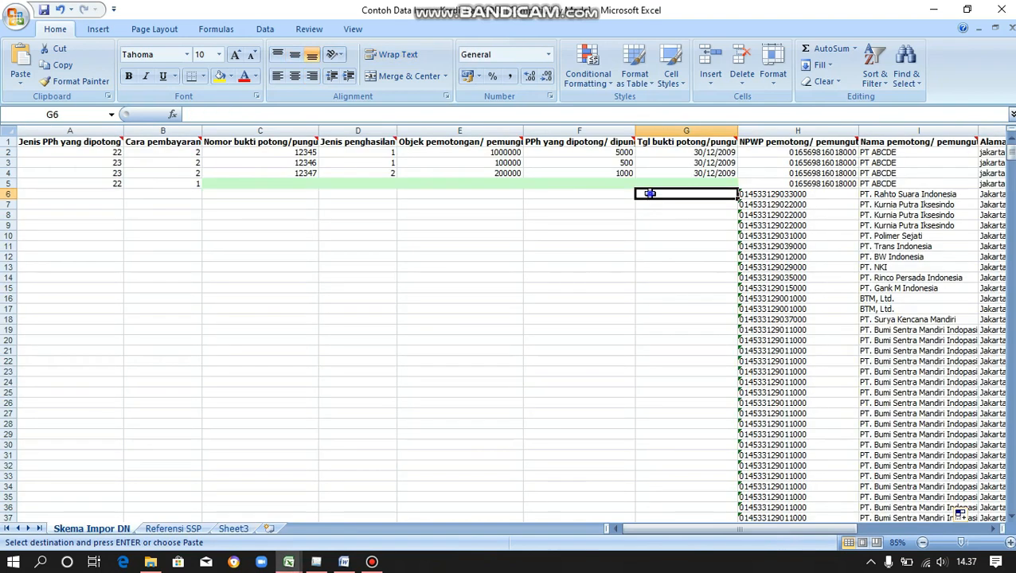
pyautogui.rightClick(650, 194)
pyautogui.click(690, 254)
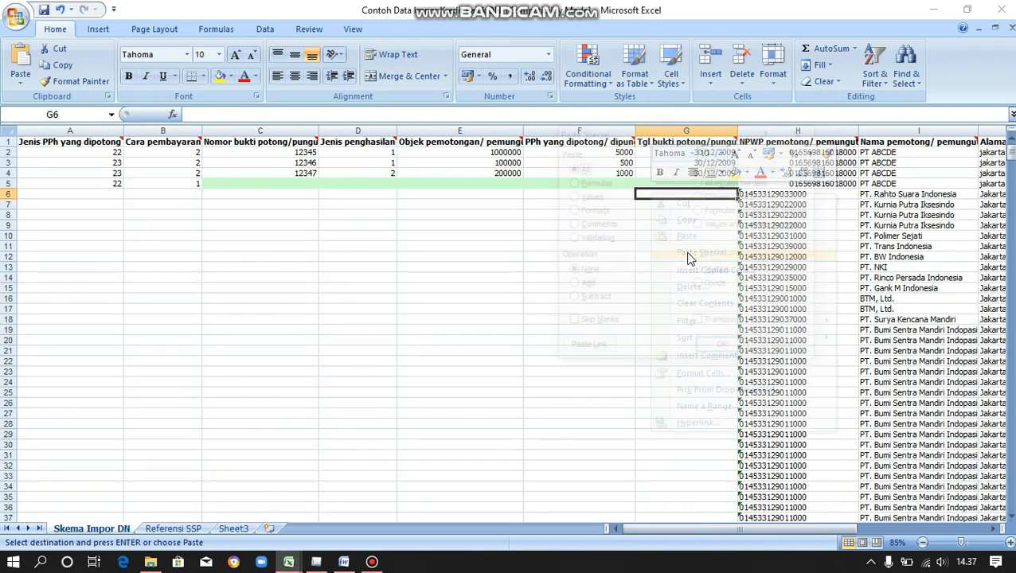
pyautogui.click(578, 196)
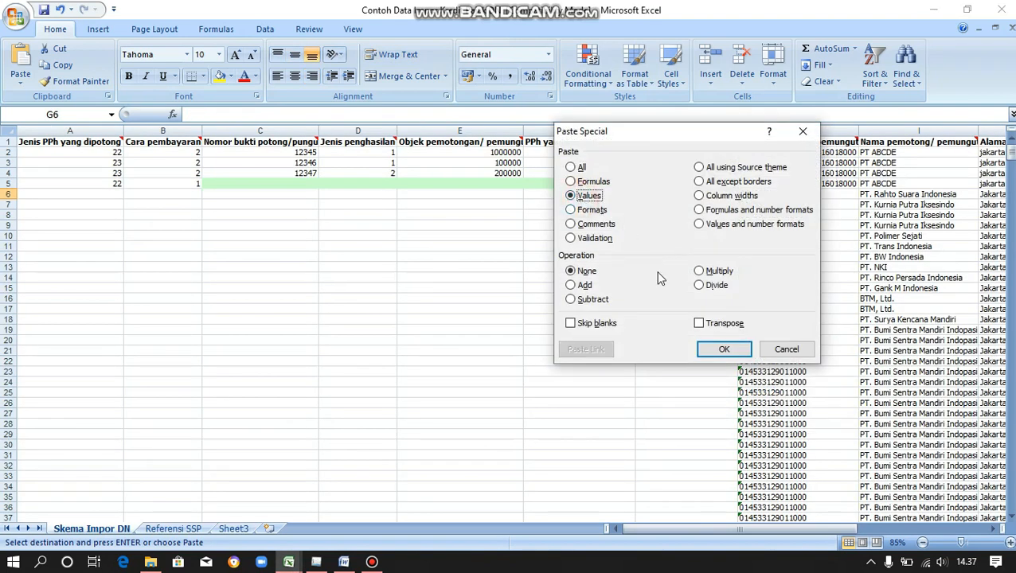
pyautogui.click(721, 349)
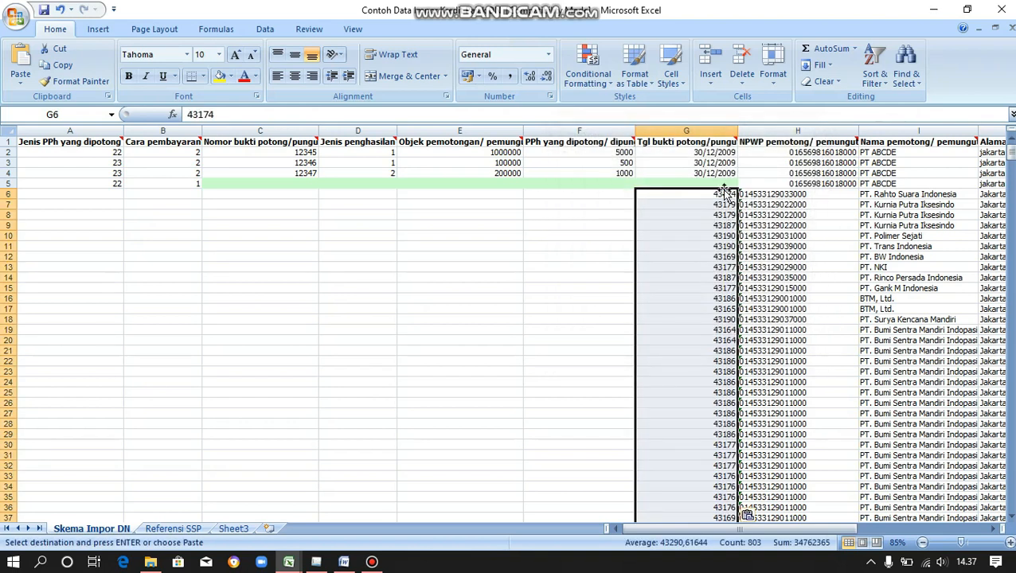
# Format the pasted column G values with the Date number format.
pyautogui.click(547, 56)
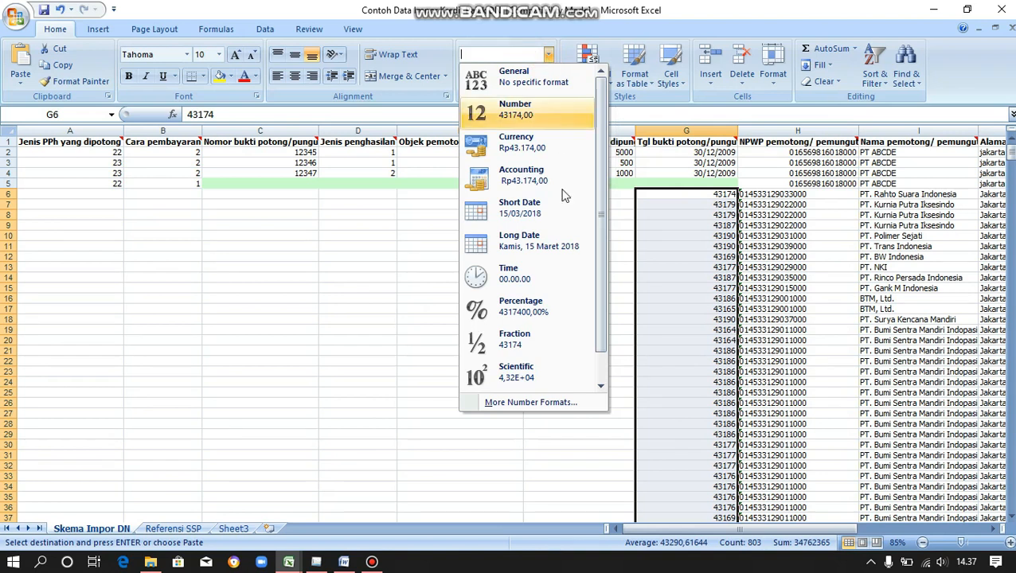
pyautogui.click(568, 402)
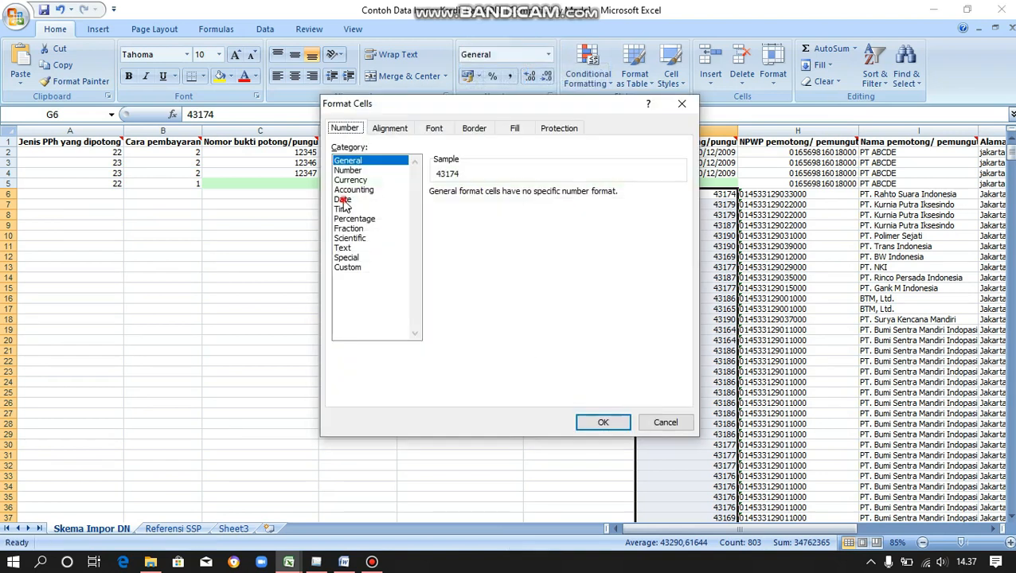
pyautogui.click(342, 200)
pyautogui.click(593, 427)
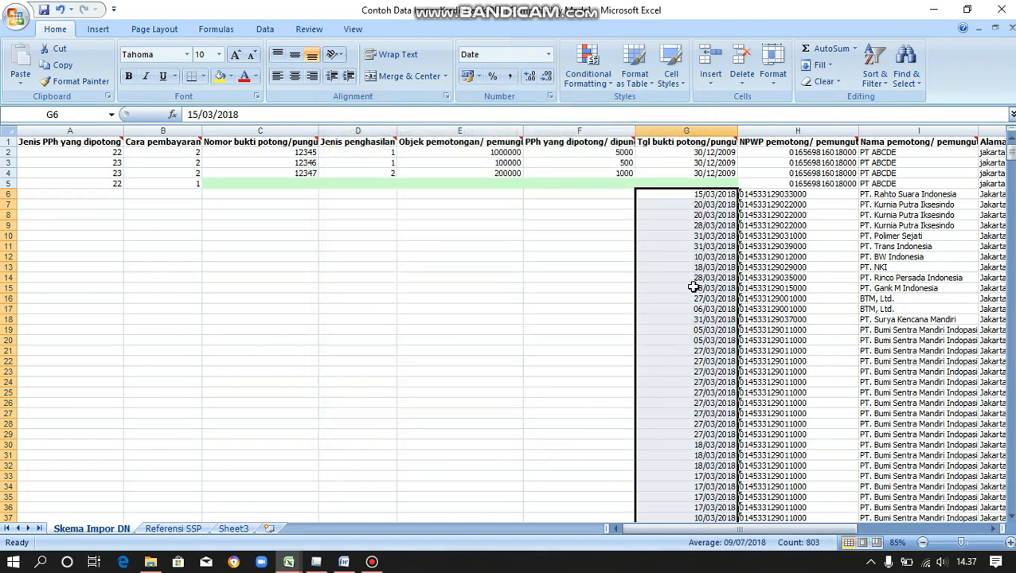
pyautogui.click(594, 198)
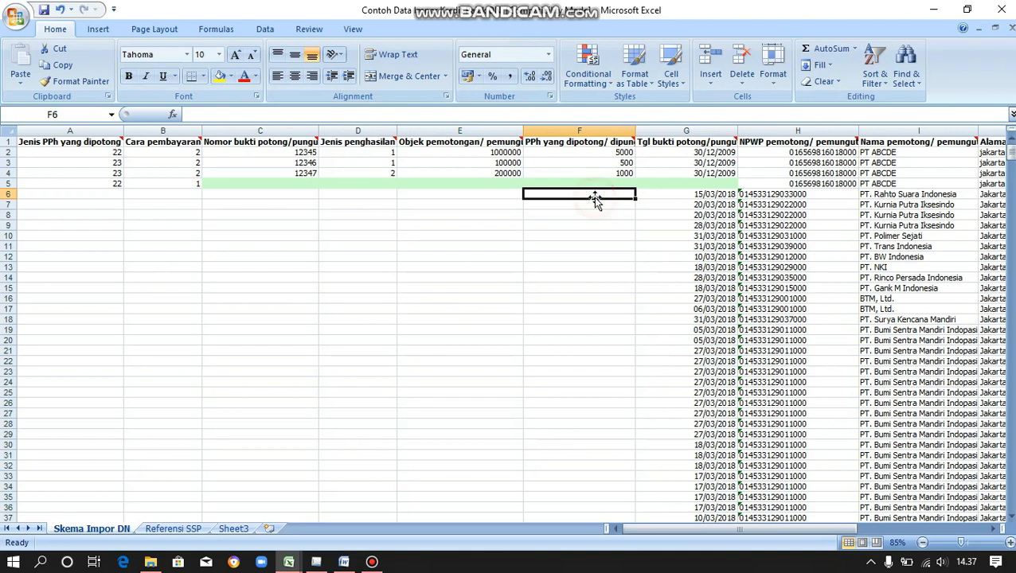
# Copy the PPh Pasal 23 amounts from I6 to I808 in the PPh 23 workbook.
pyautogui.moveTo(293, 568)
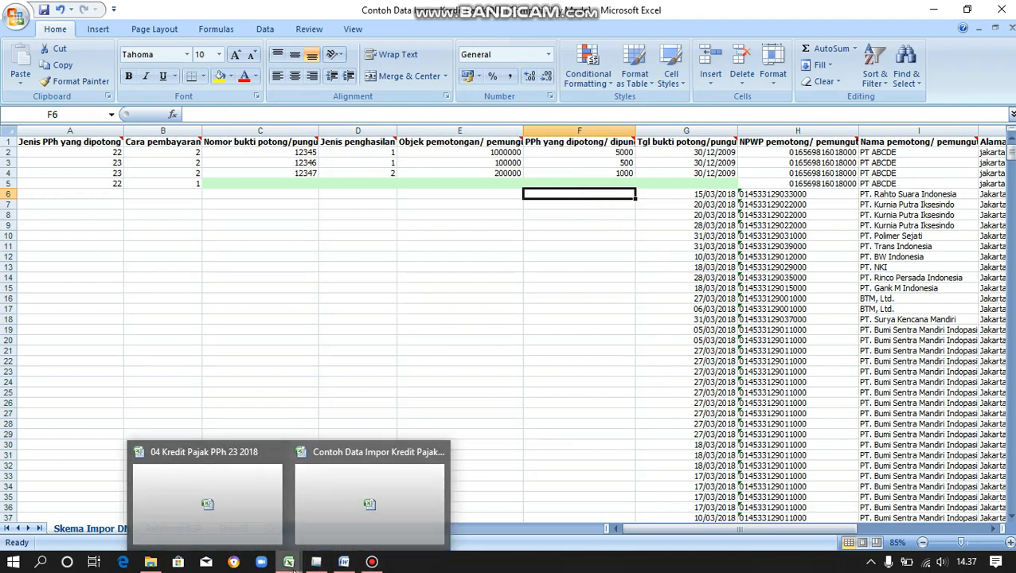
pyautogui.click(238, 514)
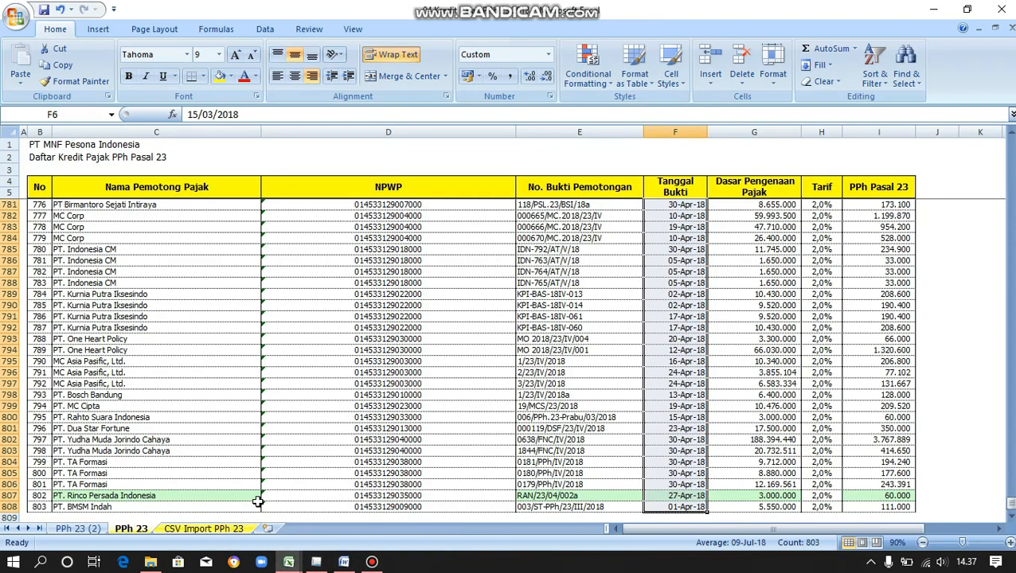
pyautogui.click(872, 206)
pyautogui.press('pageup')
pyautogui.press('pageup')
pyautogui.press('pageup')
pyautogui.press('pageup')
pyautogui.press('pageup')
pyautogui.press('pageup')
pyautogui.press('pageup')
pyautogui.press('pageup')
pyautogui.press('pageup')
pyautogui.press('pageup')
pyautogui.press('pageup')
pyautogui.press('pageup')
pyautogui.press('pageup')
pyautogui.press('pageup')
pyautogui.press('pageup')
pyautogui.press('pageup')
pyautogui.press('pageup')
pyautogui.press('pageup')
pyautogui.press('pageup')
pyautogui.press('pageup')
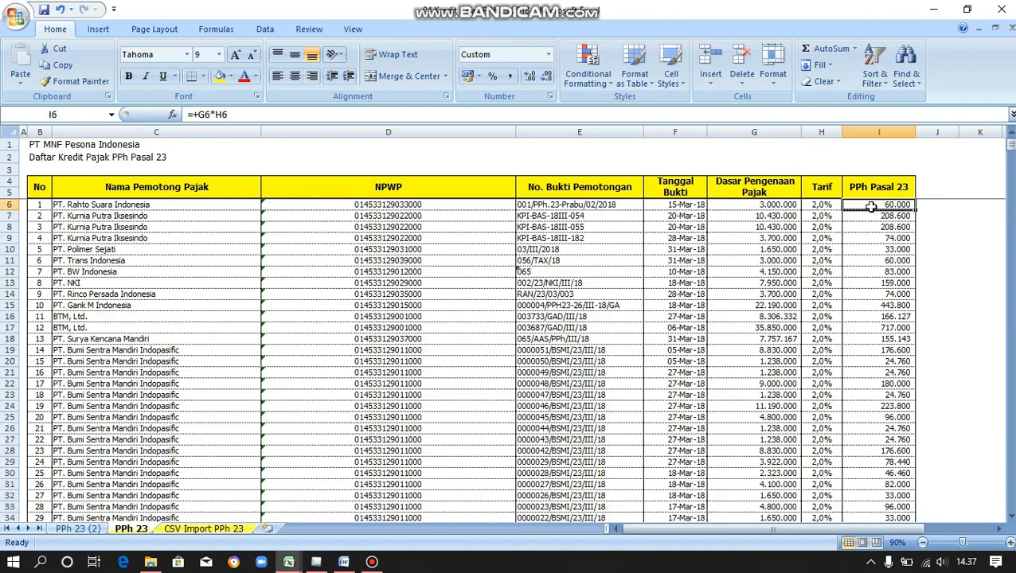
pyautogui.hotkey('ctrl', 'shift', 'Down')
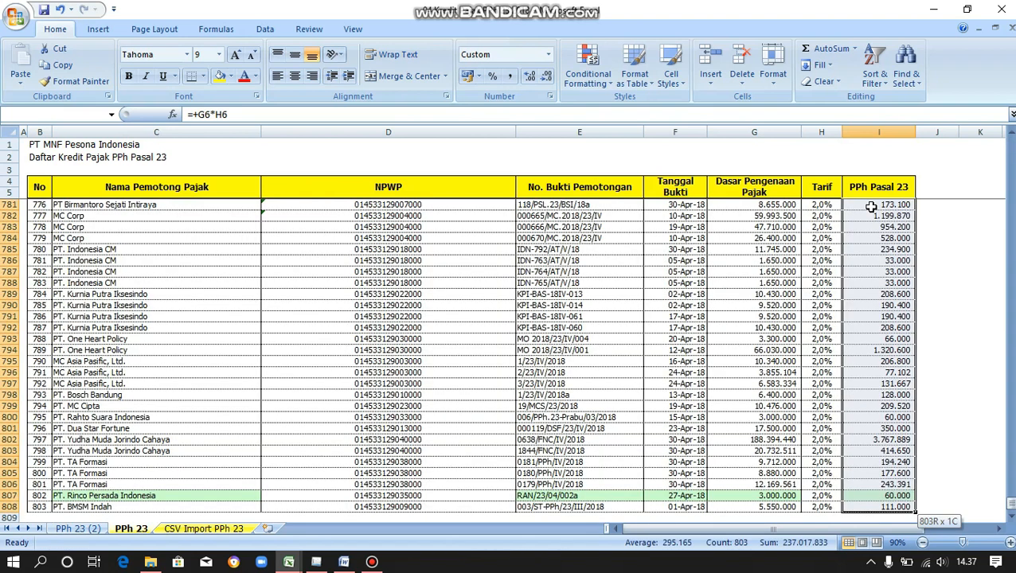
pyautogui.rightClick(874, 212)
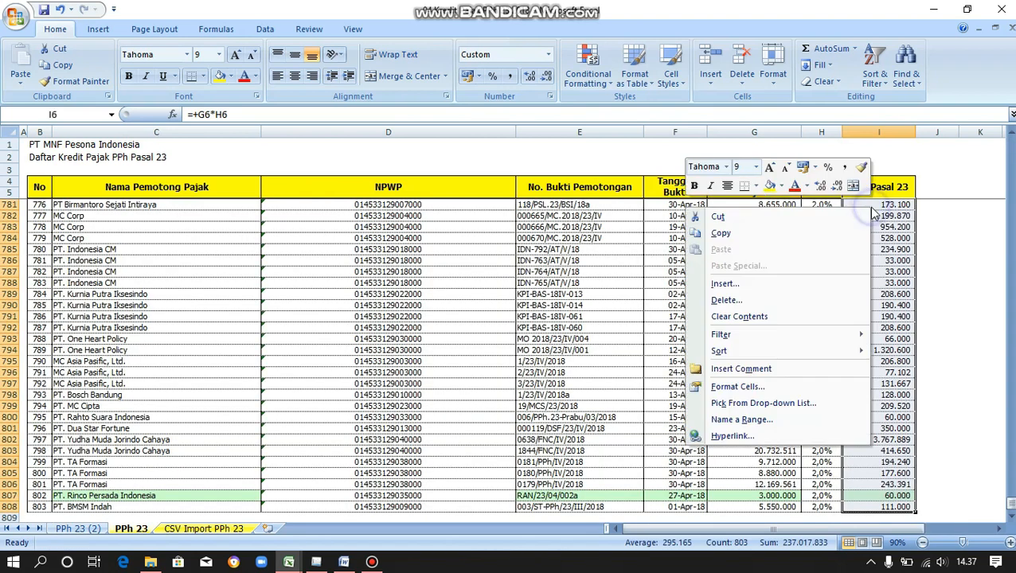
pyautogui.click(833, 233)
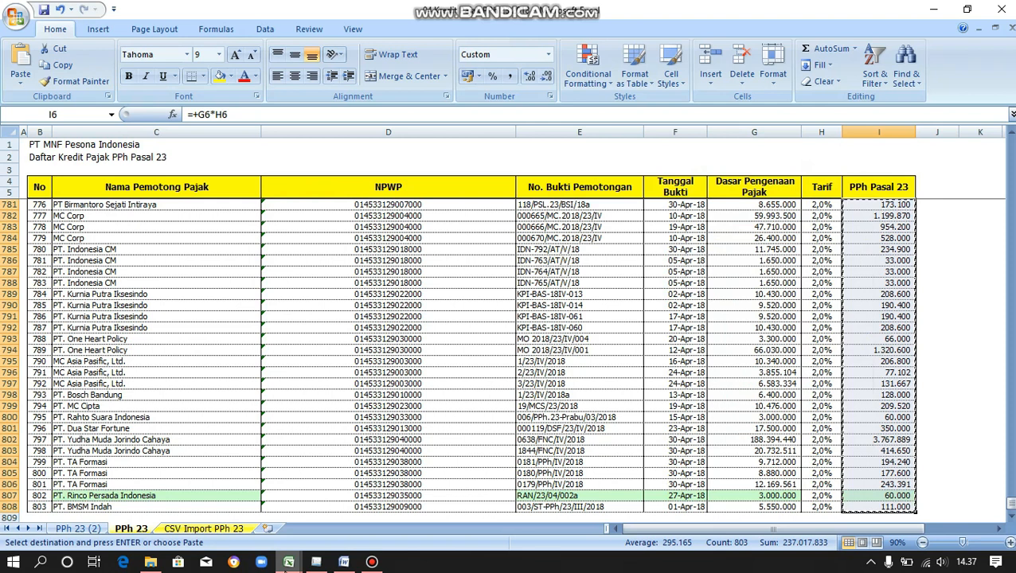
# Paste the PPh 23 amounts as values into column F from F6 on Skema Impor DN.
pyautogui.moveTo(289, 562)
pyautogui.click(330, 518)
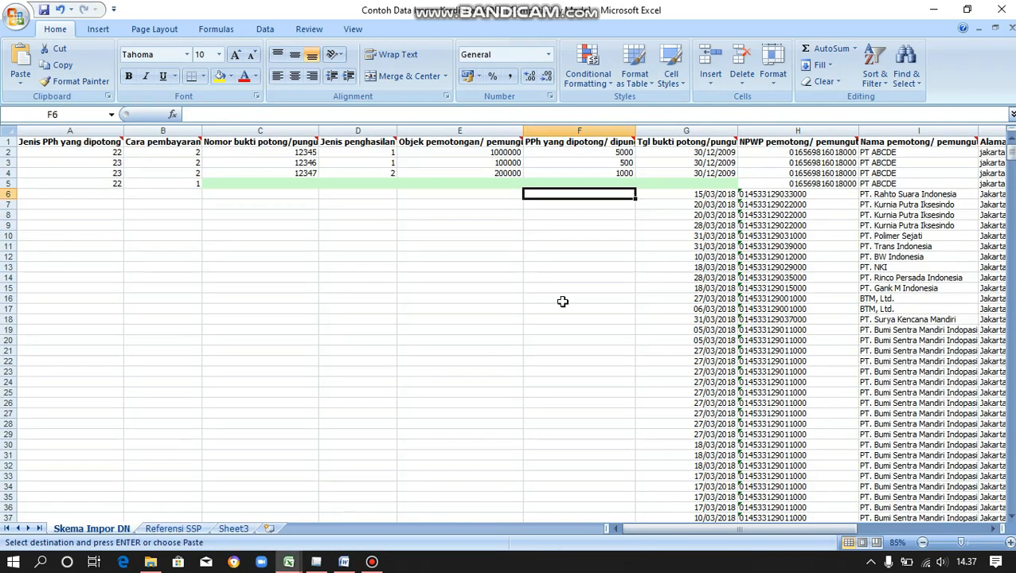
pyautogui.rightClick(558, 195)
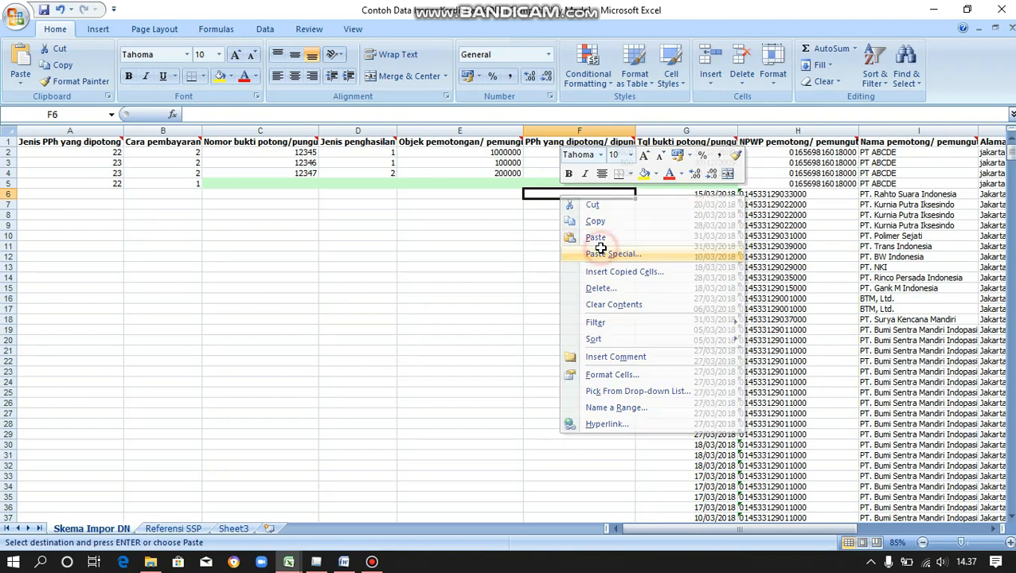
pyautogui.click(601, 253)
pyautogui.click(503, 195)
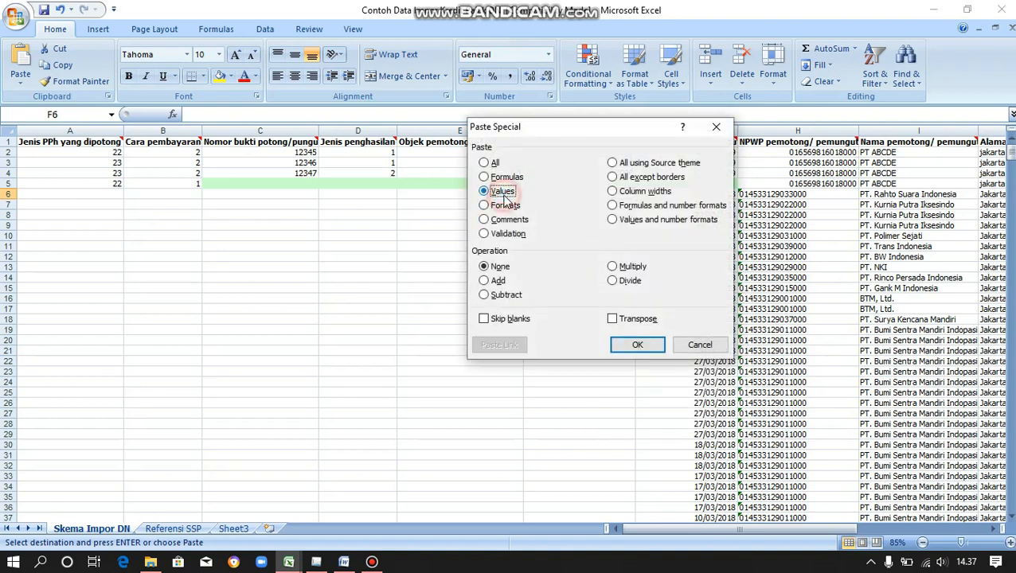
pyautogui.click(647, 347)
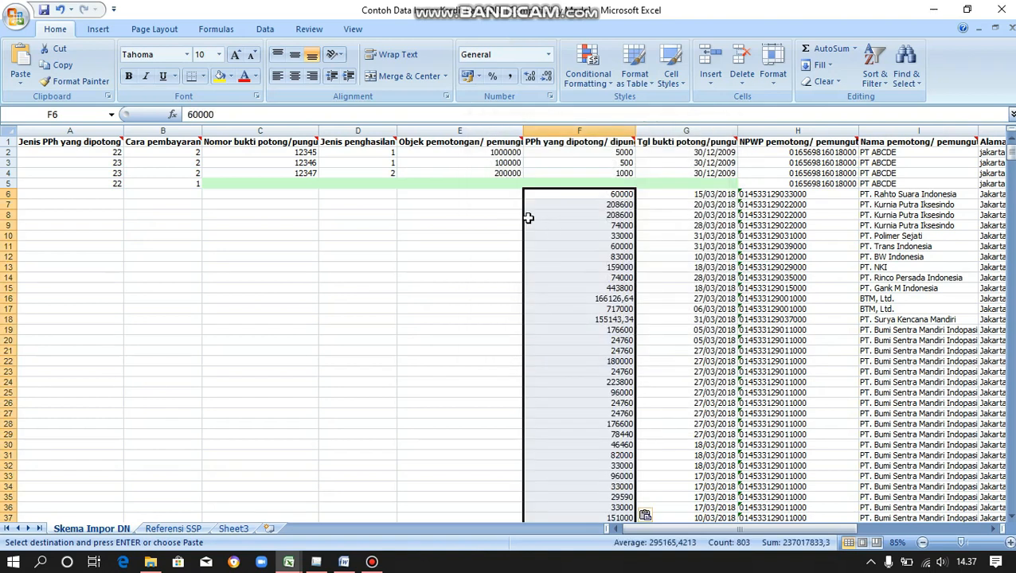
pyautogui.click(493, 198)
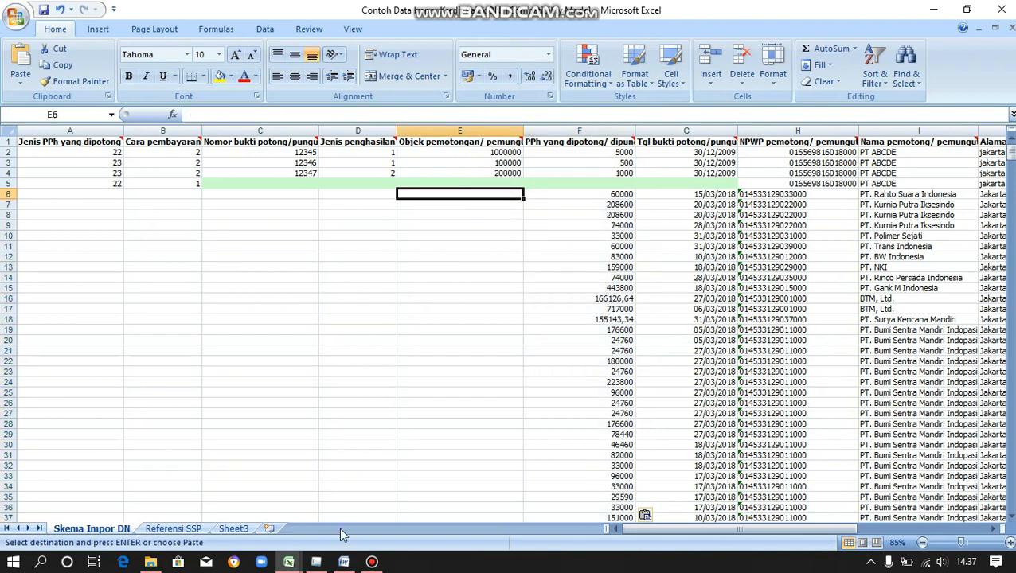
# Copy the Dasar Pengenaan Pajak amounts from G6 to G808 in the PPh 23 workbook.
pyautogui.moveTo(292, 562)
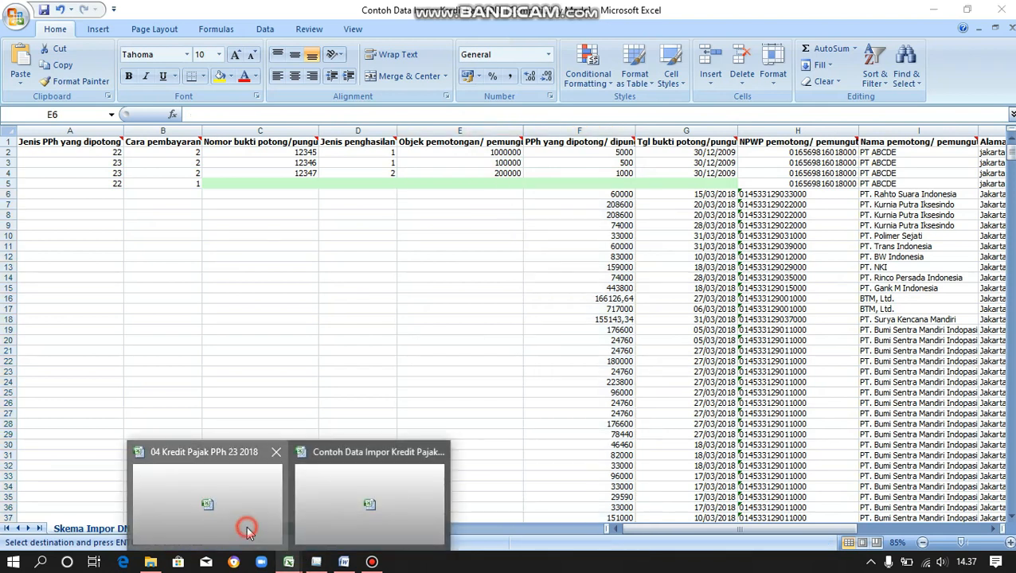
pyautogui.click(247, 527)
pyautogui.doubleClick(934, 262)
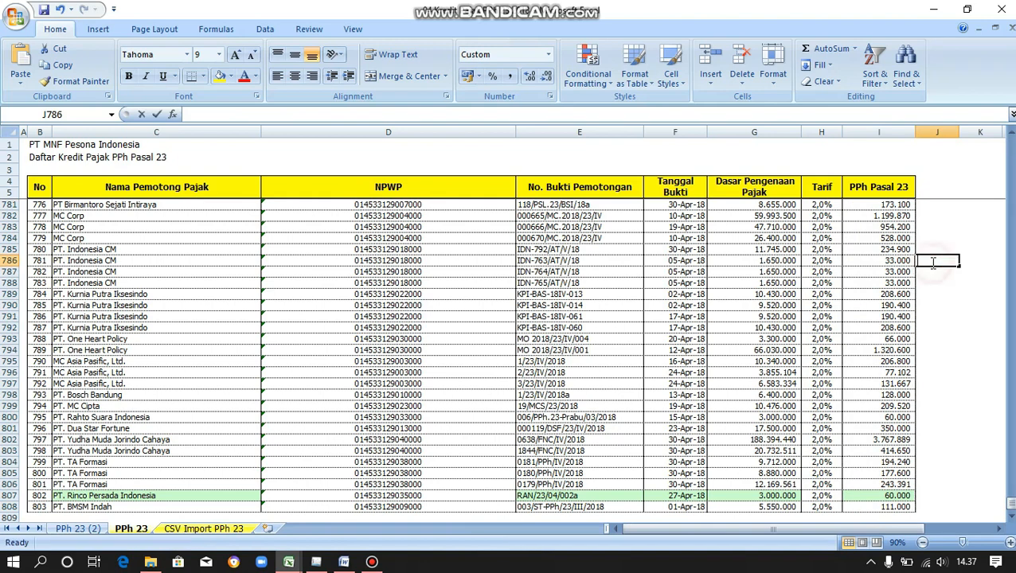
pyautogui.click(777, 206)
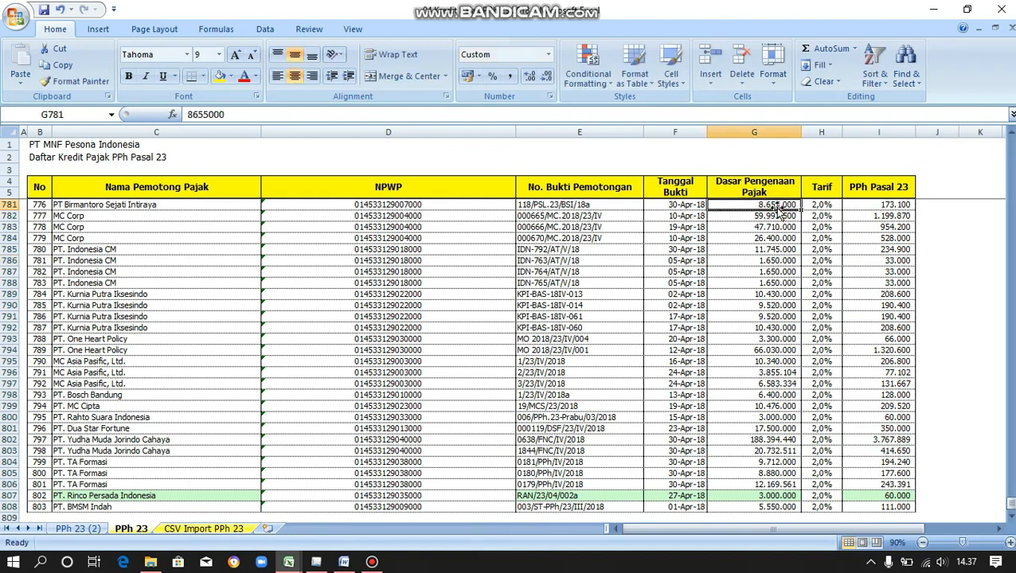
pyautogui.scroll(9, 778, 209)
pyautogui.press('pageup')
pyautogui.press('pageup')
pyautogui.press('pageup')
pyautogui.press('pageup')
pyautogui.press('pageup')
pyautogui.press('pageup')
pyautogui.press('pageup')
pyautogui.press('pageup')
pyautogui.press('pageup')
pyautogui.press('pageup')
pyautogui.press('pageup')
pyautogui.press('pageup')
pyautogui.press('pageup')
pyautogui.press('pageup')
pyautogui.press('pageup')
pyautogui.press('pageup')
pyautogui.press('pageup')
pyautogui.press('pageup')
pyautogui.press('pageup')
pyautogui.press('pageup')
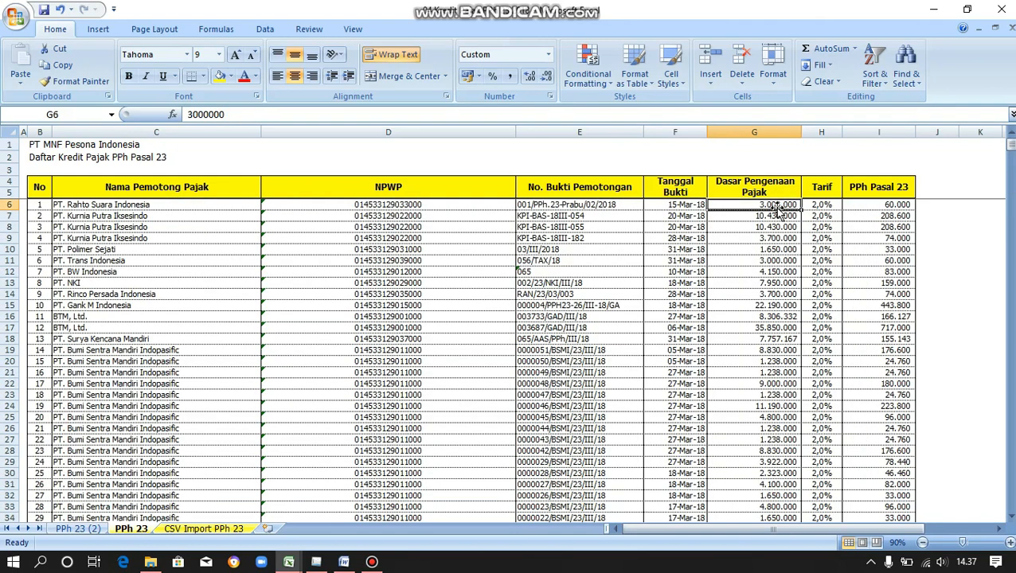
pyautogui.press('End')
pyautogui.hotkey('shift', 'Down')
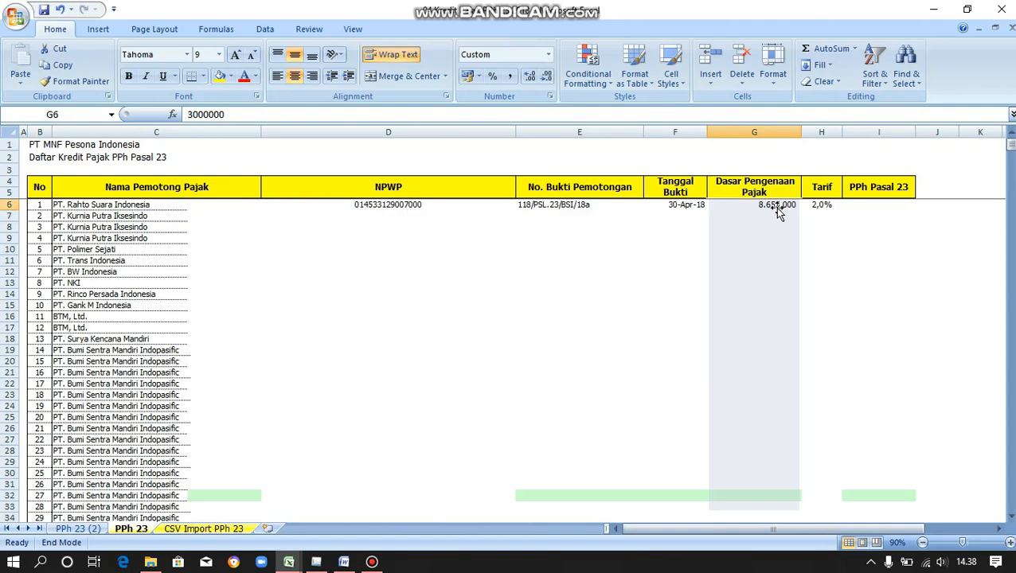
pyautogui.rightClick(776, 207)
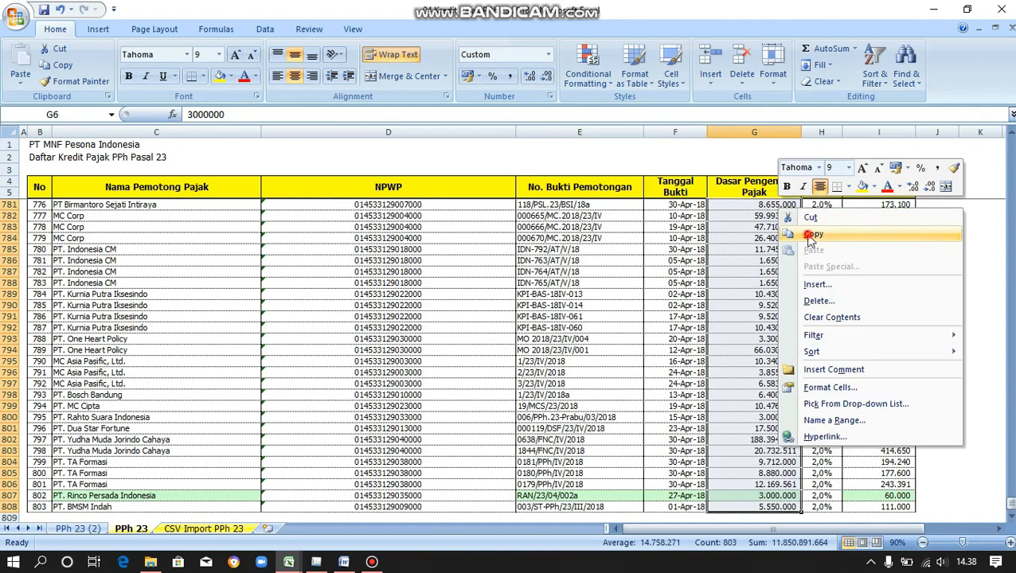
pyautogui.click(808, 233)
# Paste the tax base amounts as values into column E from E6 on Skema Impor DN.
pyautogui.moveTo(301, 565)
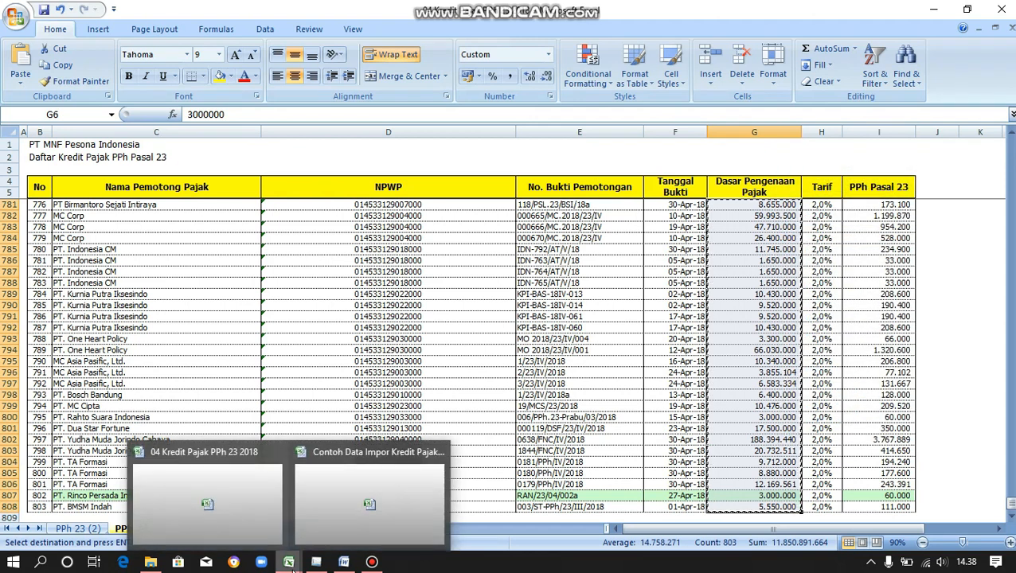
pyautogui.click(328, 504)
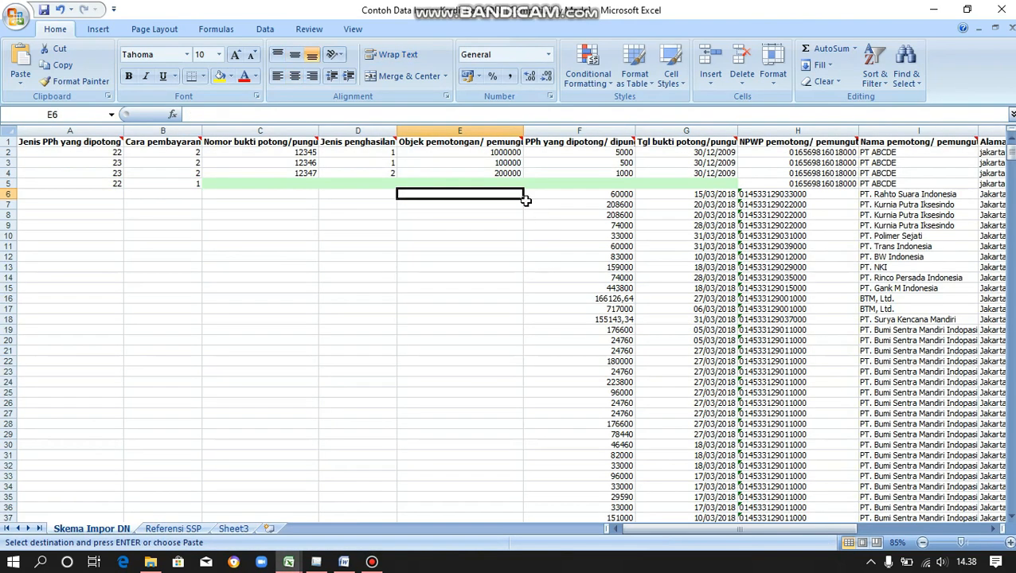
pyautogui.rightClick(508, 194)
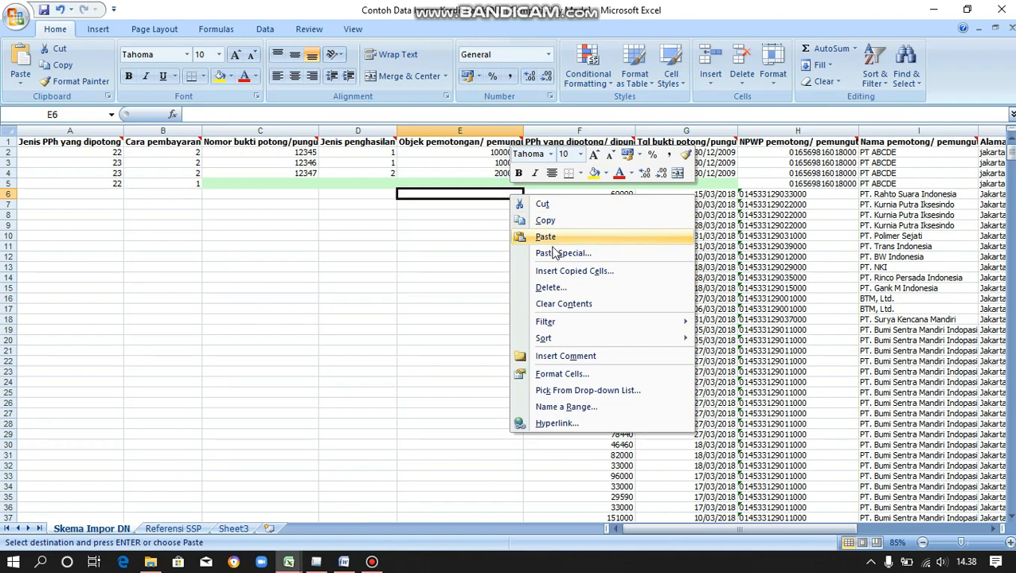
pyautogui.click(556, 254)
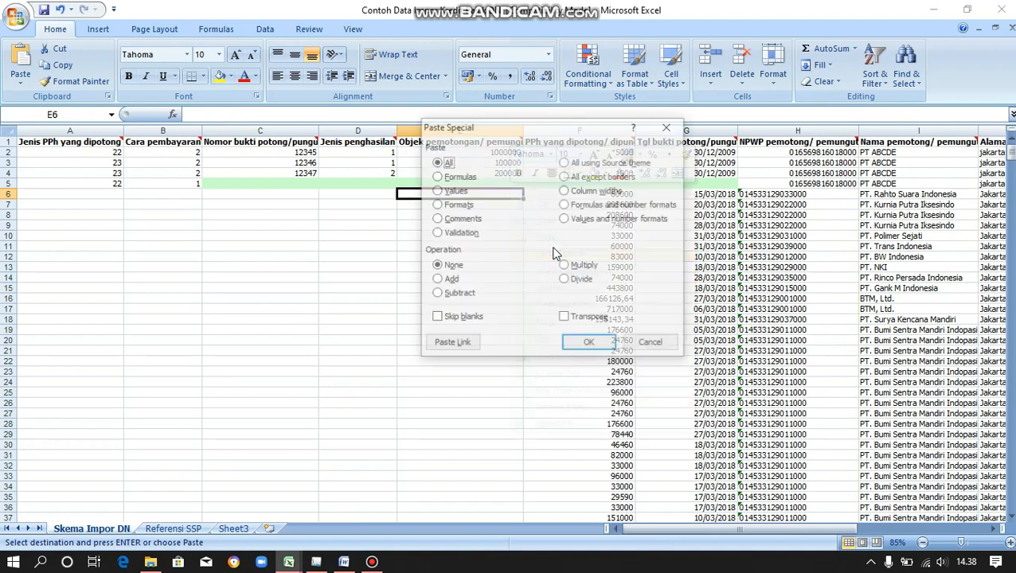
pyautogui.click(444, 194)
pyautogui.click(590, 344)
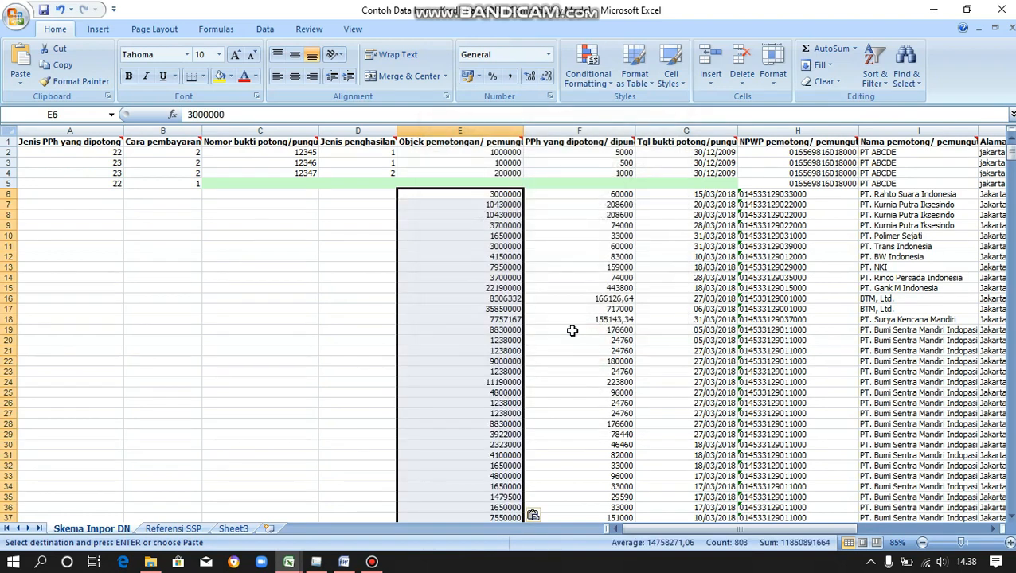
pyautogui.click(386, 195)
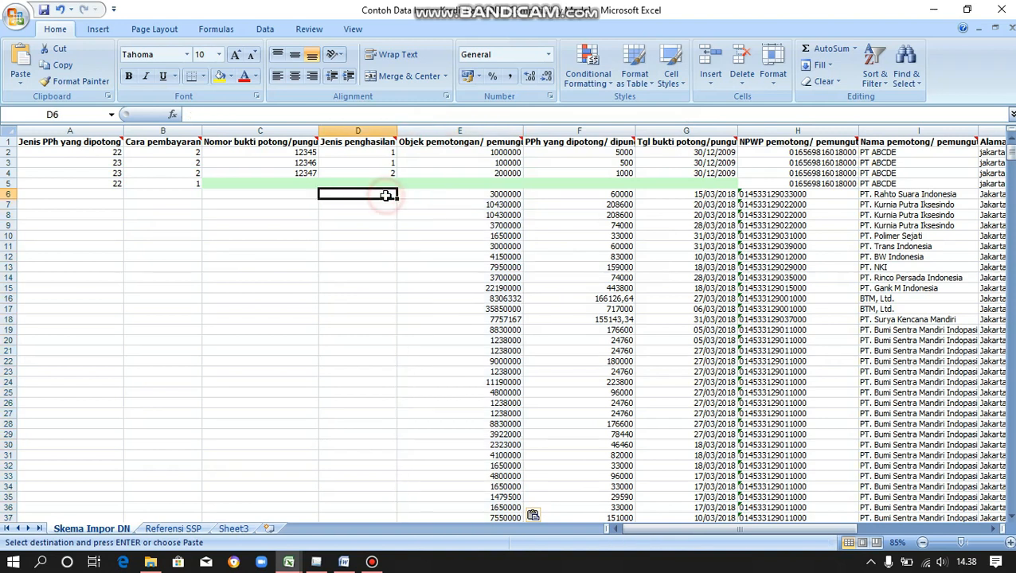
# Enter income-type code 6 in D6 and fill it down column D to the last data row.
pyautogui.press('Escape')
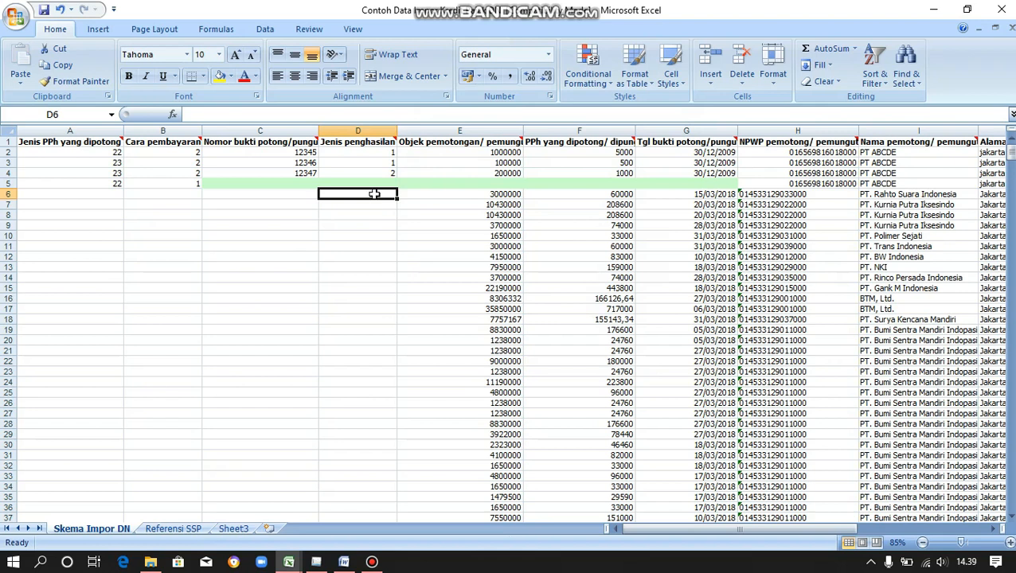
pyautogui.moveTo(394, 139)
pyautogui.write('6')
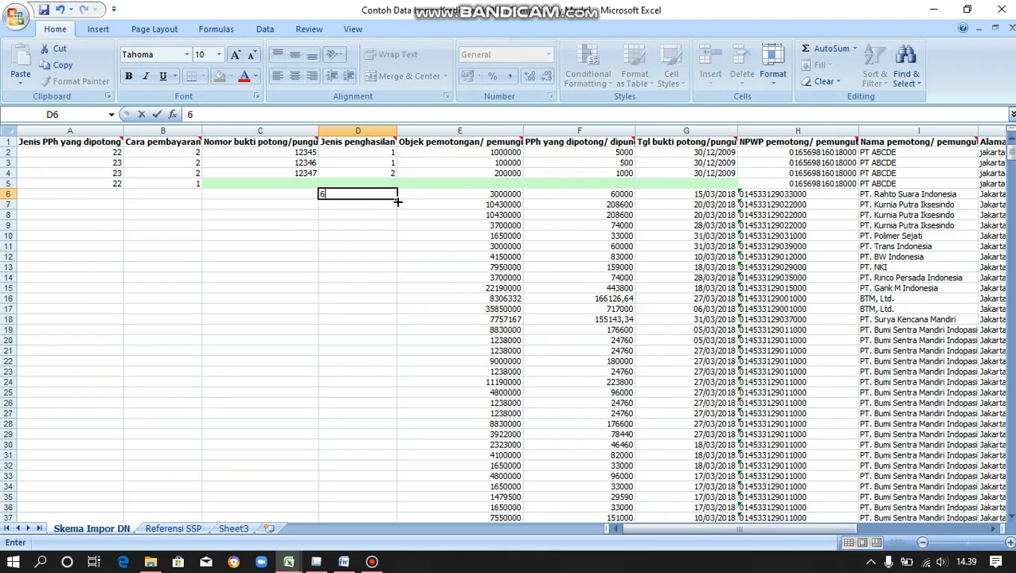
pyautogui.press('Return')
pyautogui.click(392, 197)
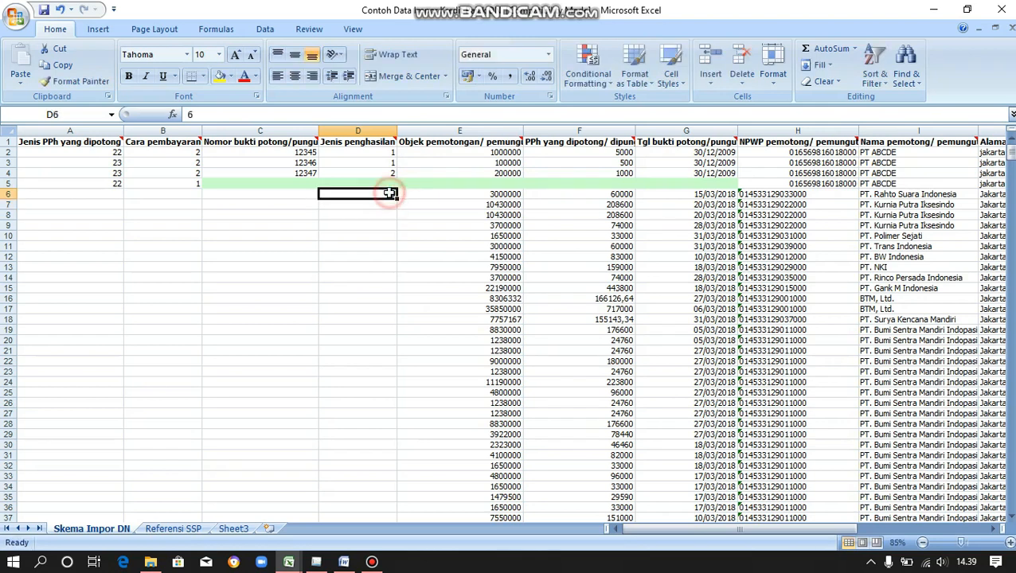
pyautogui.doubleClick(396, 198)
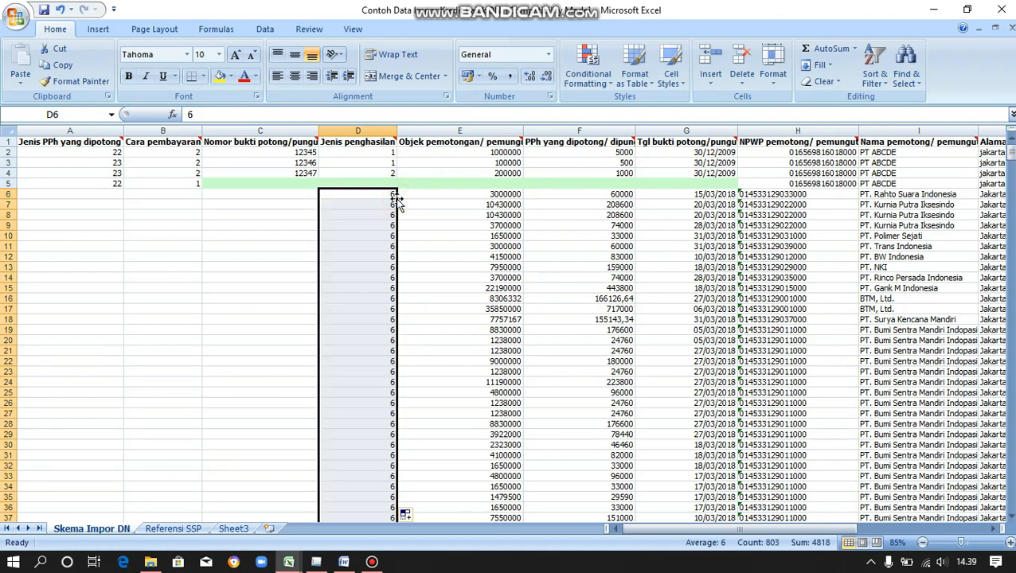
pyautogui.click(306, 195)
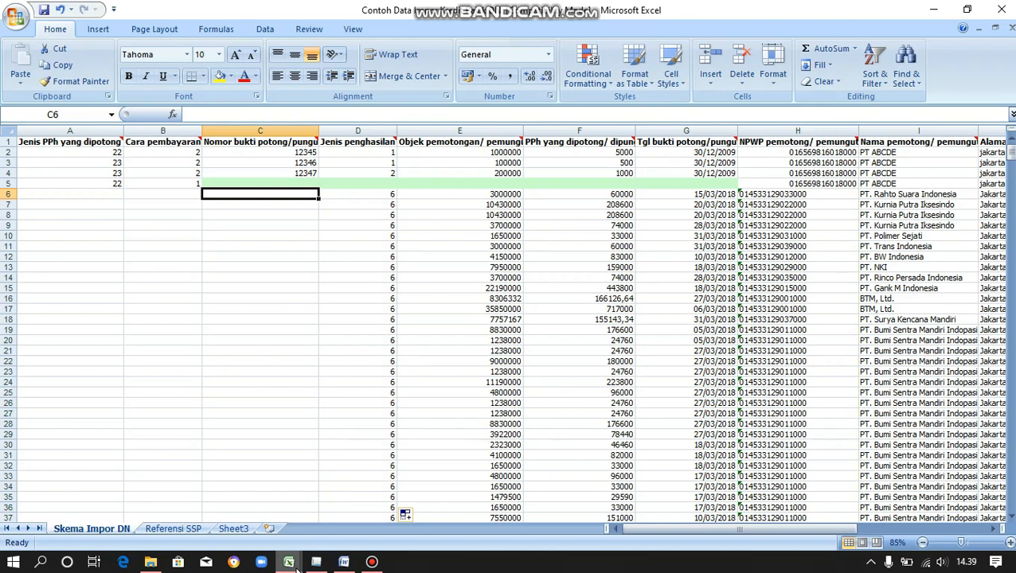
# Copy the slip numbers from E6 to E808 in the PPh 23 workbook.
pyautogui.moveTo(295, 566)
pyautogui.click(254, 523)
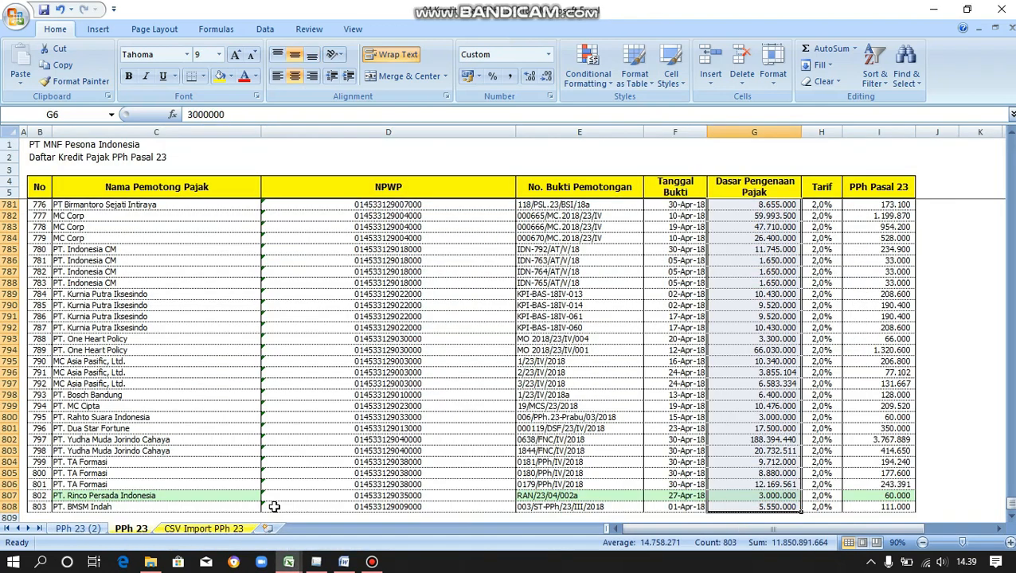
pyautogui.click(601, 207)
pyautogui.hotkey('ctrl', 'Up')
pyautogui.hotkey('ctrl', 'Up')
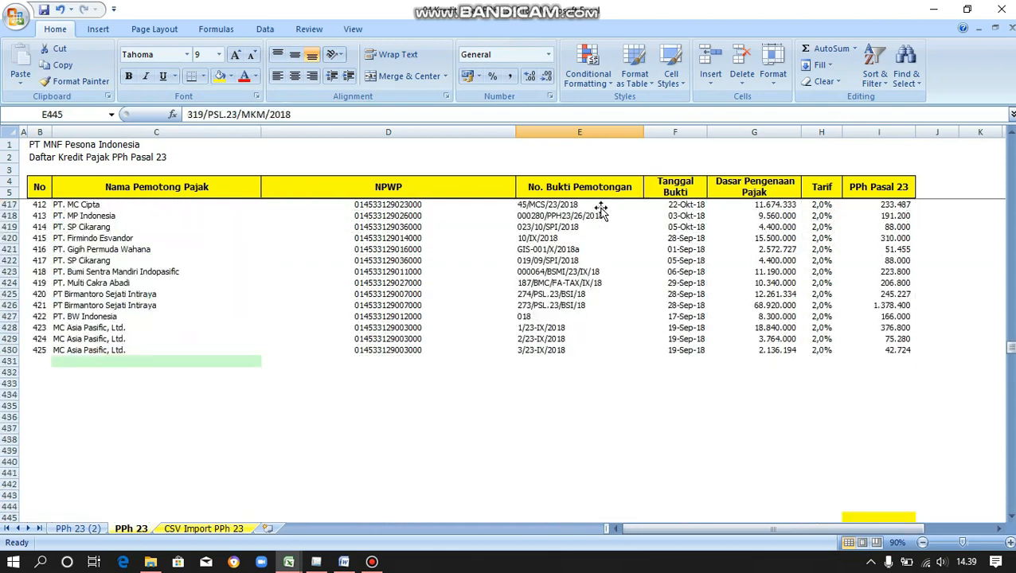
pyautogui.hotkey('ctrl', 'Up')
pyautogui.hotkey('ctrl', 'Up')
pyautogui.hotkey('ctrl', 'shift', 'Down')
pyautogui.rightClick(601, 207)
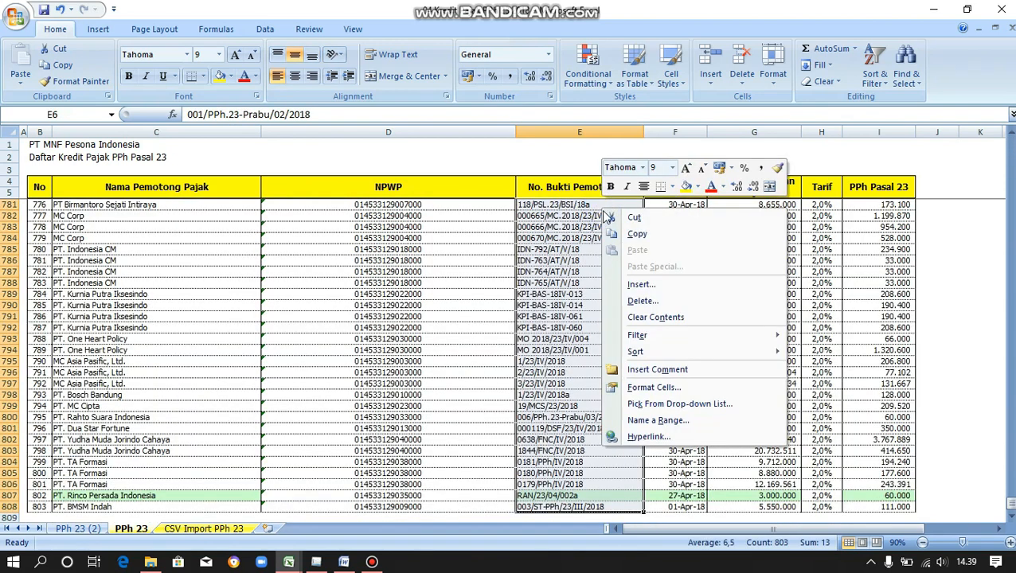
pyautogui.click(617, 230)
# Paste the slip numbers as values into column C from C6 on Skema Impor DN.
pyautogui.moveTo(289, 562)
pyautogui.click(356, 516)
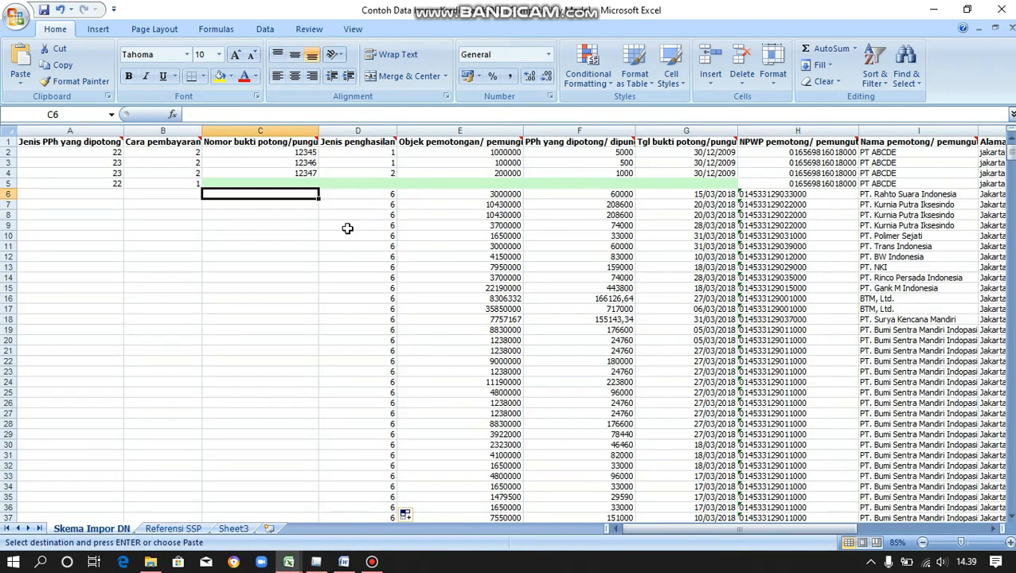
pyautogui.rightClick(289, 194)
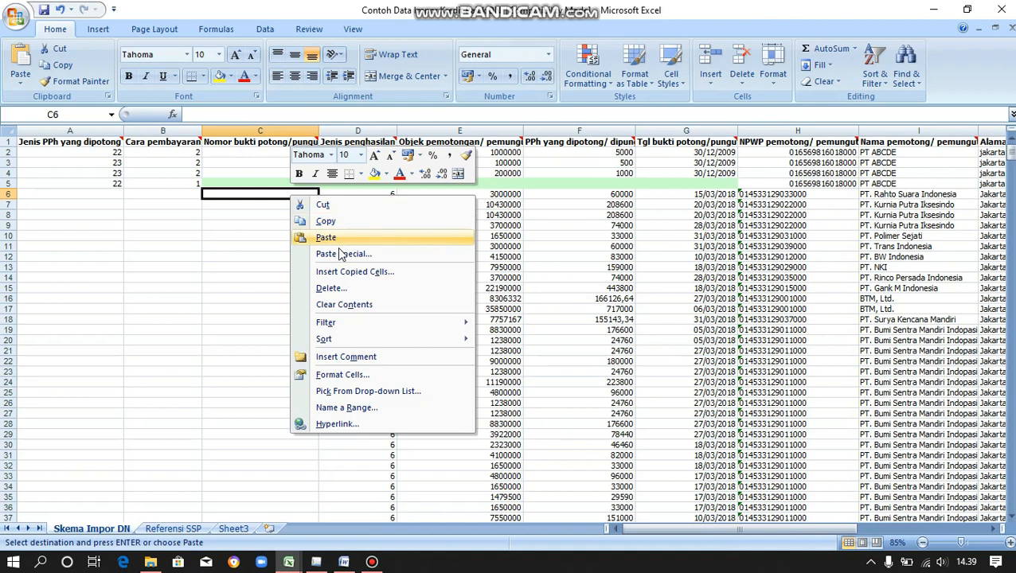
pyautogui.click(336, 252)
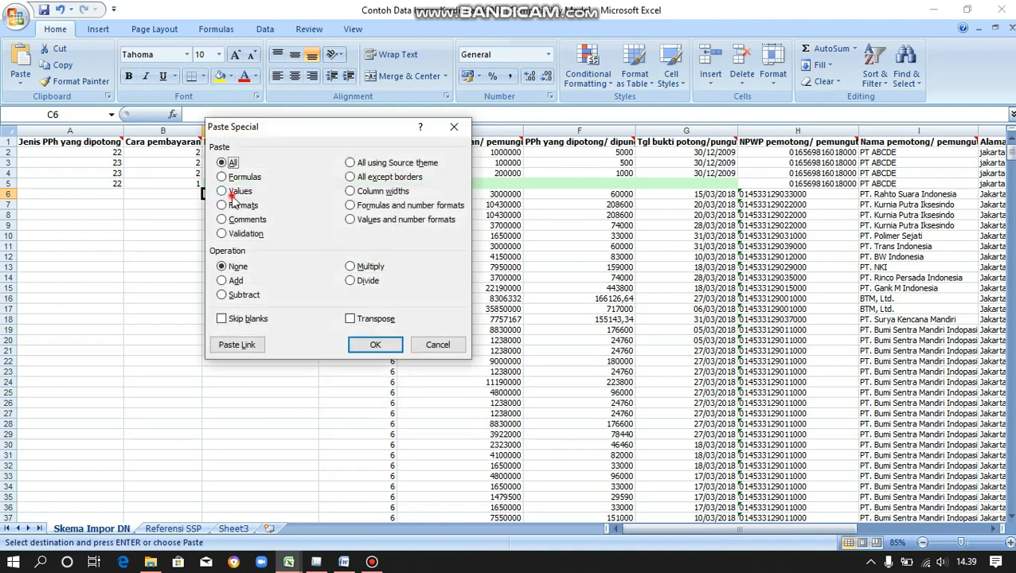
pyautogui.click(231, 194)
pyautogui.click(365, 342)
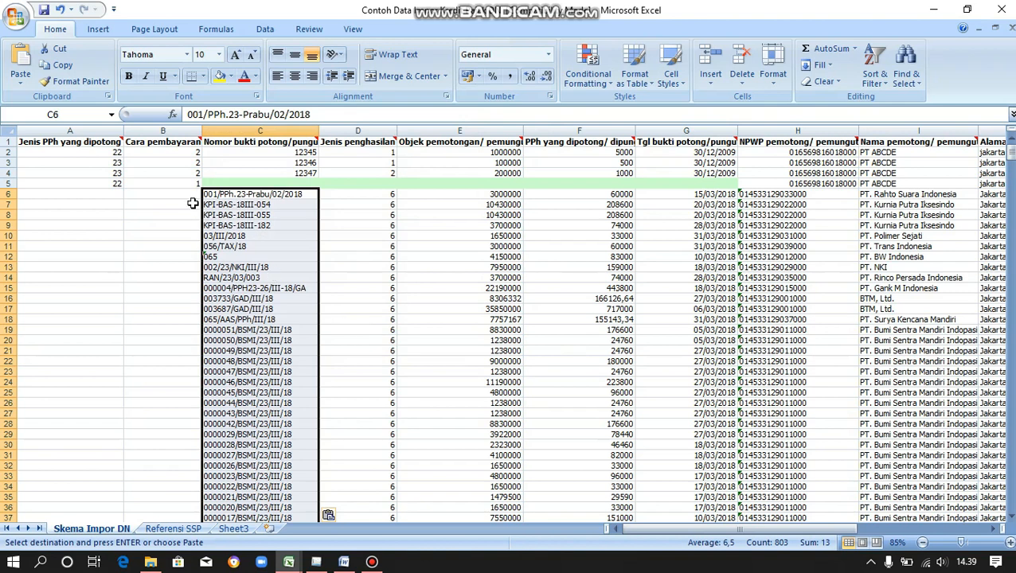
pyautogui.click(162, 196)
# Enter 2 in B6 and fill it down the payment-method column B.
pyautogui.write('2')
pyautogui.press('Return')
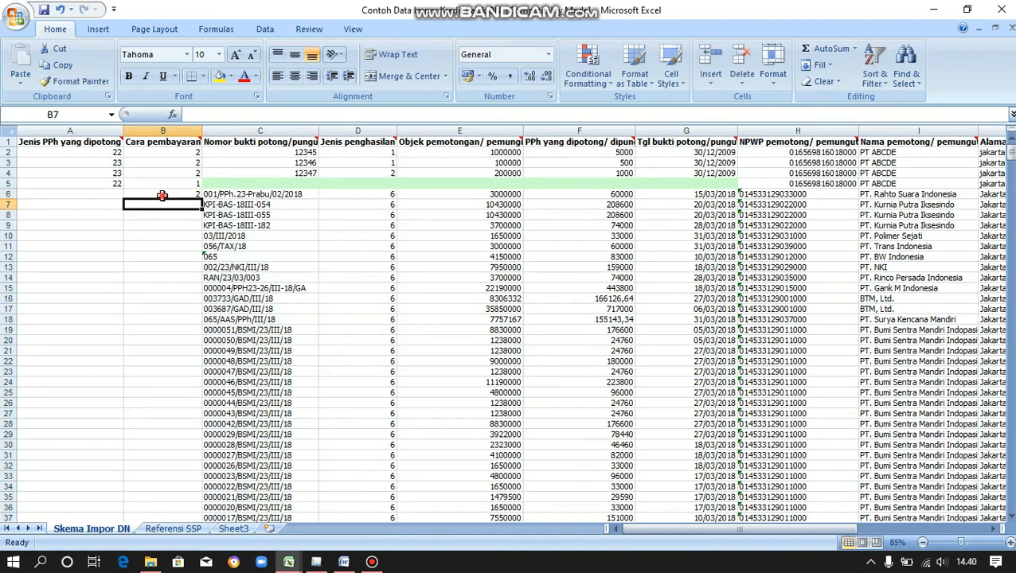
pyautogui.click(162, 195)
pyautogui.doubleClick(202, 199)
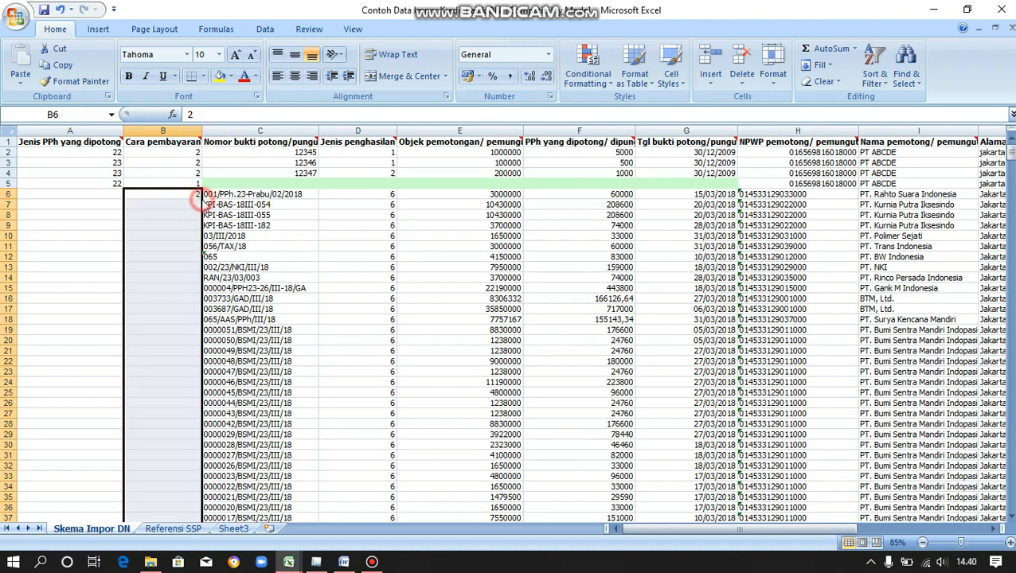
# Enter 23 in A6, fill it down column A, and select rows 2–5.
pyautogui.click(107, 194)
pyautogui.write('23')
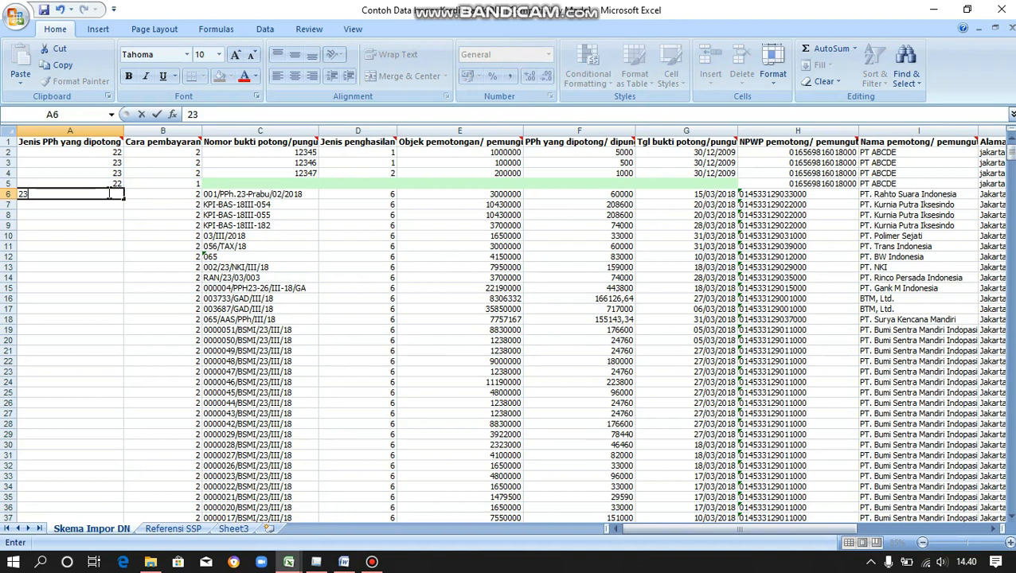
pyautogui.press('Return')
pyautogui.click(108, 193)
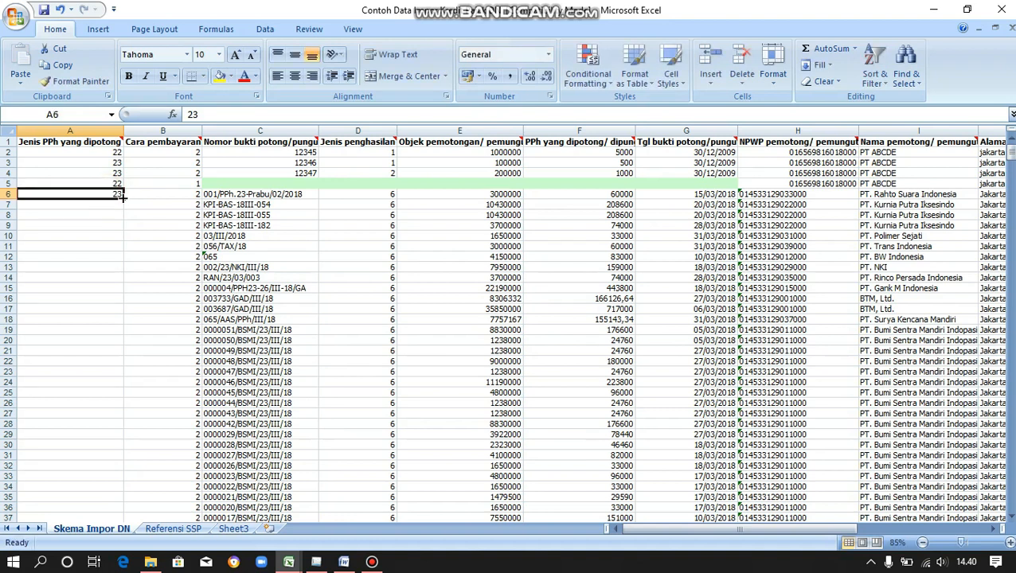
pyautogui.doubleClick(123, 200)
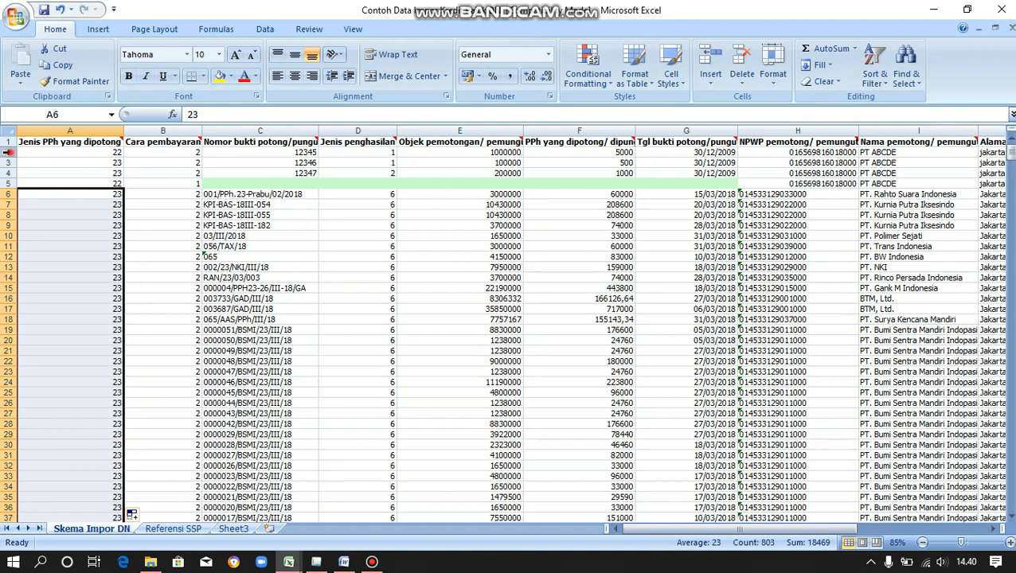
pyautogui.moveTo(6, 151); pyautogui.dragTo(9, 184)
# Delete sample rows 2–5 and check that column A's data now starts at row 2.
pyautogui.rightClick(123, 167)
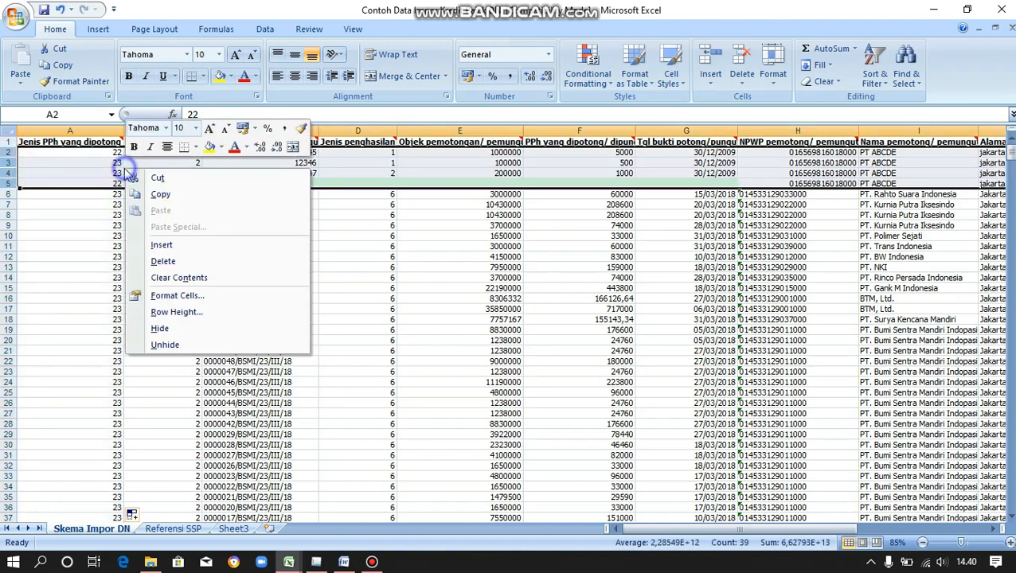
pyautogui.click(191, 259)
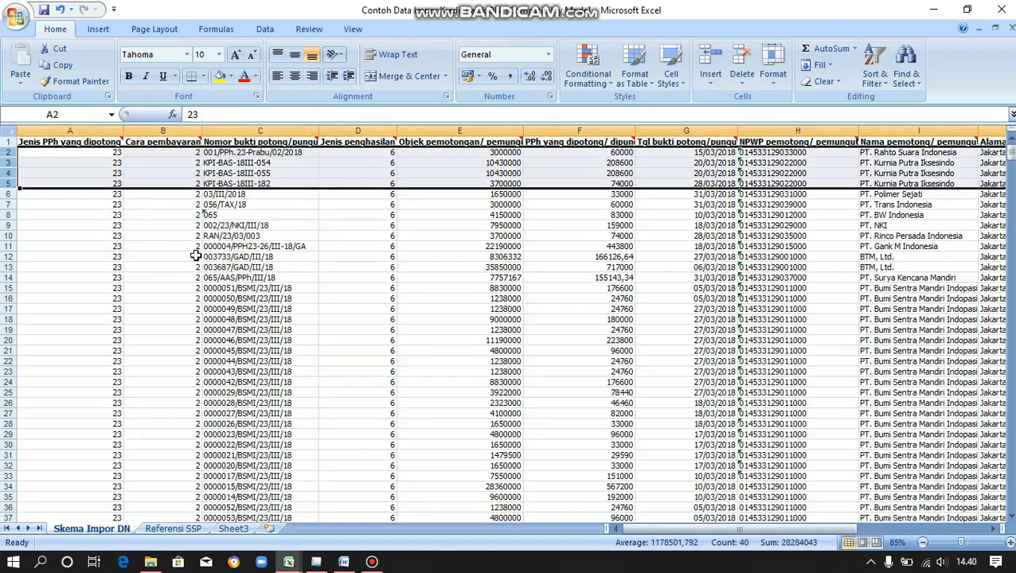
pyautogui.click(99, 154)
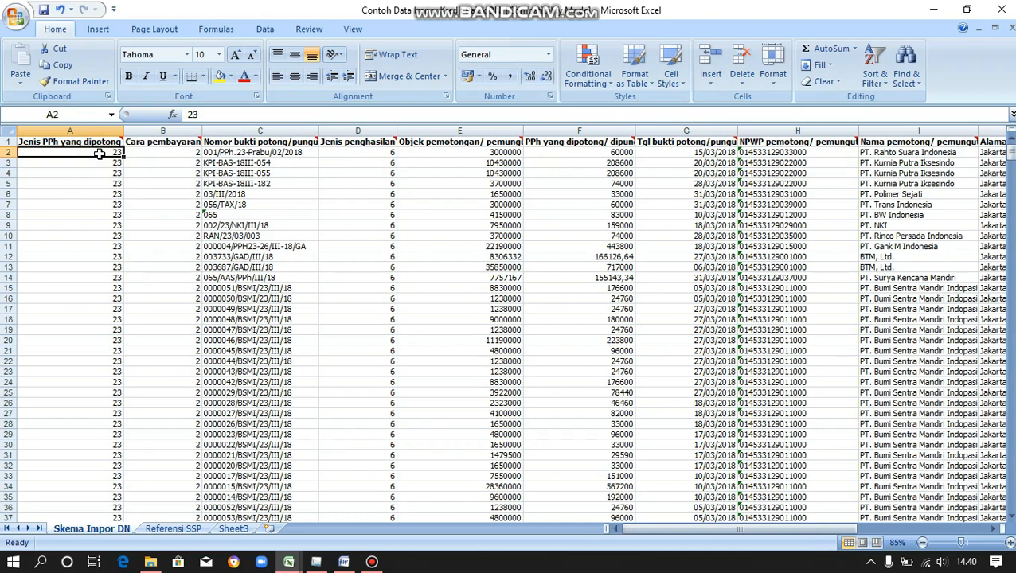
pyautogui.hotkey('ctrl', 'shift', 'Down')
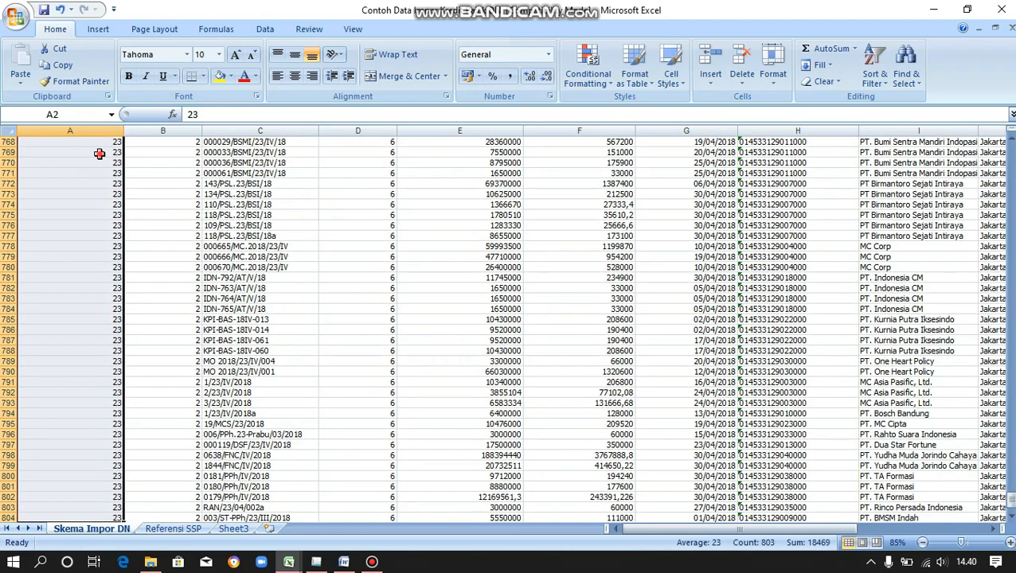
pyautogui.click(98, 154)
pyautogui.scroll(12, 99, 154)
pyautogui.press('pageup')
pyautogui.press('pageup')
pyautogui.press('pageup')
pyautogui.press('pageup')
pyautogui.press('pageup')
pyautogui.press('pageup')
pyautogui.press('pageup')
pyautogui.press('pageup')
pyautogui.press('pageup')
pyautogui.press('pageup')
pyautogui.press('pageup')
pyautogui.press('pageup')
pyautogui.press('pageup')
pyautogui.press('pageup')
pyautogui.press('pageup')
pyautogui.press('pageup')
pyautogui.press('pageup')
pyautogui.press('pageup')
pyautogui.press('pageup')
pyautogui.press('pageup')
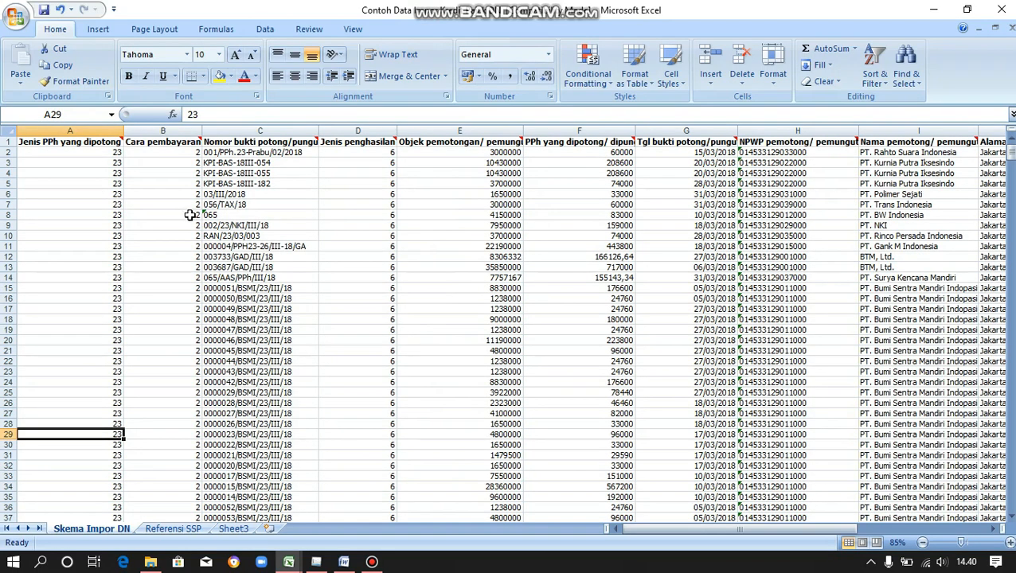
pyautogui.click(317, 561)
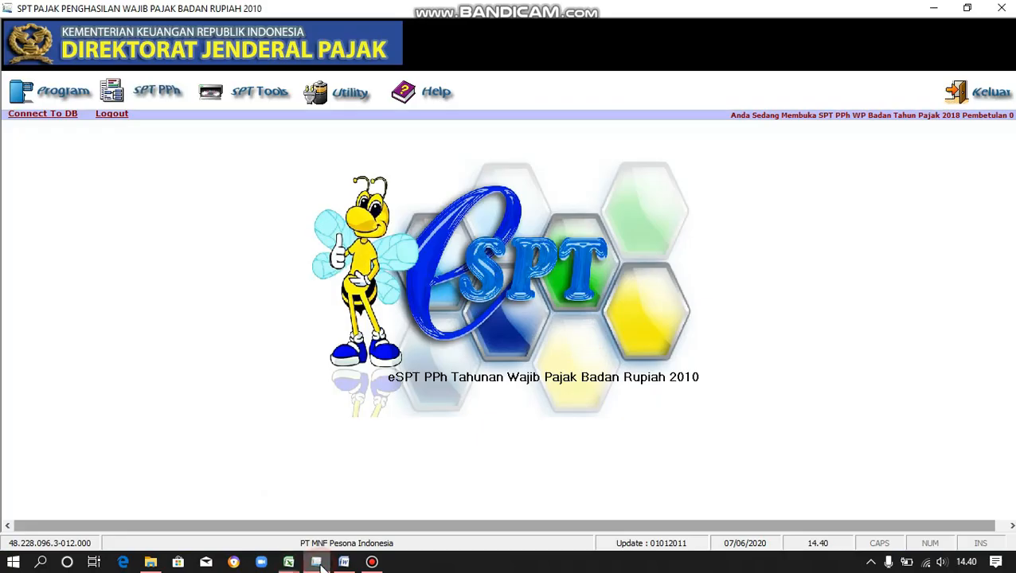
pyautogui.click(158, 90)
pyautogui.moveTo(211, 139)
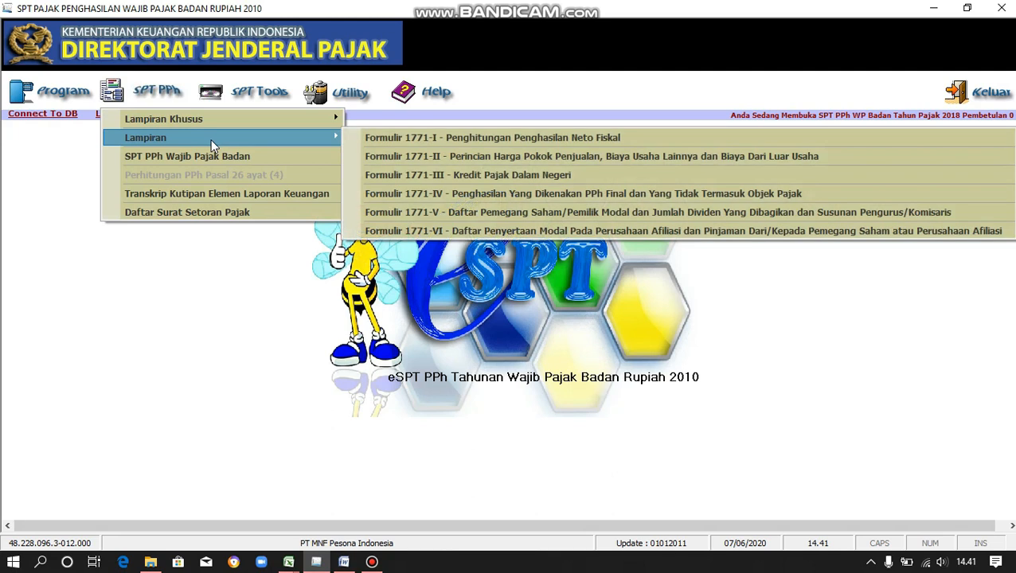
pyautogui.click(424, 177)
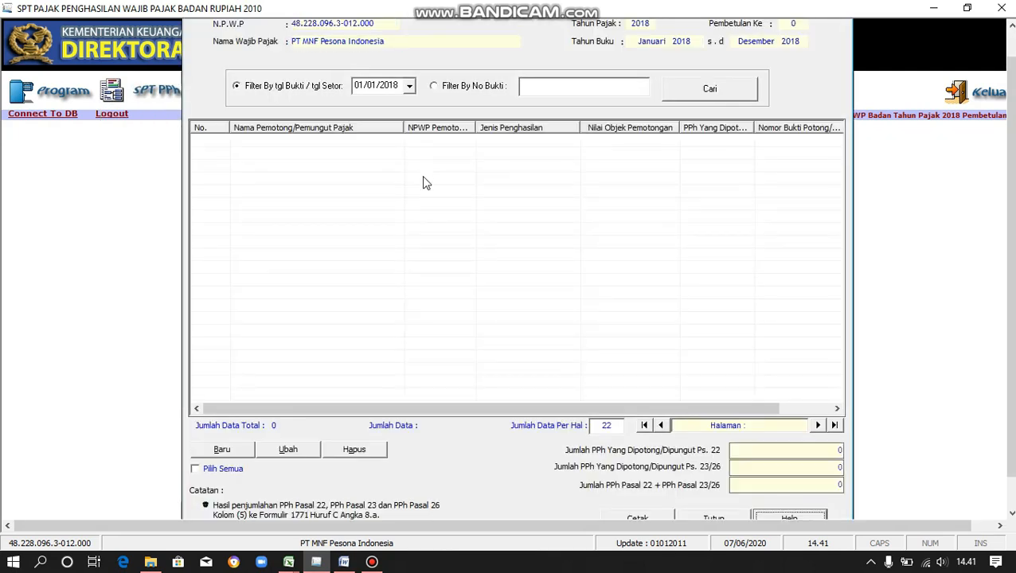
pyautogui.click(243, 450)
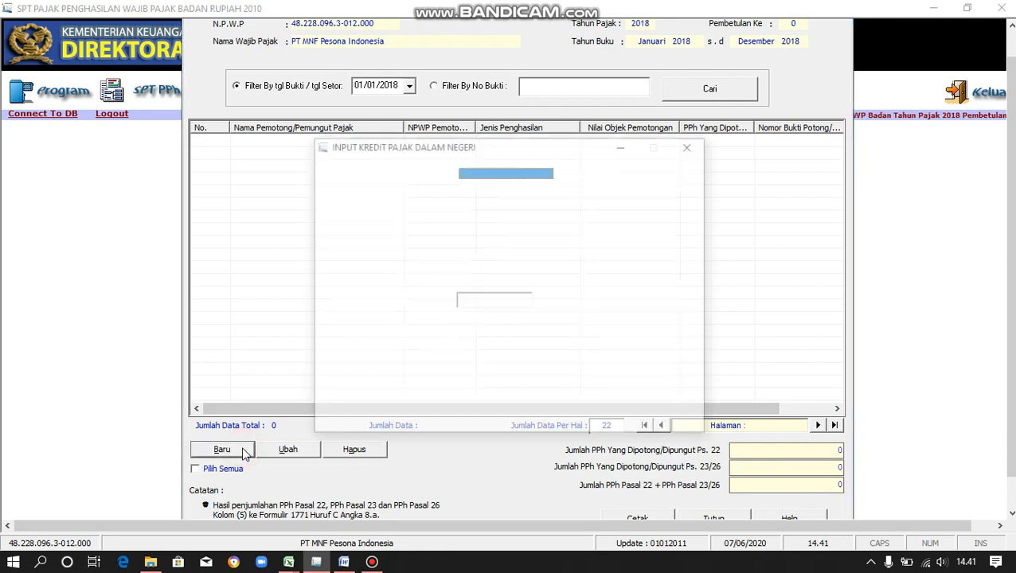
pyautogui.click(562, 173)
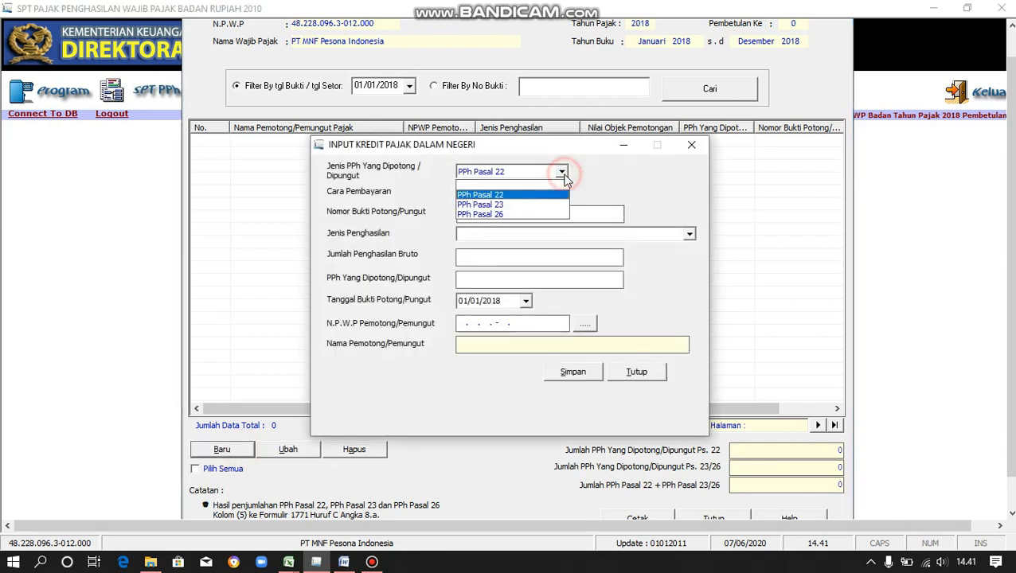
pyautogui.click(547, 204)
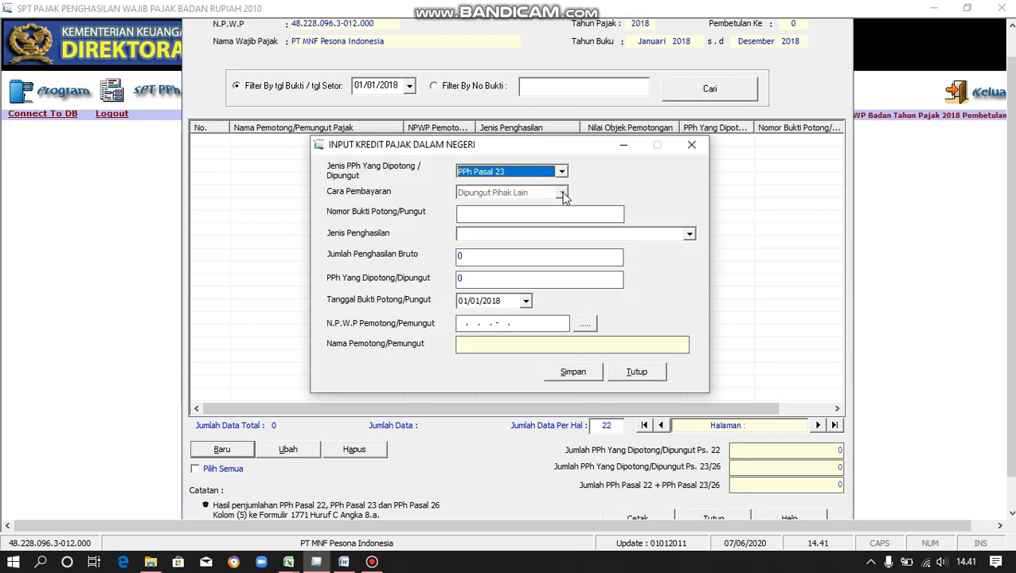
pyautogui.click(482, 213)
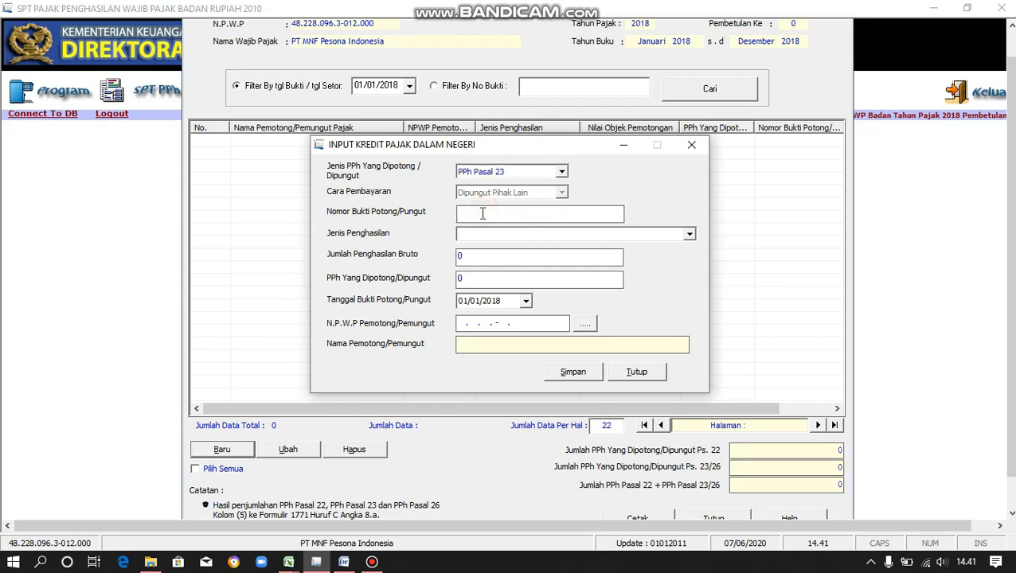
pyautogui.click(683, 237)
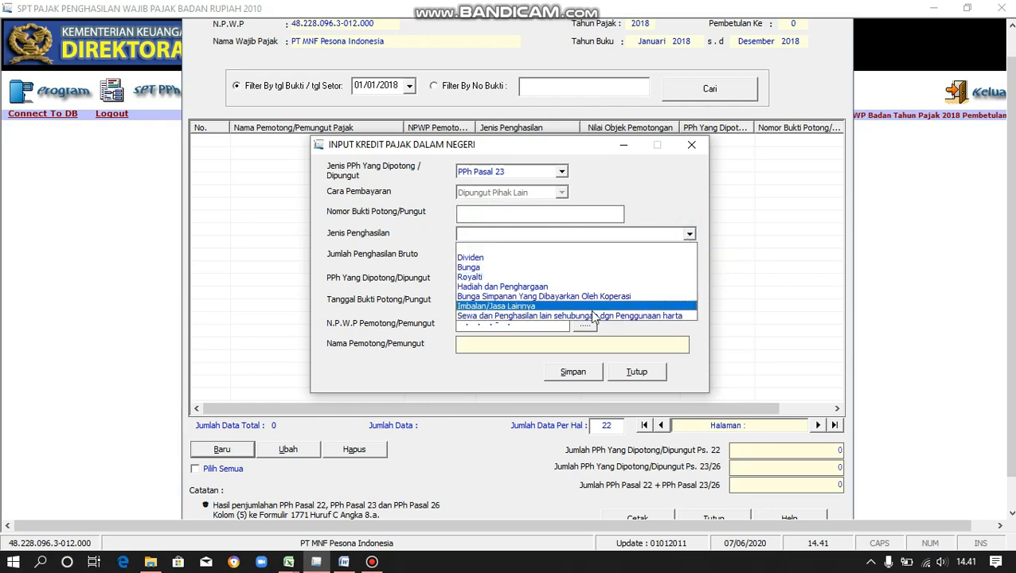
pyautogui.click(571, 307)
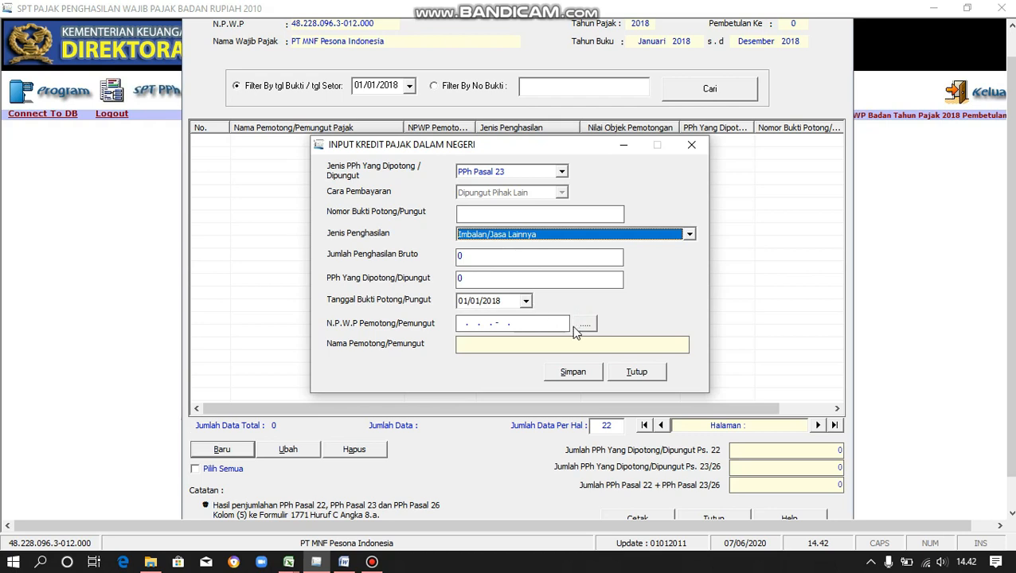
pyautogui.click(644, 371)
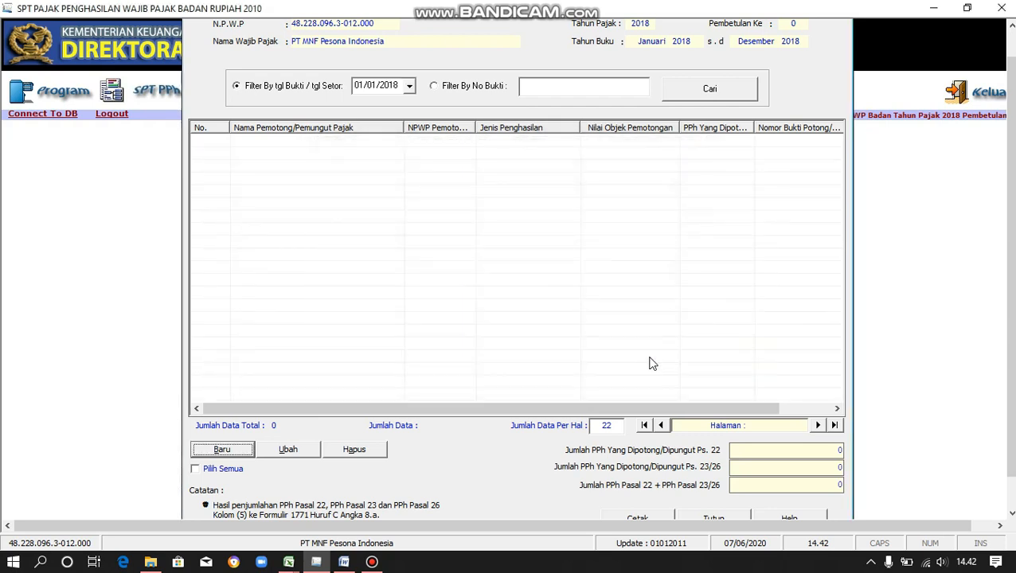
pyautogui.scroll(1, 1007, 111)
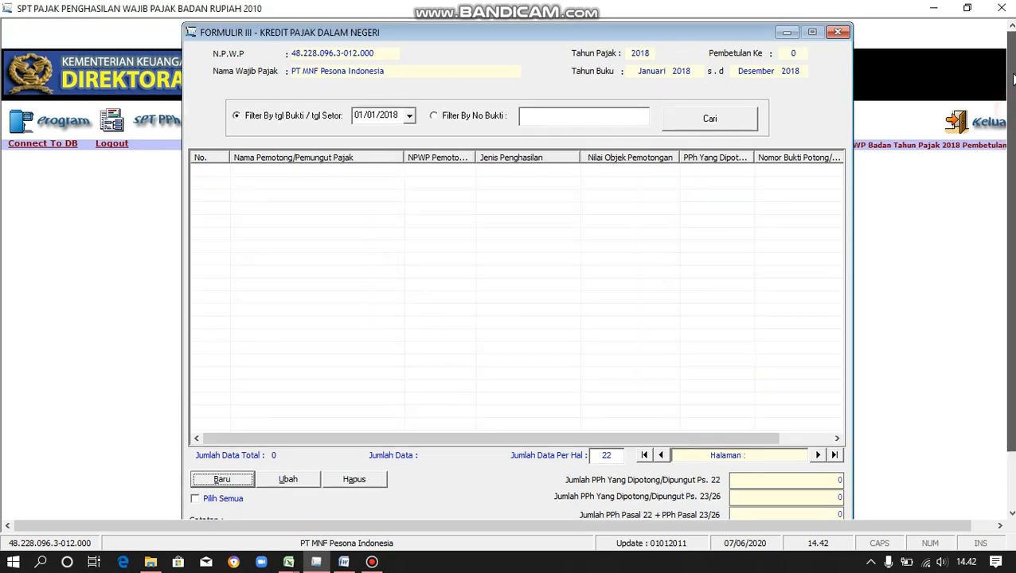
pyautogui.click(836, 32)
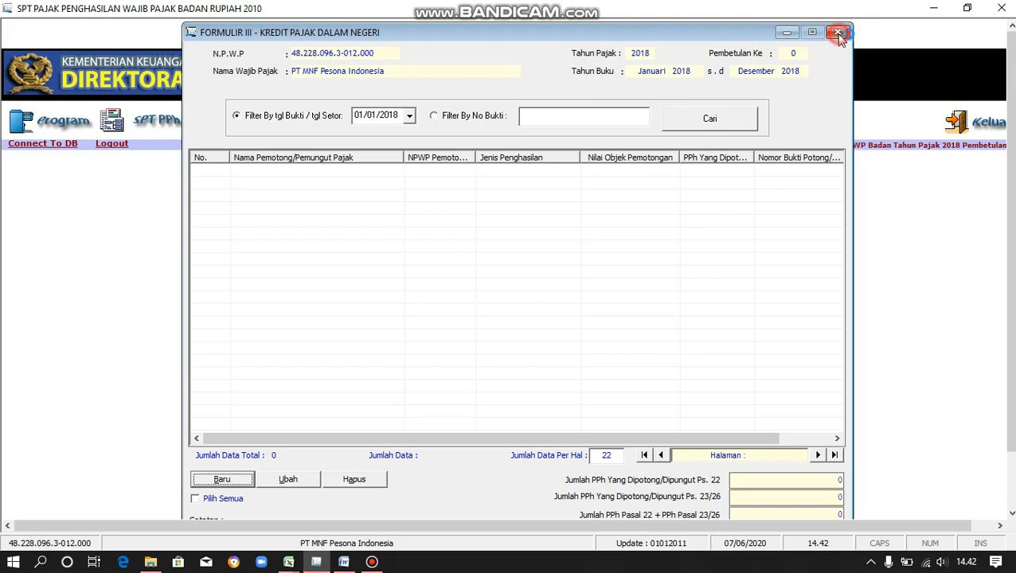
pyautogui.click(933, 11)
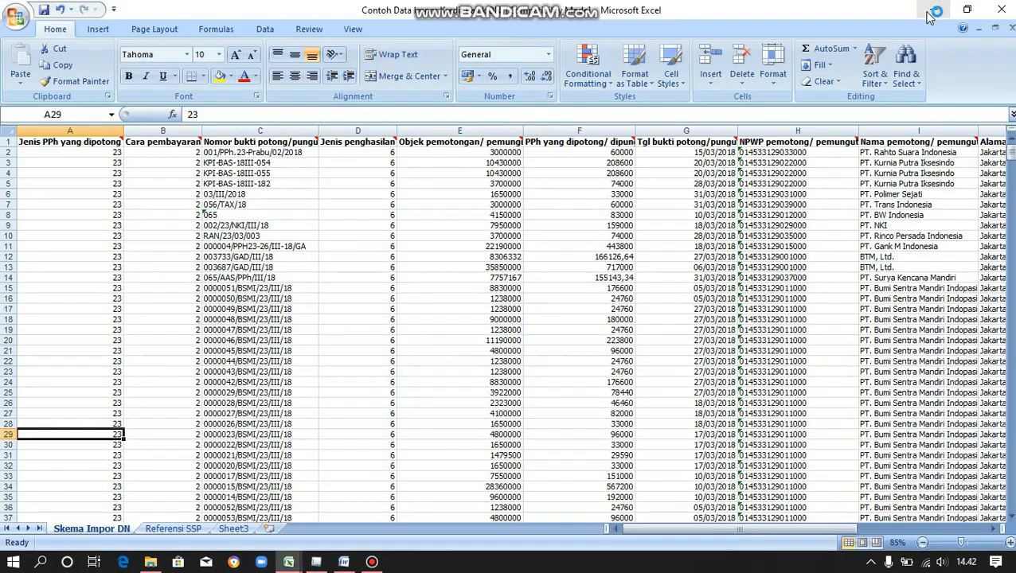
# Save the import workbook under the name 'Kredit Pajak PPh 23' using Save As.
pyautogui.scroll(1, 453, 294)
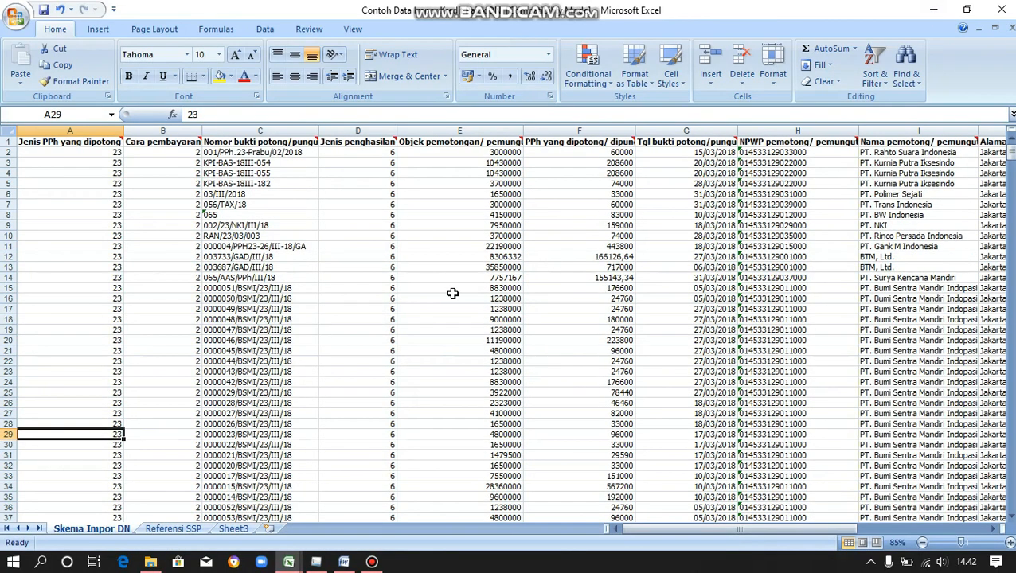
pyautogui.moveTo(684, 532)
pyautogui.mouseDown()
pyautogui.moveTo(771, 544)
pyautogui.moveTo(672, 537)
pyautogui.mouseUp()
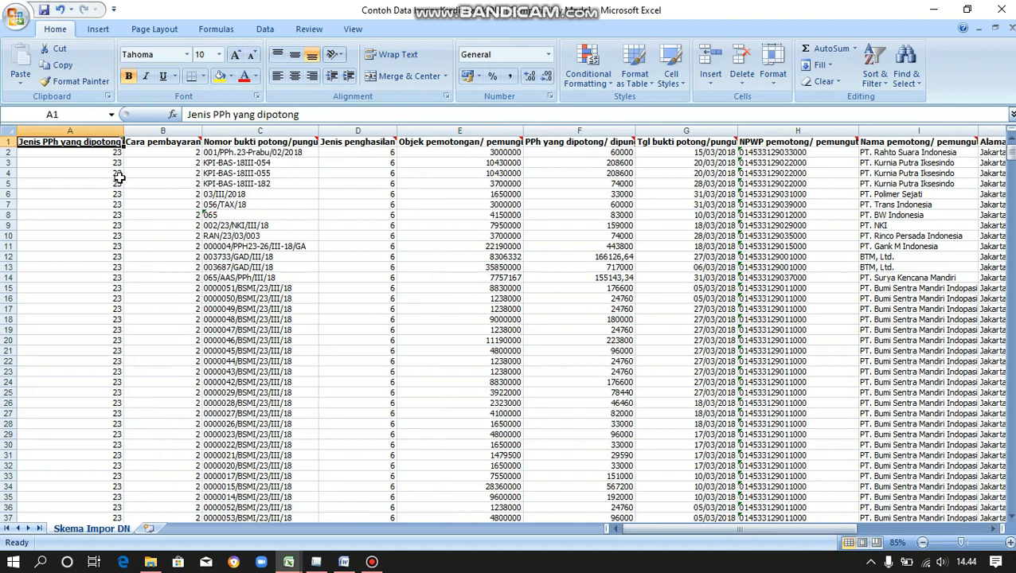
pyautogui.click(17, 14)
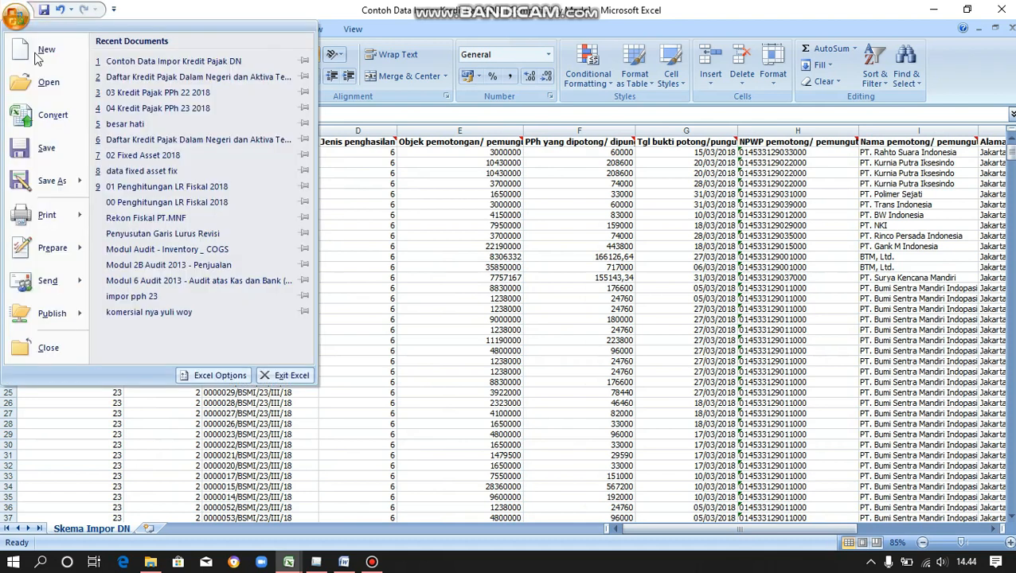
pyautogui.click(48, 180)
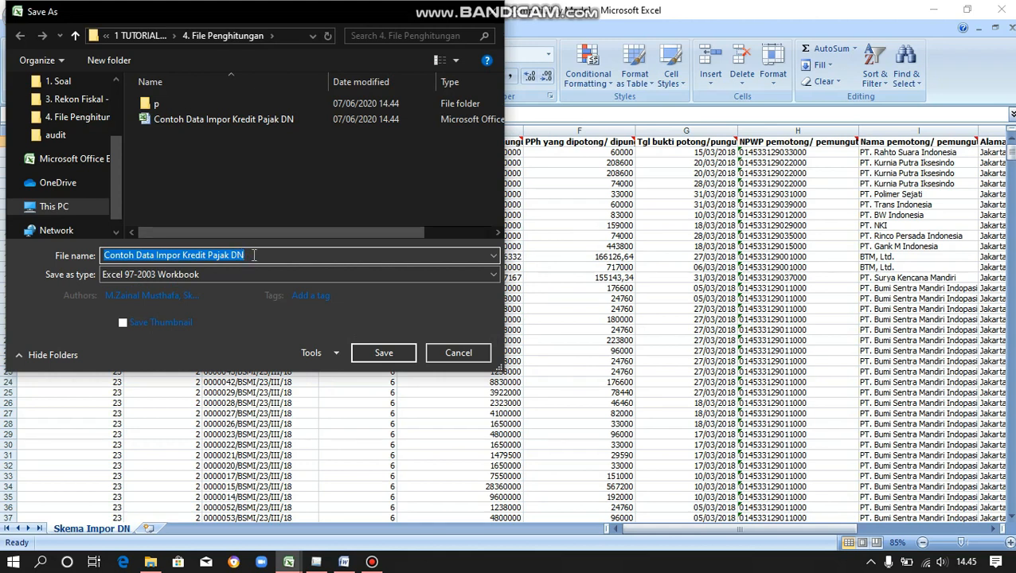
pyautogui.write('Kredit')
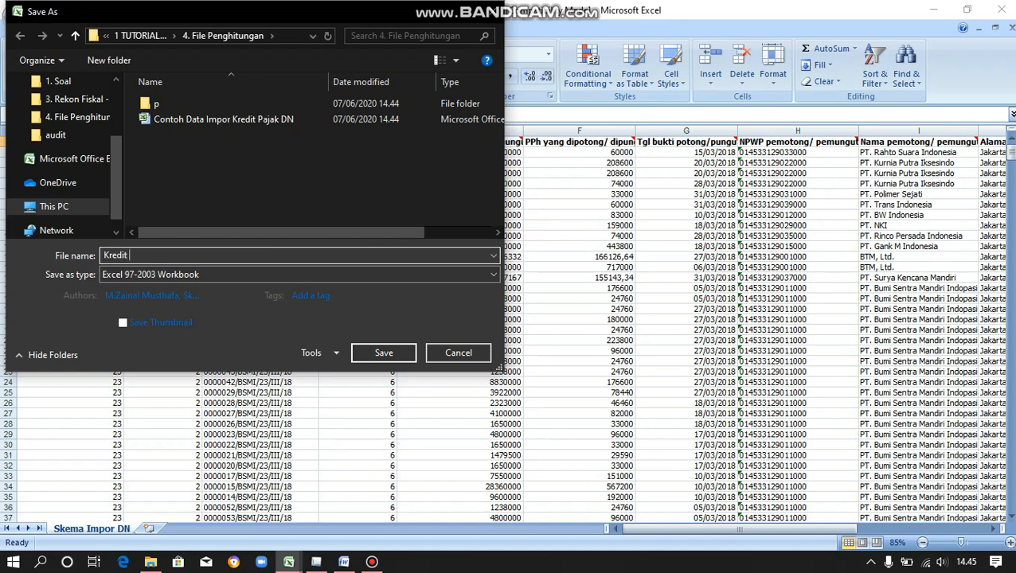
pyautogui.write(' Pajak PPh 23')
pyautogui.click(390, 353)
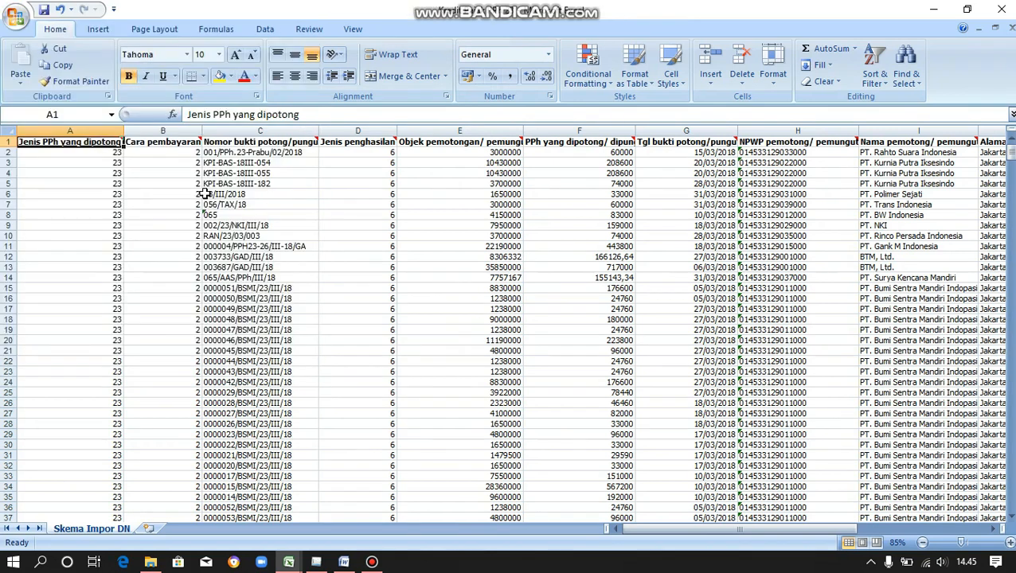
# Save the sheet as a CSV (Comma delimited) file named 'Kredit Pajak PPh 23'.
pyautogui.click(19, 26)
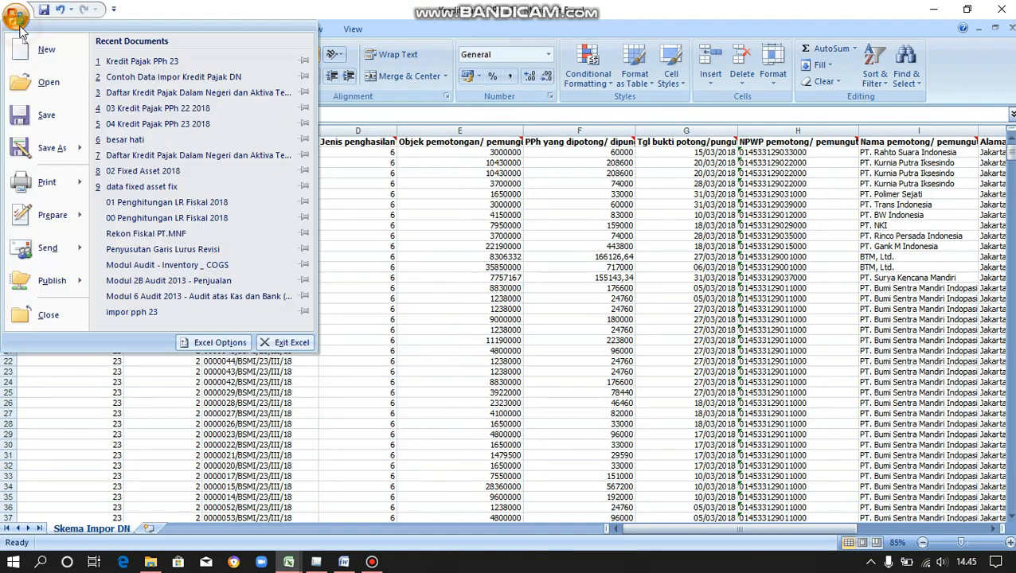
pyautogui.click(47, 149)
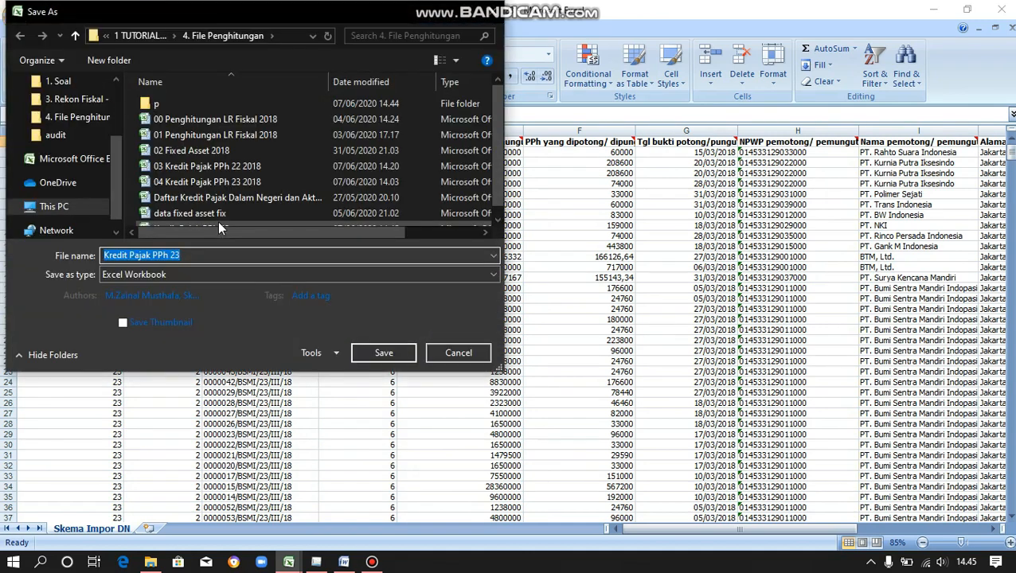
pyautogui.click(371, 274)
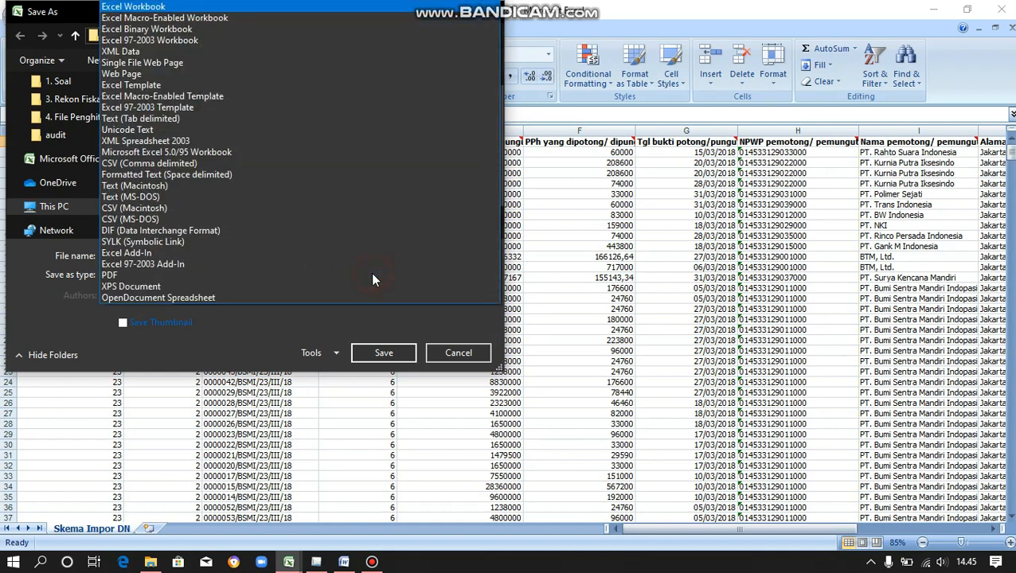
pyautogui.click(184, 163)
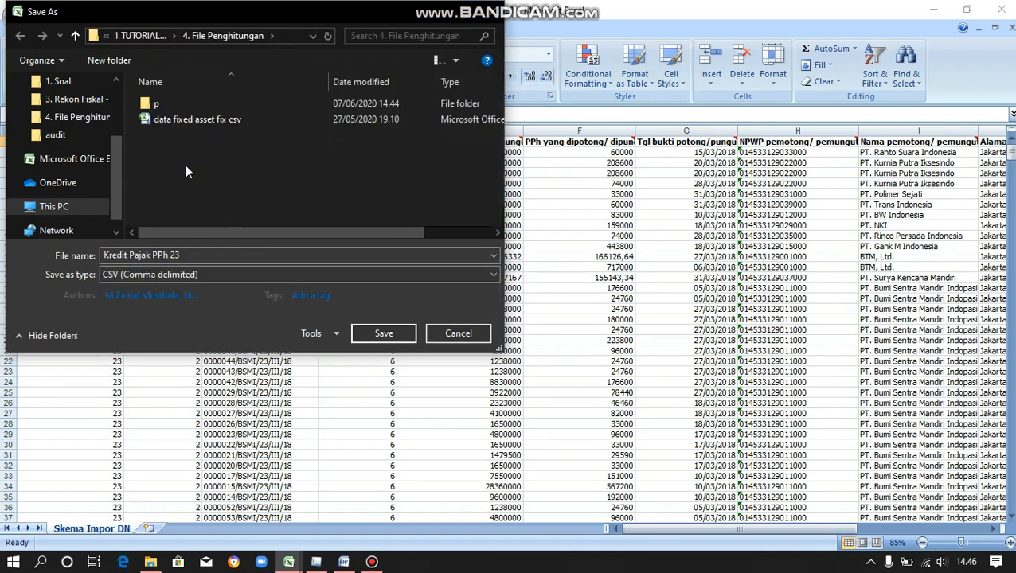
pyautogui.click(380, 335)
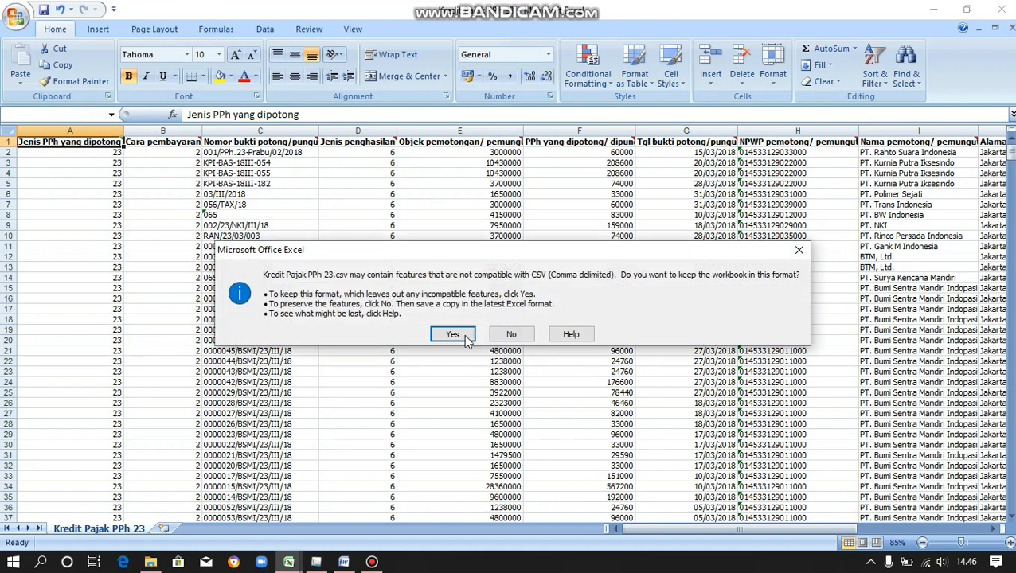
pyautogui.click(449, 334)
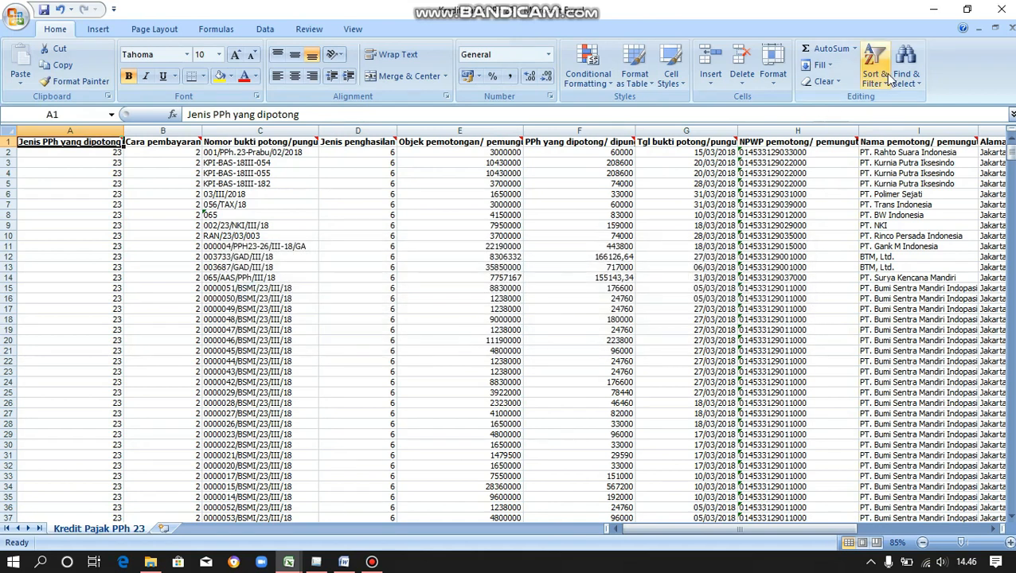
# Close the CSV file, saving changes and keeping the CSV format.
pyautogui.click(1003, 12)
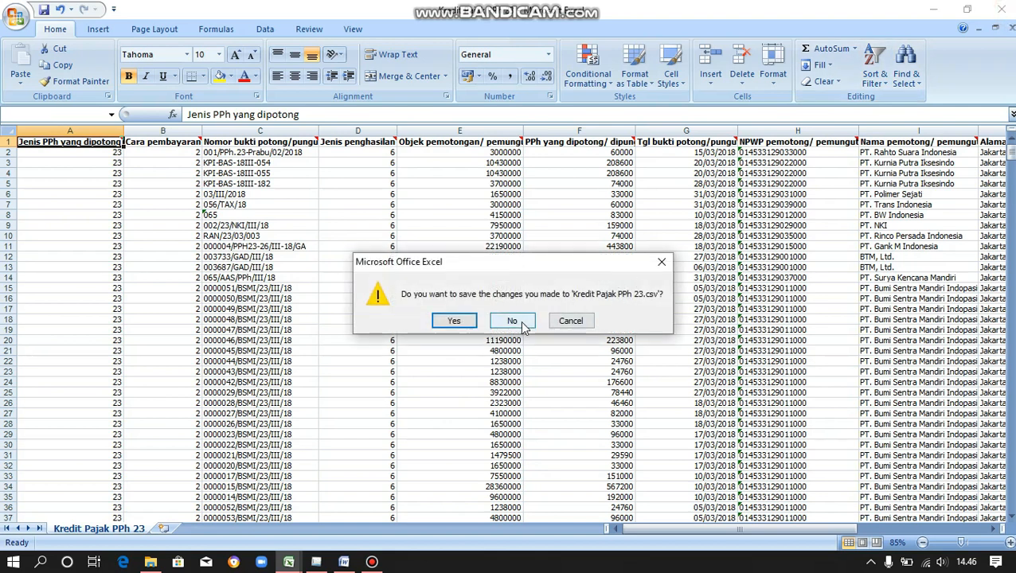
pyautogui.click(459, 324)
pyautogui.click(464, 333)
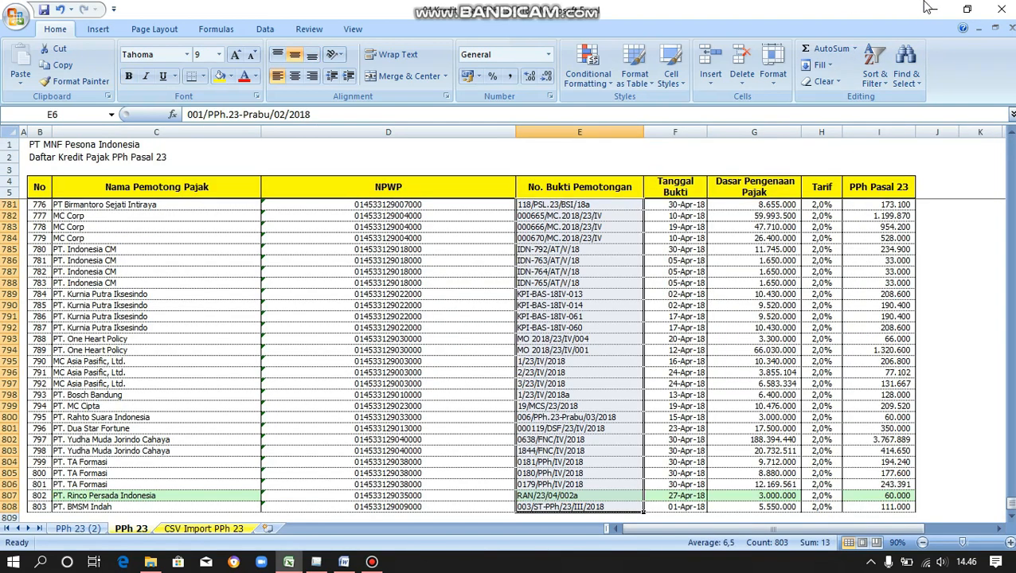
# In e-SPT, open Utility > Impor Data and set Tahun Pajak to 2018.
pyautogui.click(935, 8)
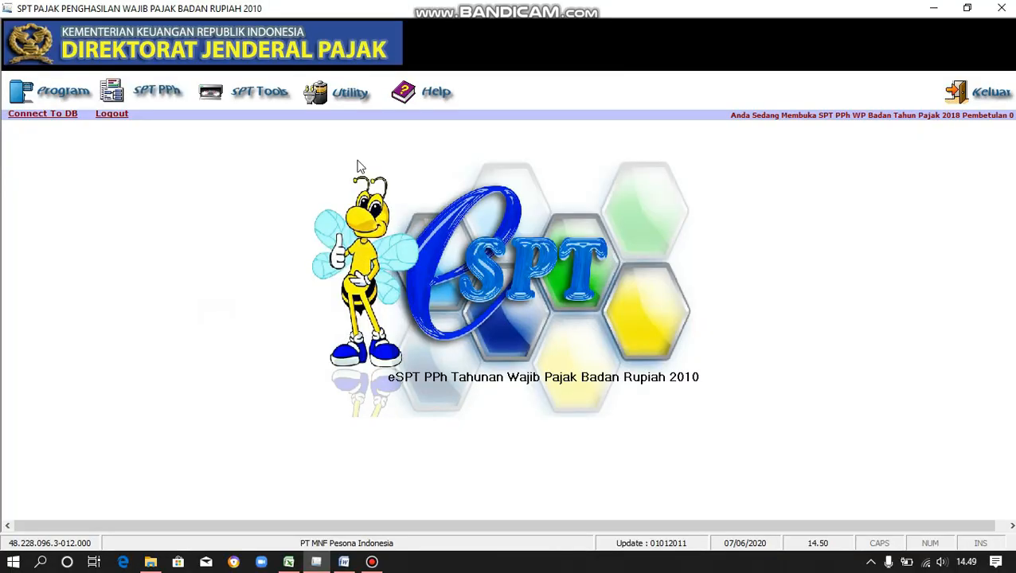
pyautogui.click(353, 100)
pyautogui.click(365, 133)
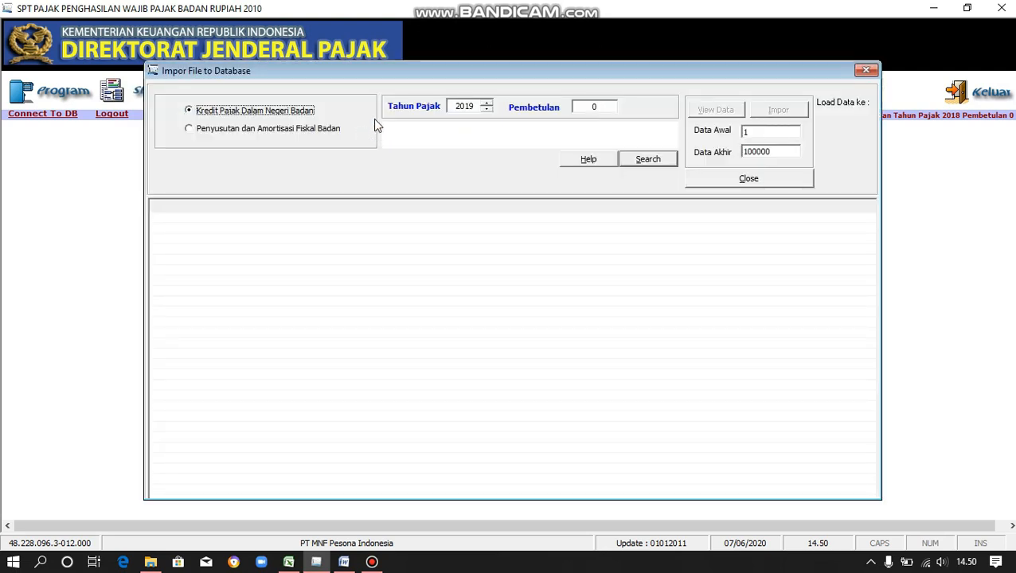
pyautogui.click(488, 109)
# Load Kredit Pajak PPh 23.csv and preview its 803 records.
pyautogui.click(663, 163)
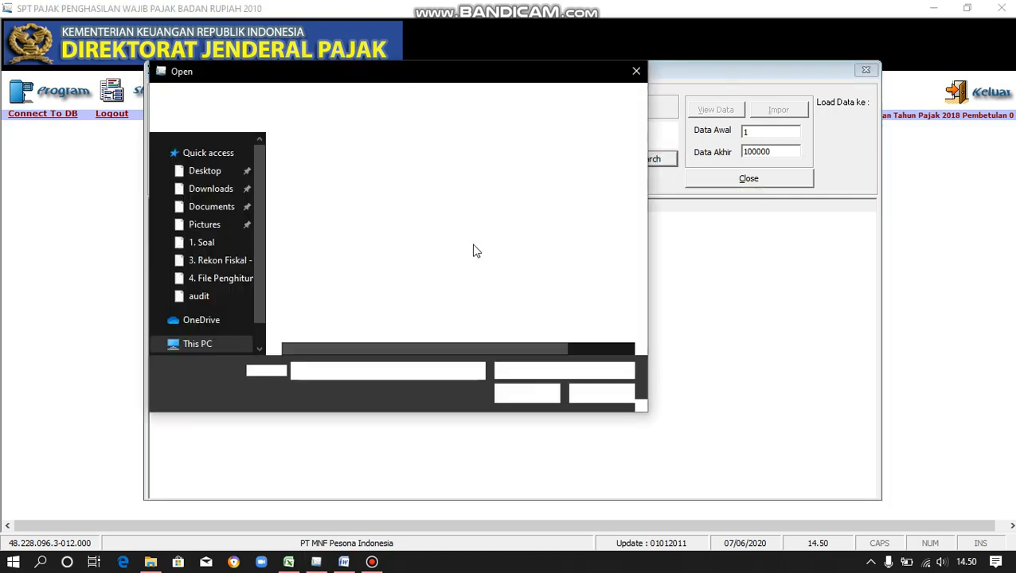
pyautogui.click(339, 194)
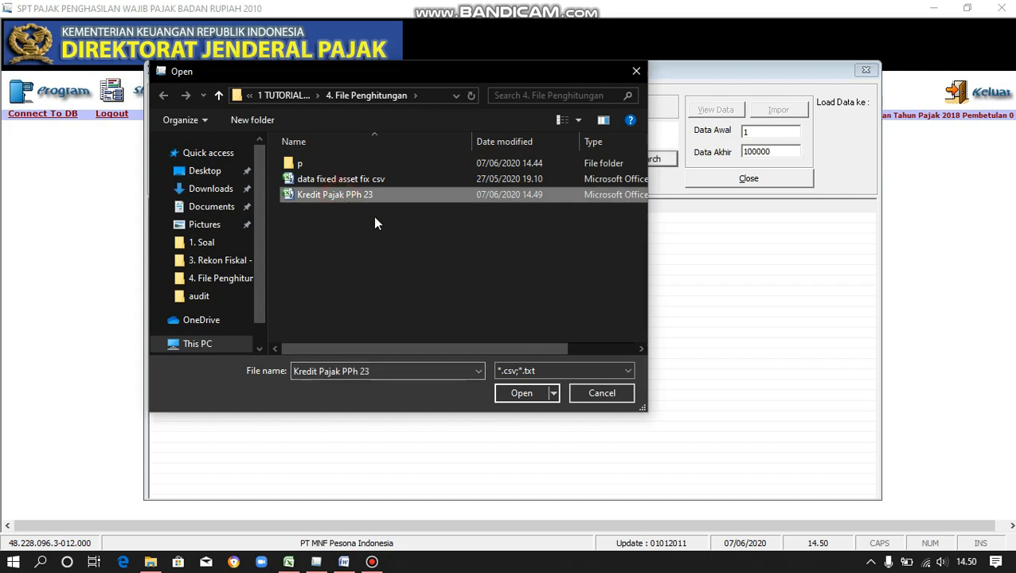
pyautogui.click(526, 394)
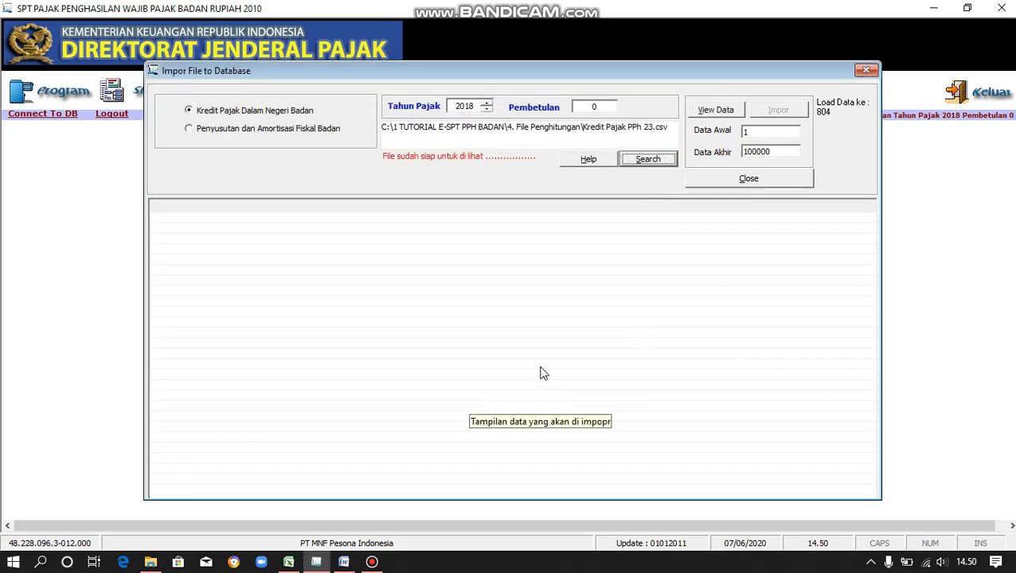
pyautogui.click(701, 109)
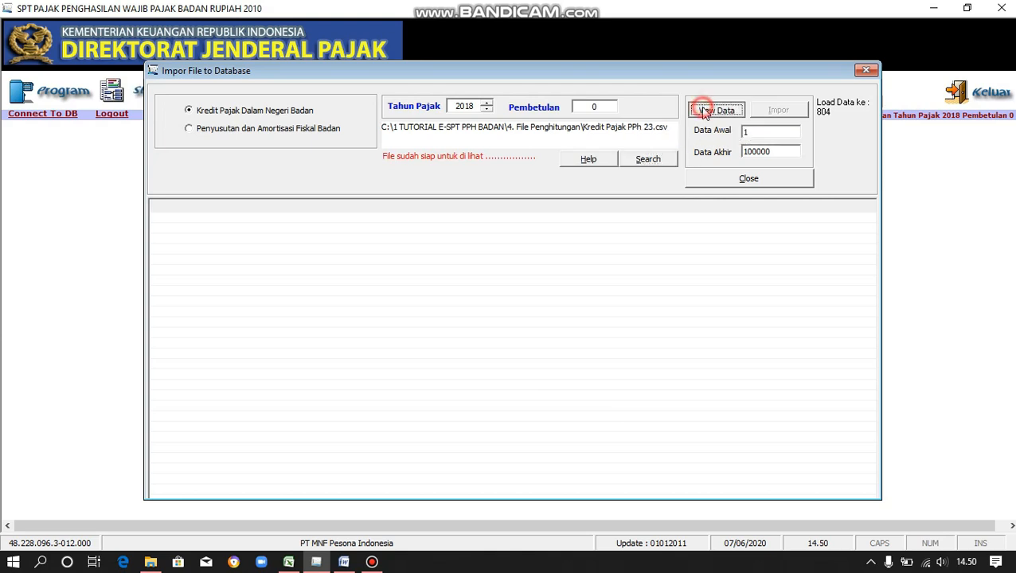
pyautogui.click(564, 324)
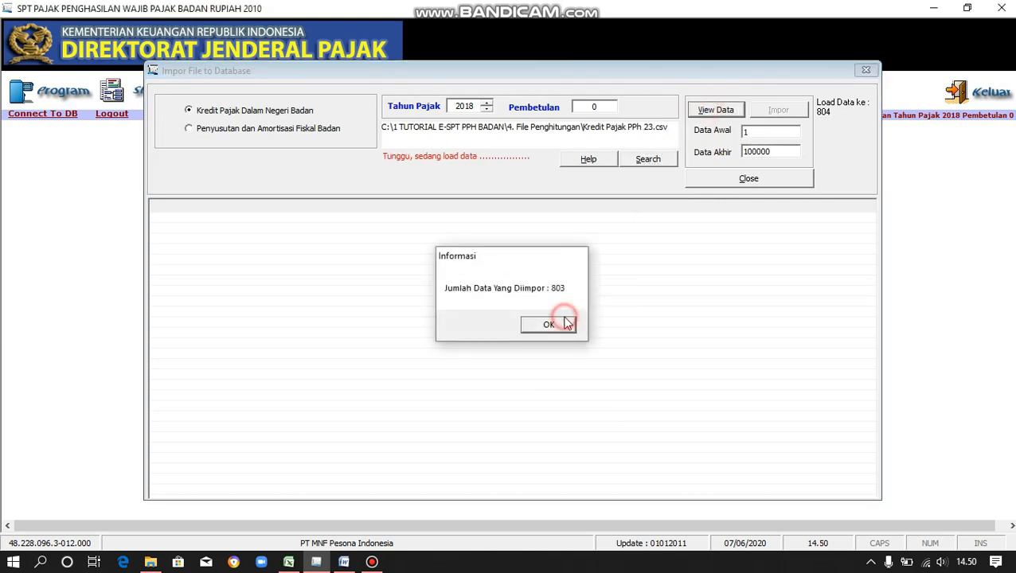
pyautogui.click(724, 109)
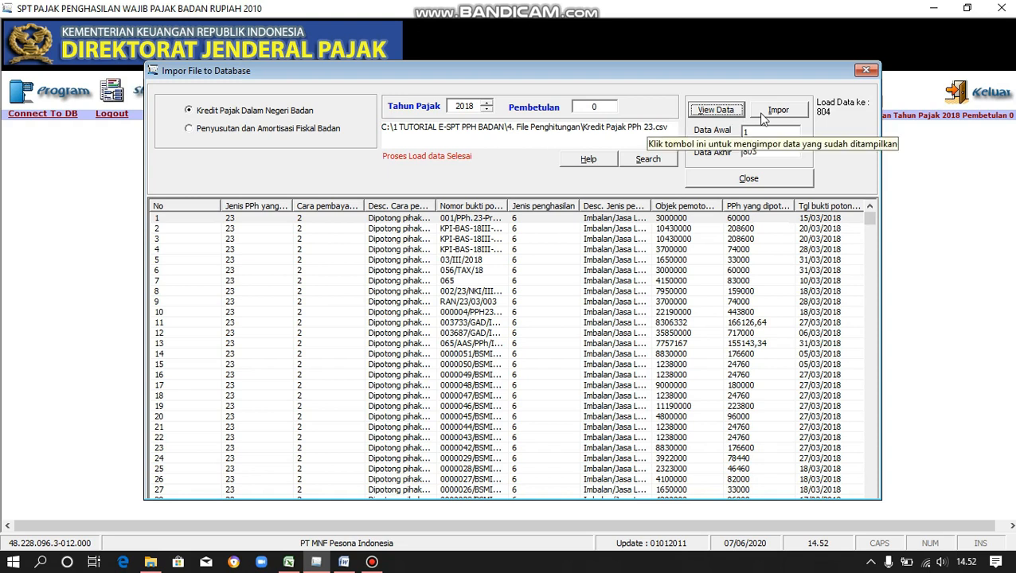
# Import the 803 previewed PPh 23 credit records and close the import window.
pyautogui.click(762, 113)
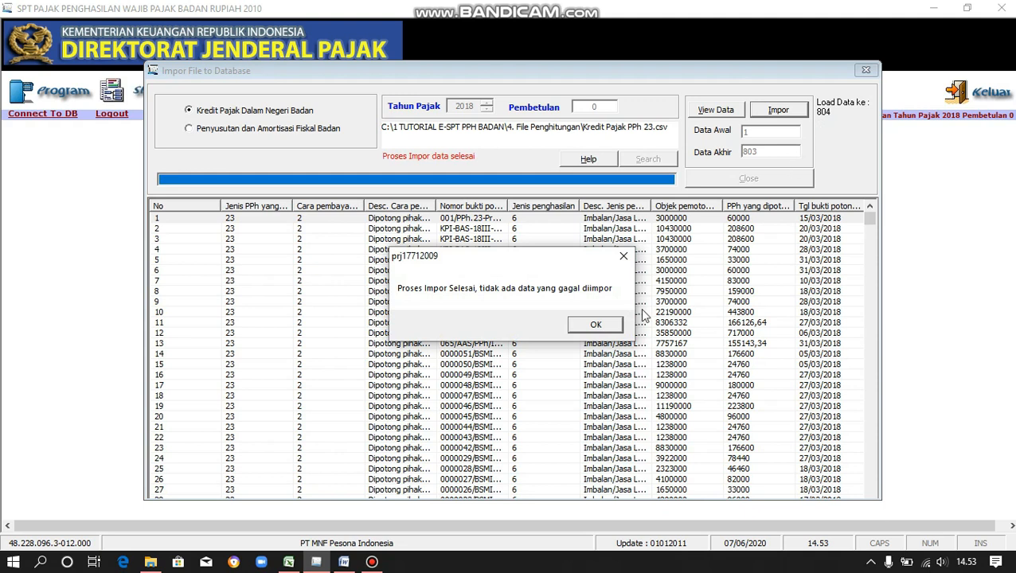
pyautogui.click(596, 324)
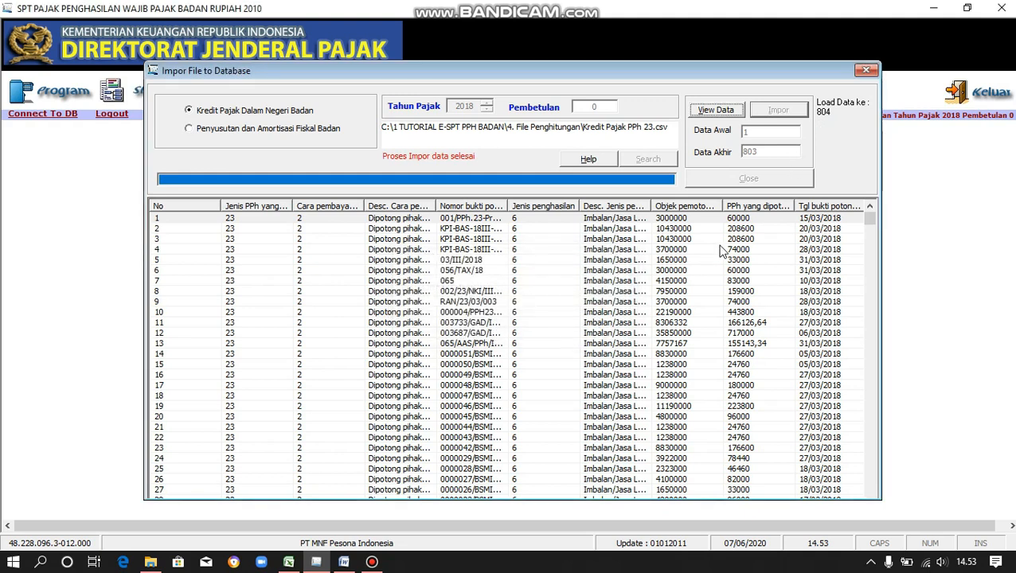
pyautogui.click(748, 178)
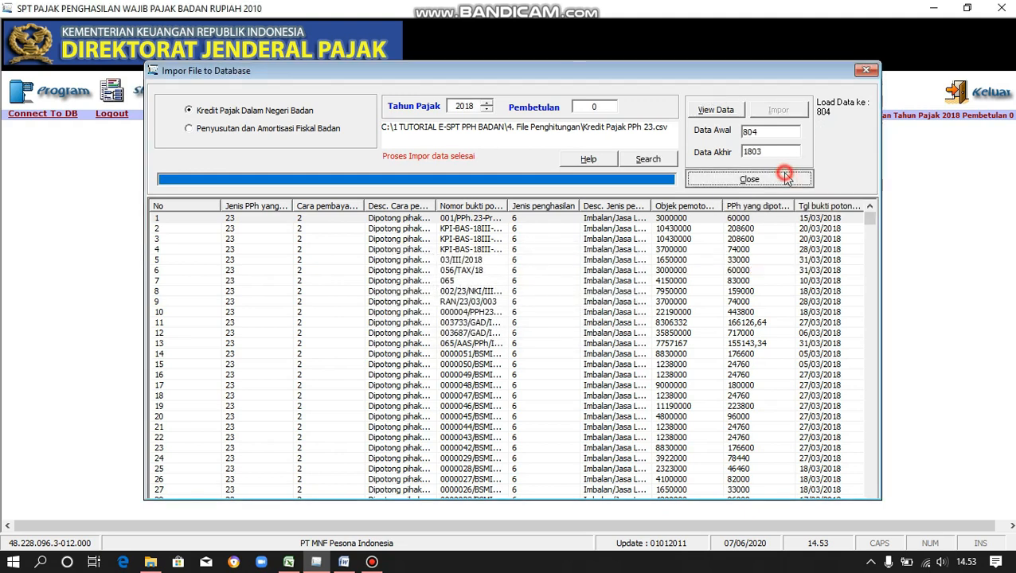
# Open Formulir 1771-III Kredit Pajak Dalam Negeri and search to list all imported credits.
pyautogui.click(155, 99)
pyautogui.moveTo(199, 135)
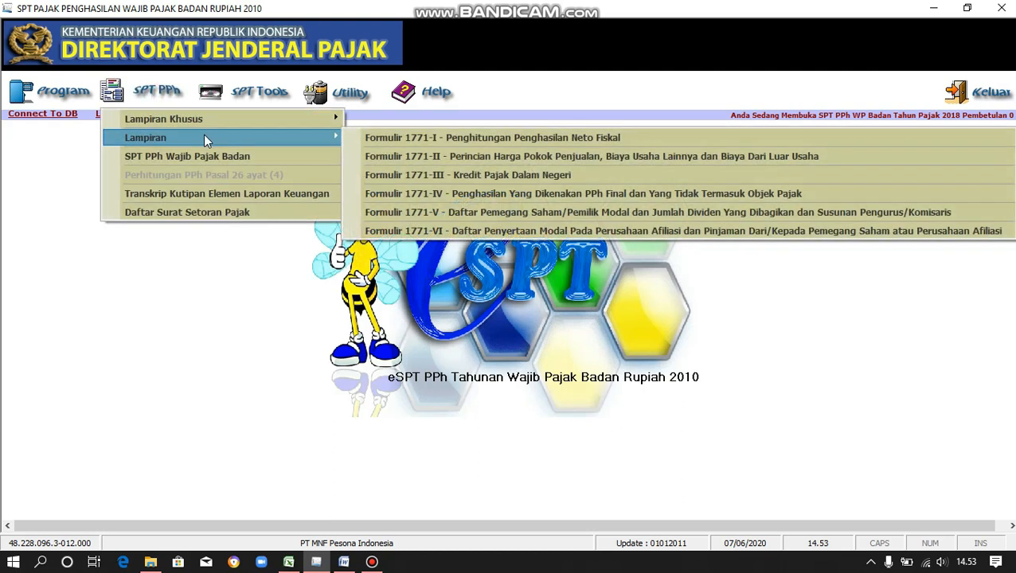
pyautogui.click(416, 175)
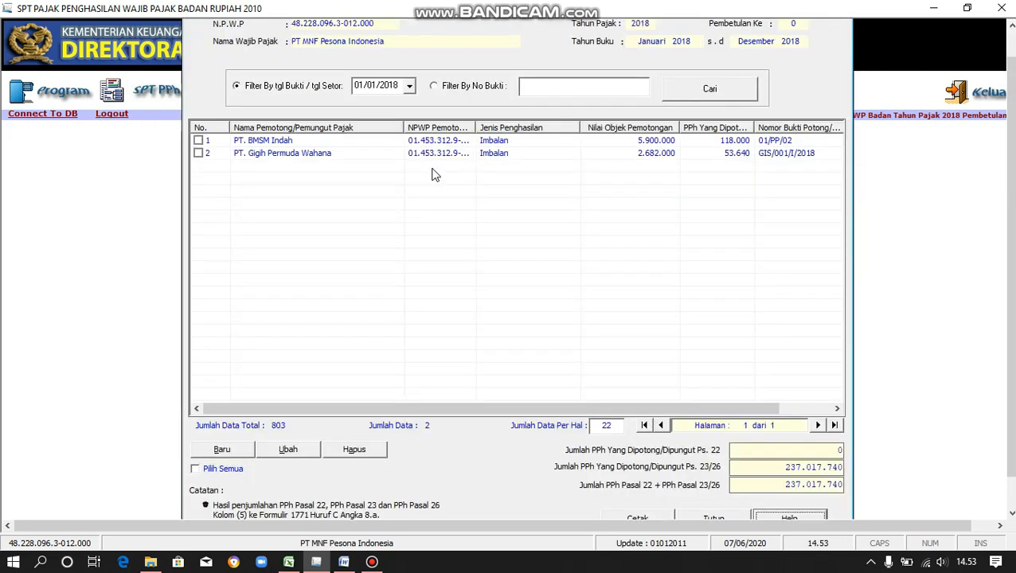
pyautogui.click(535, 90)
pyautogui.click(706, 91)
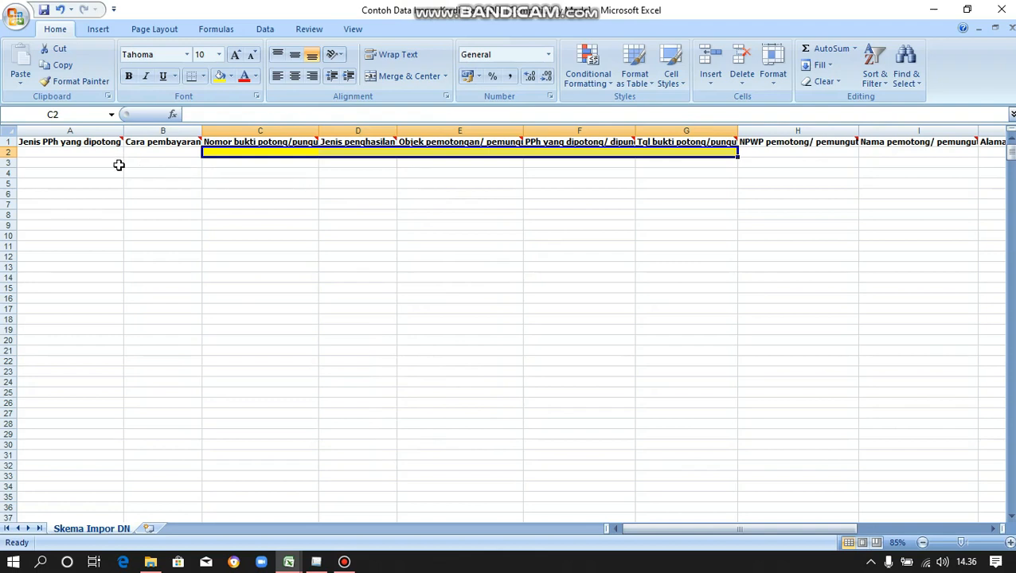
# Scroll the template sheet sideways, then switch to the 03 Kredit Pajak PPh 22 2018 workbook.
pyautogui.click(991, 529)
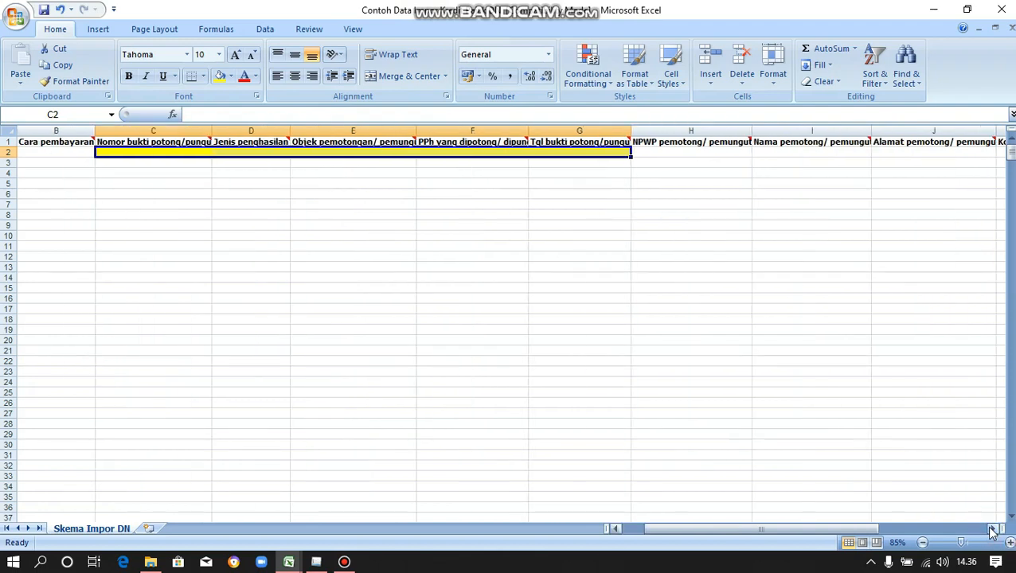
pyautogui.click(991, 528)
pyautogui.click(991, 531)
pyautogui.click(990, 529)
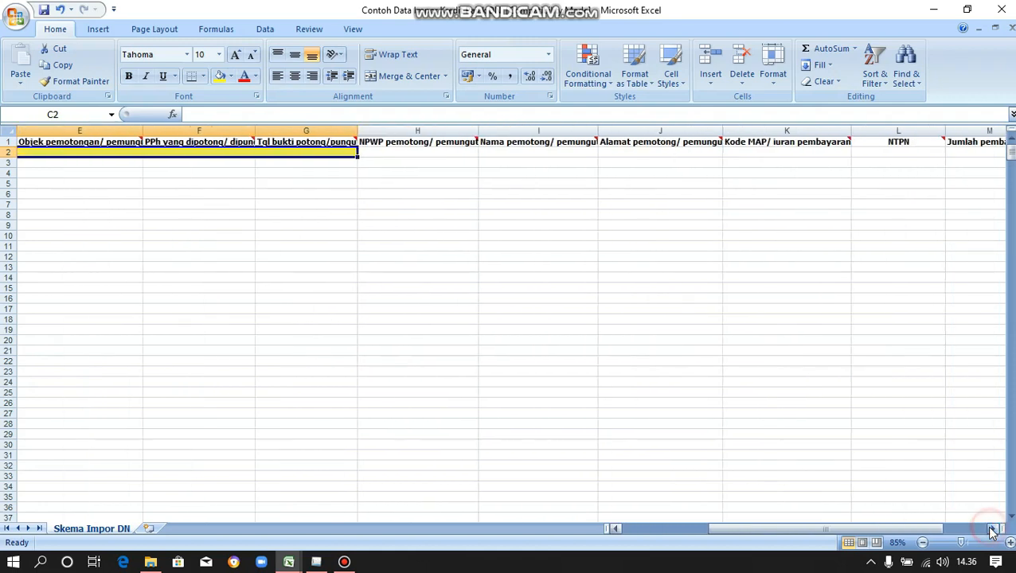
pyautogui.click(991, 529)
pyautogui.moveTo(878, 532); pyautogui.dragTo(714, 541)
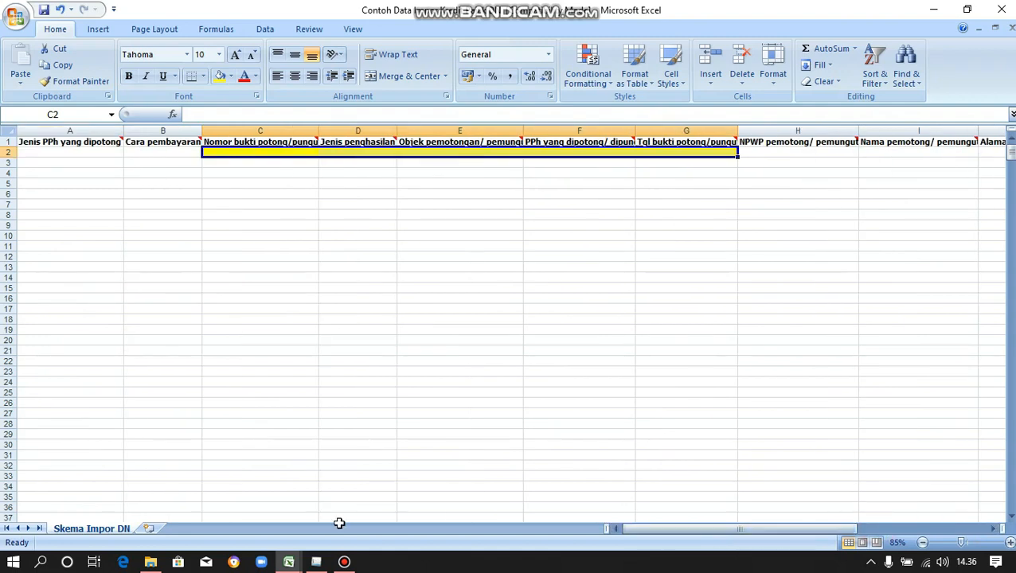
pyautogui.moveTo(294, 563)
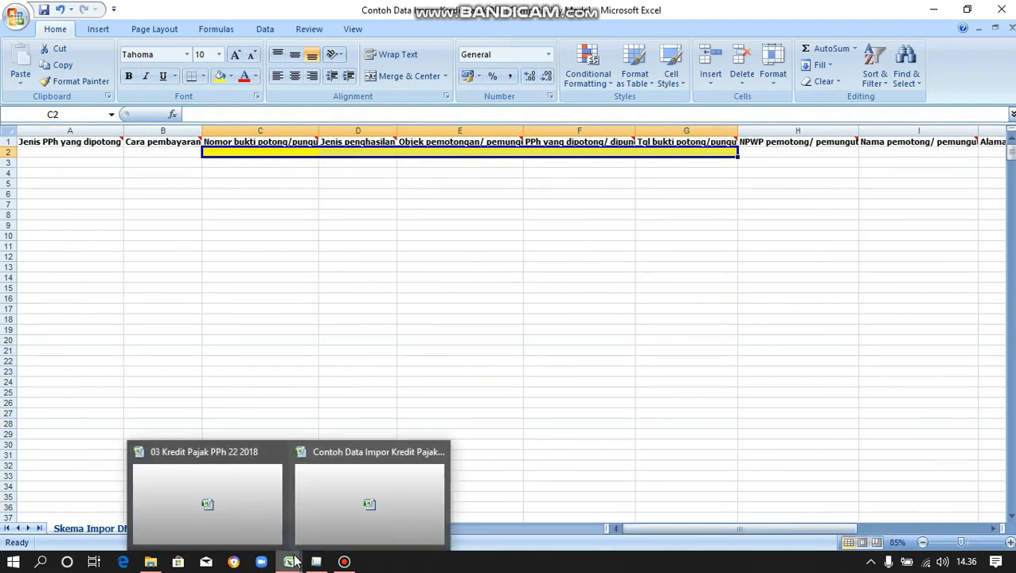
pyautogui.click(255, 504)
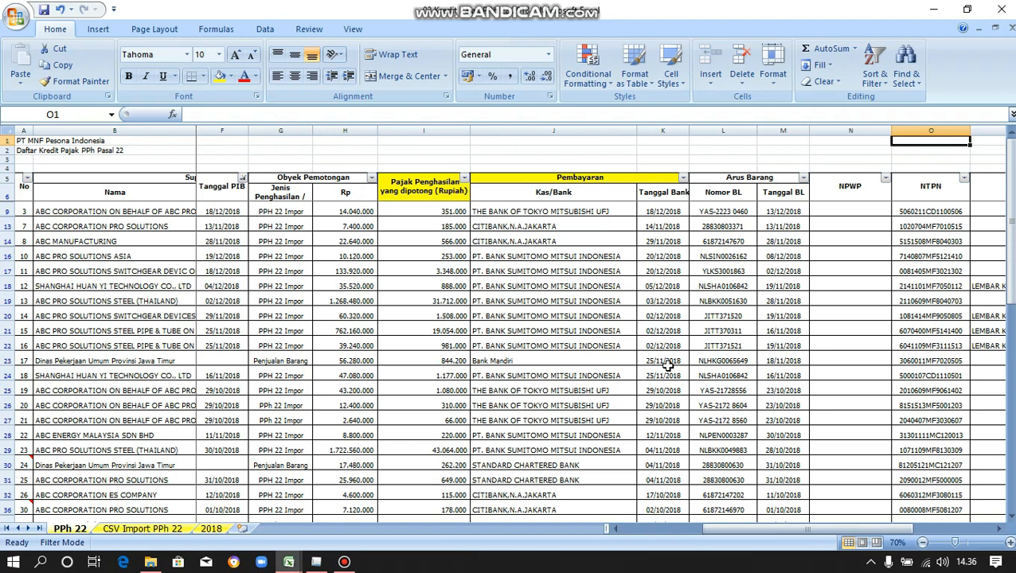
# Scroll across the PPh 22 sheet, inspecting column G and cell H16 (10.120.000).
pyautogui.click(729, 527)
pyautogui.moveTo(727, 525); pyautogui.dragTo(625, 526)
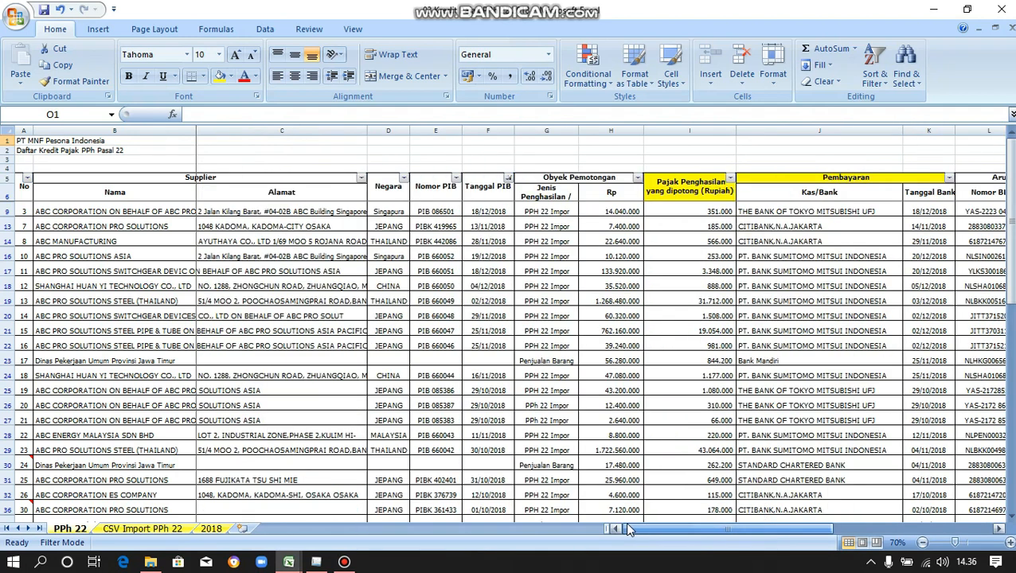
pyautogui.click(543, 129)
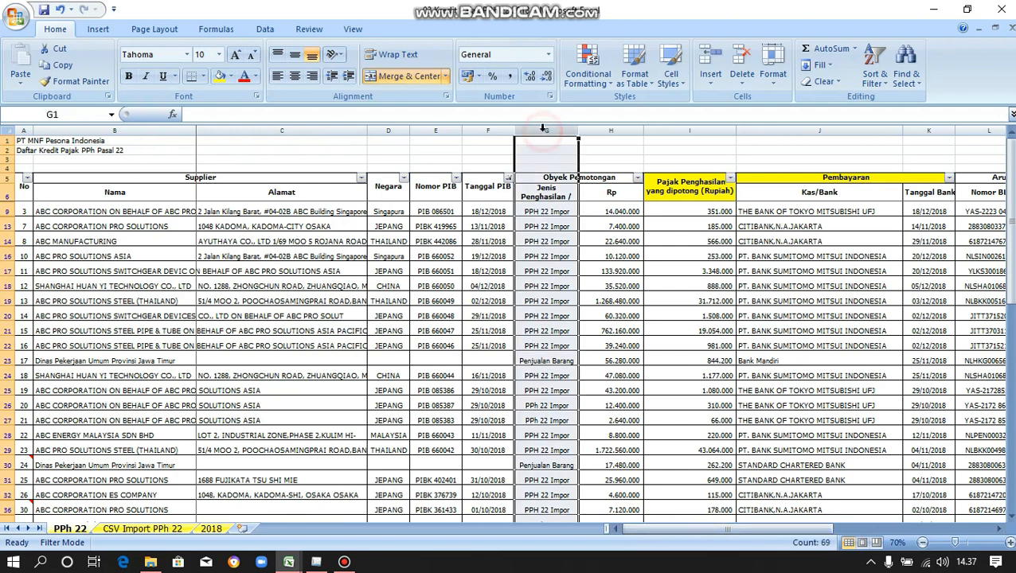
pyautogui.click(593, 254)
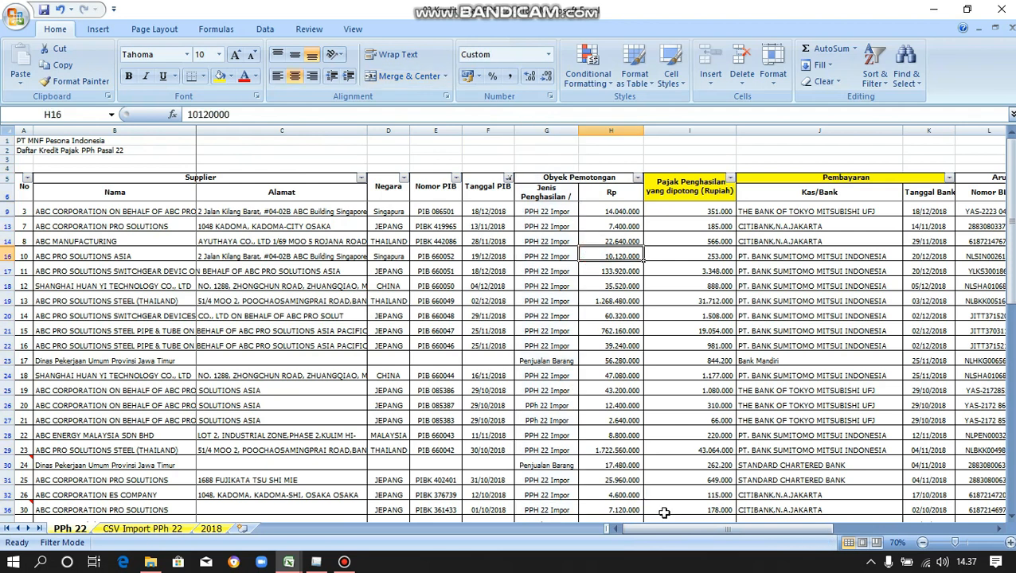
pyautogui.moveTo(673, 530); pyautogui.dragTo(701, 540)
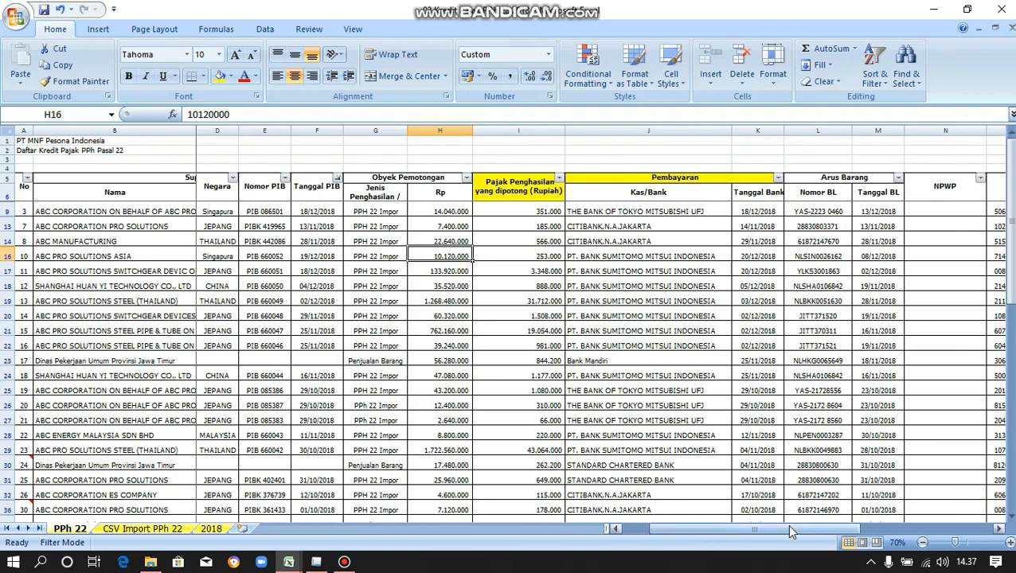
pyautogui.moveTo(791, 532); pyautogui.dragTo(911, 536)
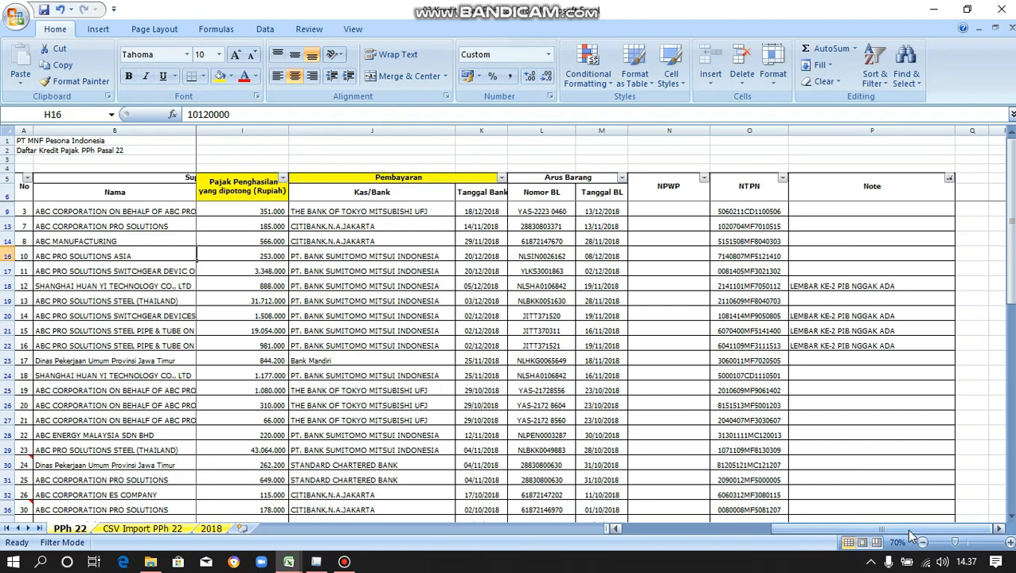
pyautogui.click(880, 529)
pyautogui.moveTo(881, 530); pyautogui.dragTo(657, 513)
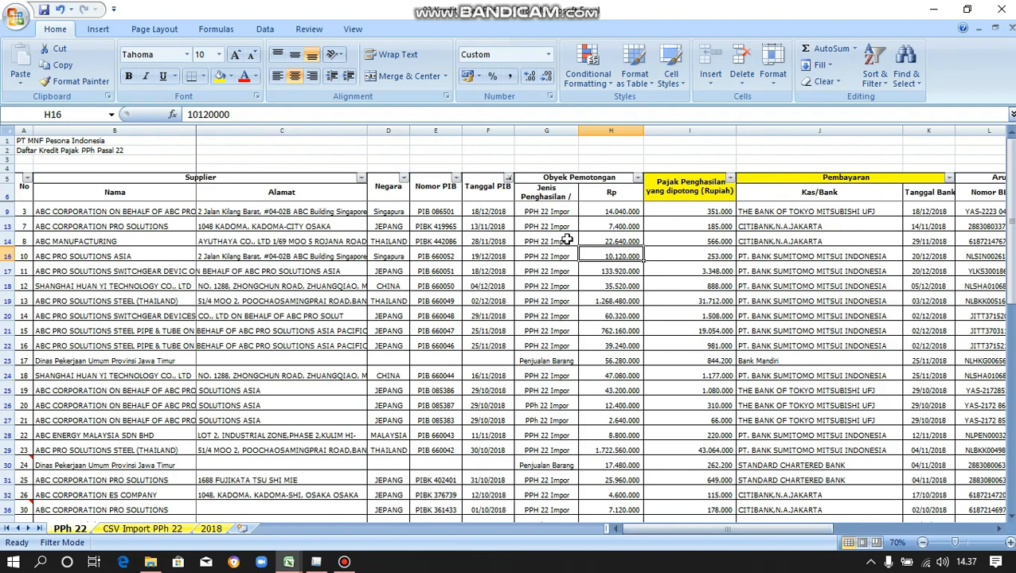
# Filter the Tanggal PIB column to exclude 2017 dates.
pyautogui.click(508, 179)
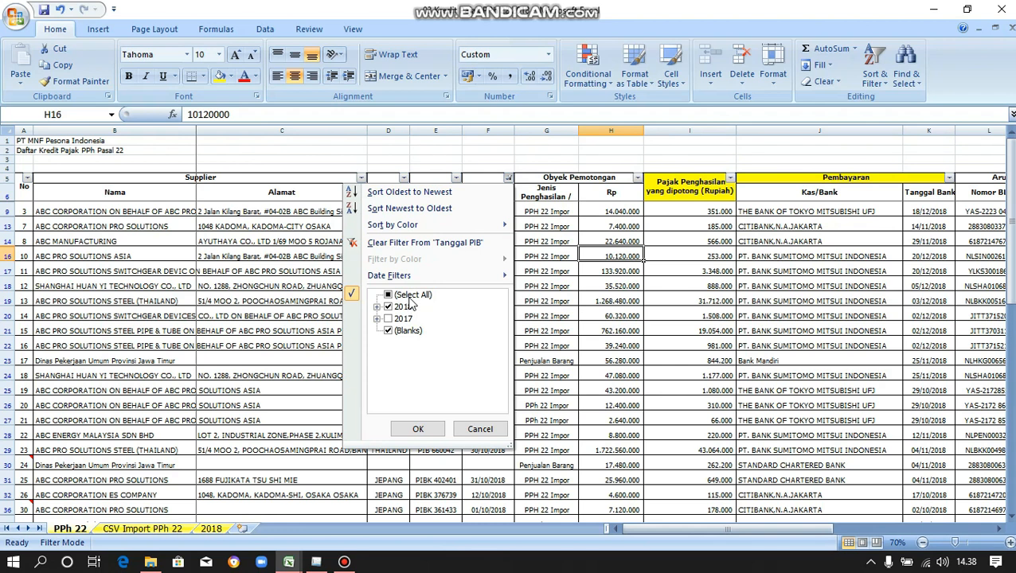
pyautogui.click(405, 320)
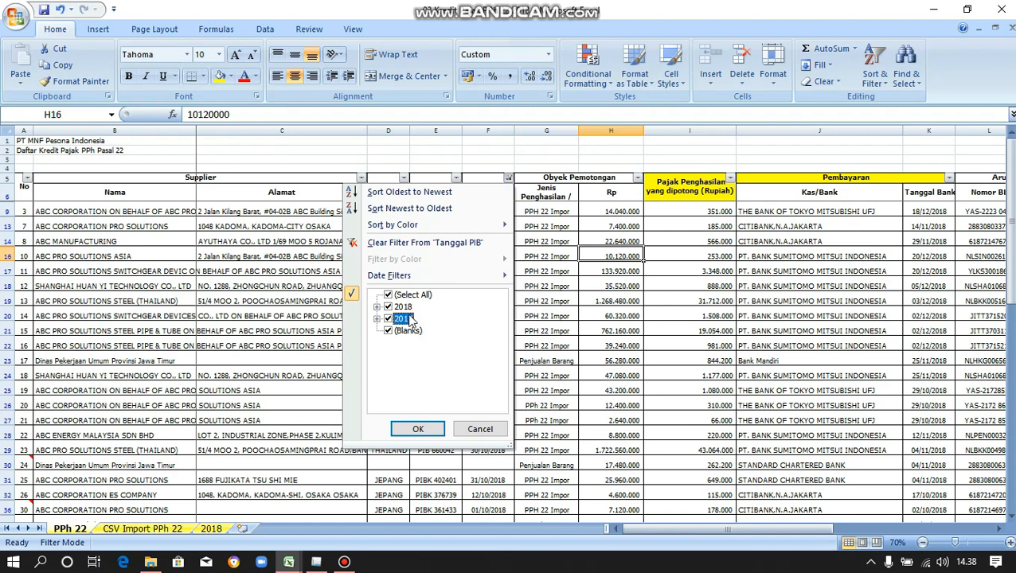
pyautogui.click(410, 319)
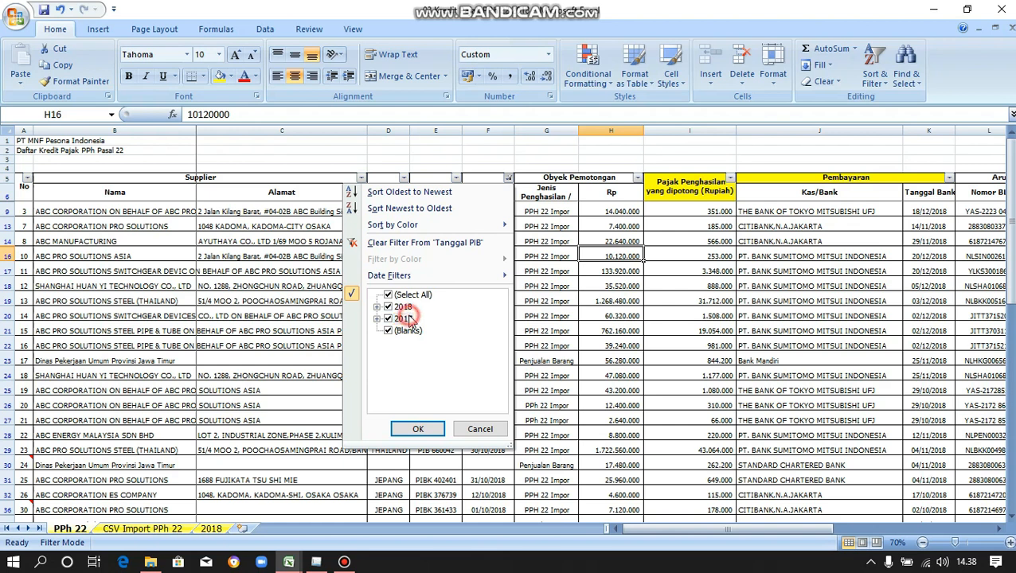
pyautogui.click(429, 437)
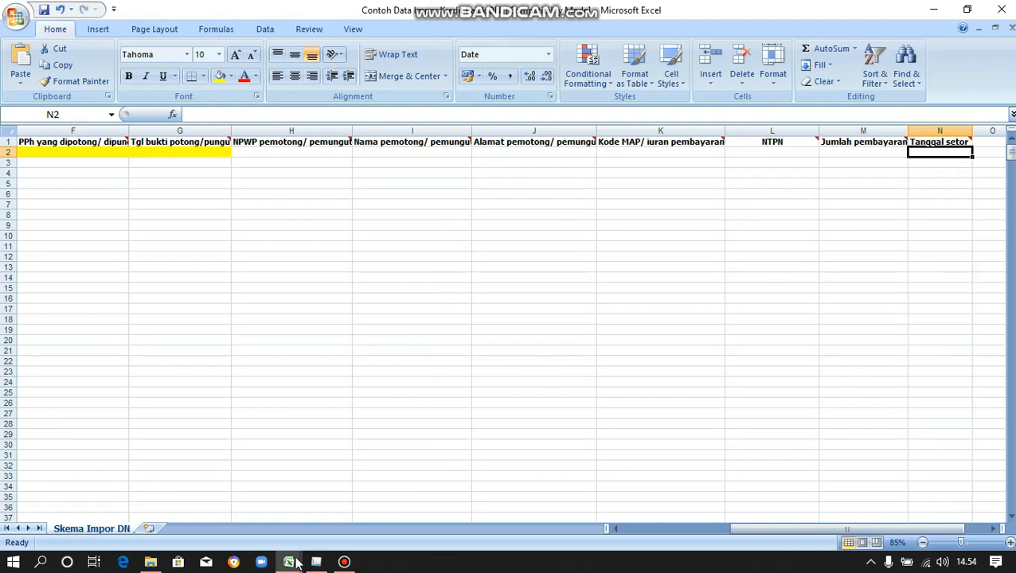
# Copy the Tanggal Bank dates from K9 down to the last row of the PPh 22 sheet.
pyautogui.moveTo(289, 563)
pyautogui.click(237, 513)
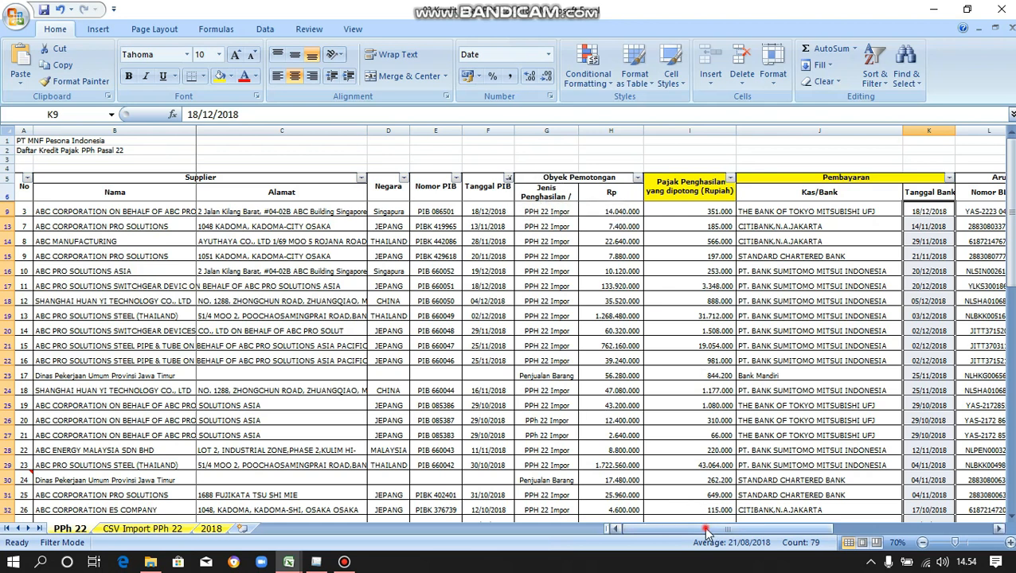
pyautogui.moveTo(705, 532); pyautogui.dragTo(760, 532)
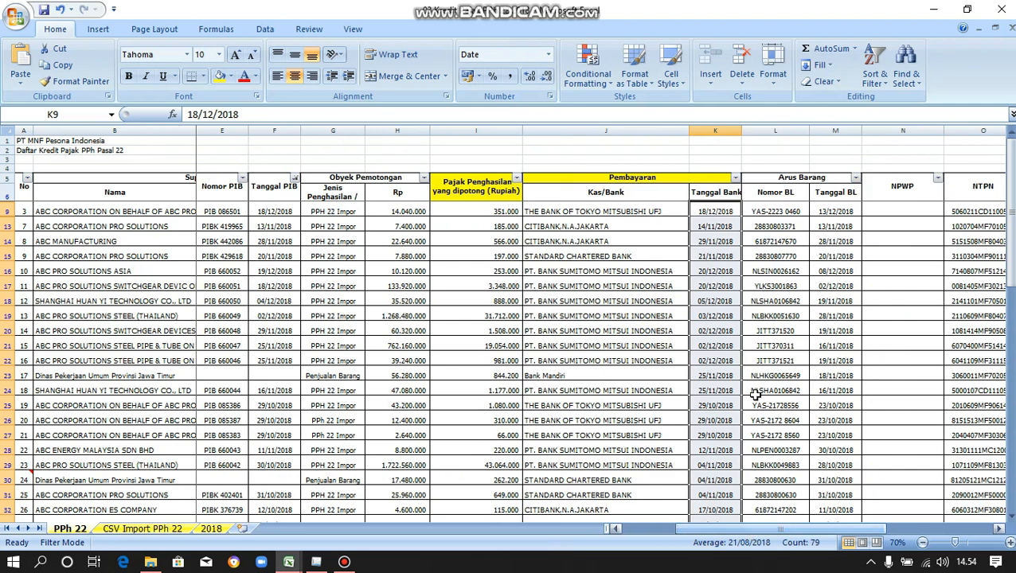
pyautogui.click(717, 210)
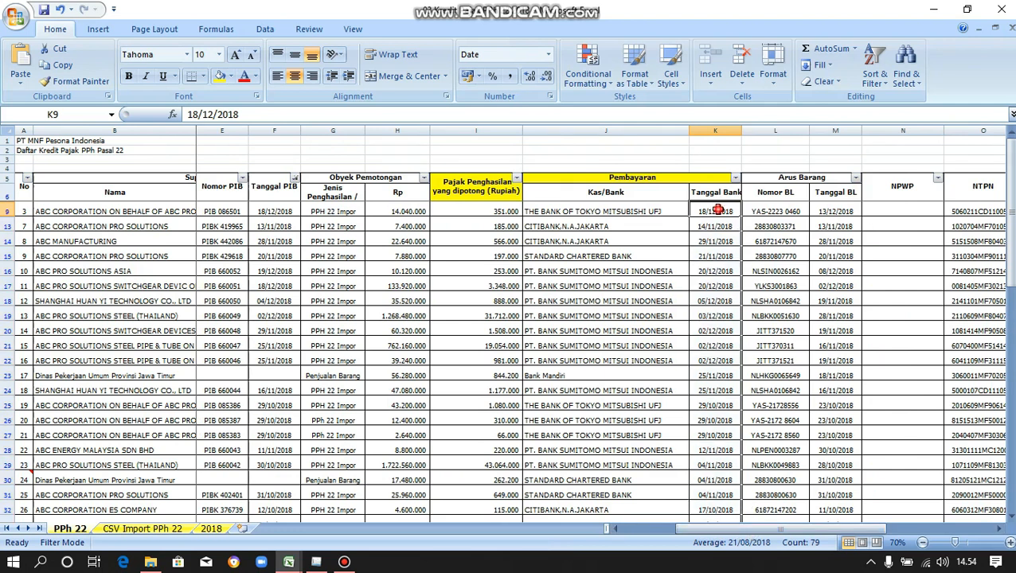
pyautogui.hotkey('ctrl', 'shift', 'Down')
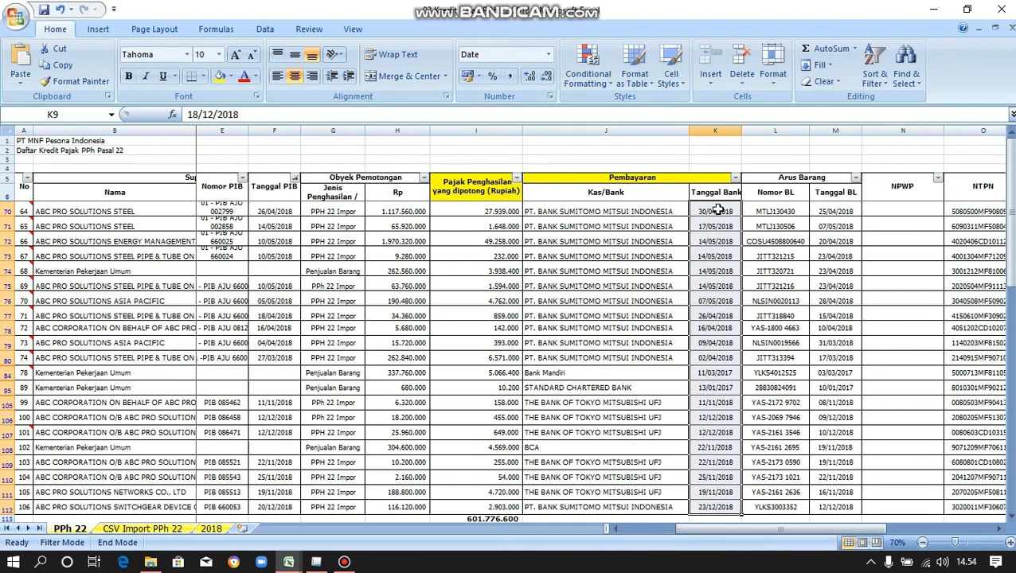
pyautogui.rightClick(719, 210)
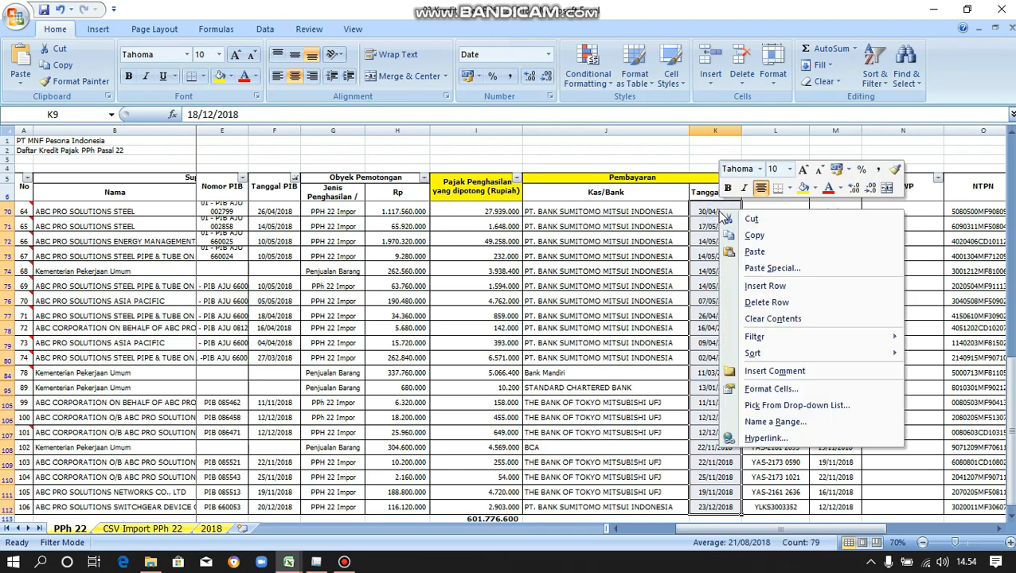
pyautogui.click(754, 235)
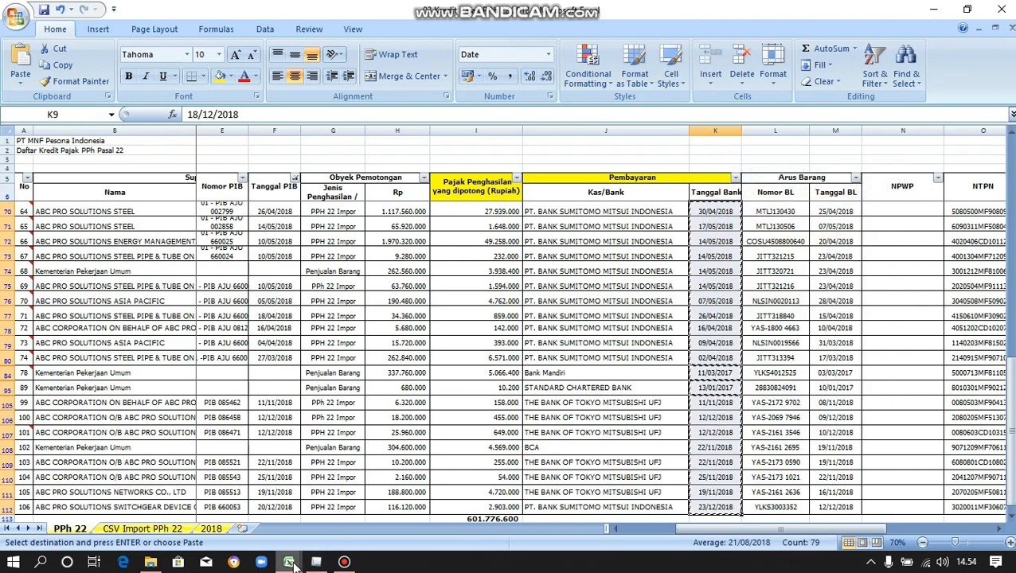
# Paste the dates as values into the template's Tanggal setor column starting at N2.
pyautogui.moveTo(288, 562)
pyautogui.click(344, 525)
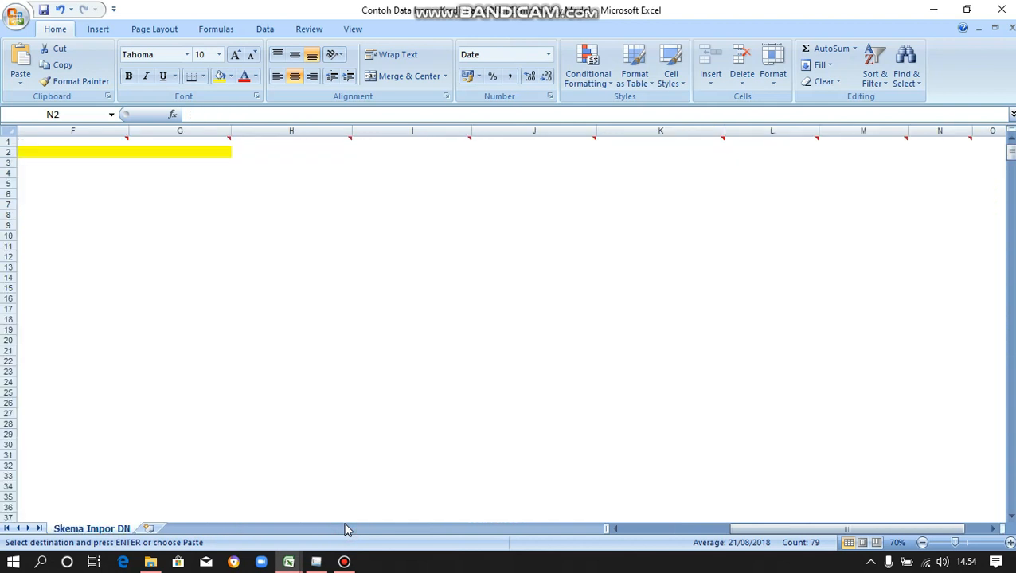
pyautogui.click(942, 154)
pyautogui.rightClick(942, 153)
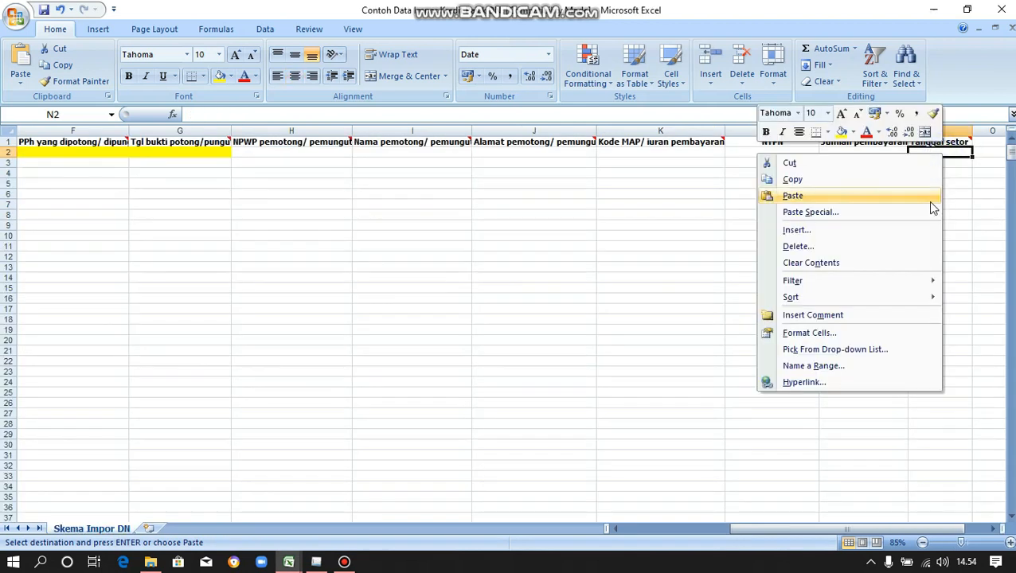
pyautogui.click(924, 211)
pyautogui.click(788, 156)
pyautogui.click(921, 310)
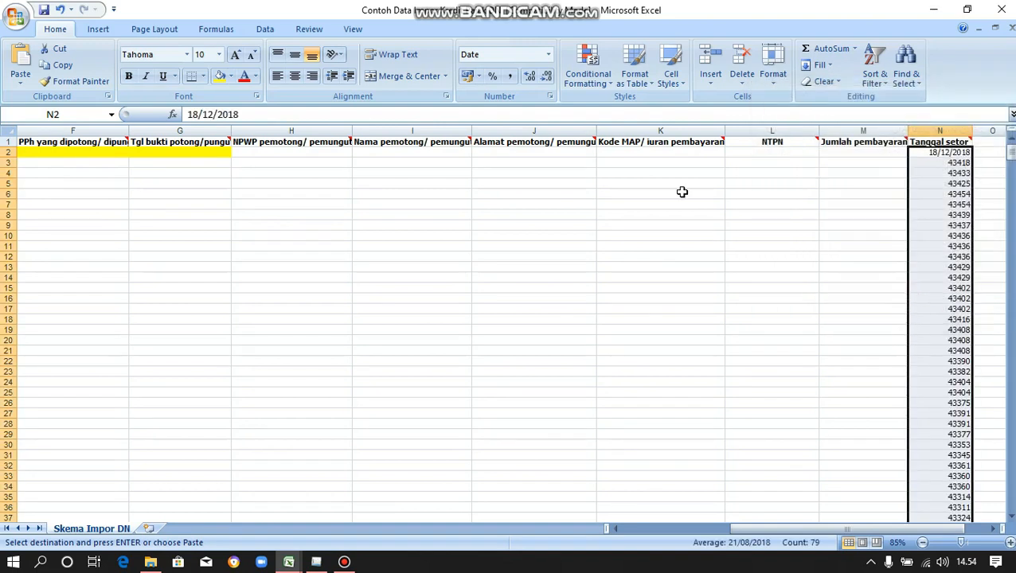
# Format the pasted Tanggal setor values in column N, from N3 down, as dates like 14/11/2018.
pyautogui.click(548, 54)
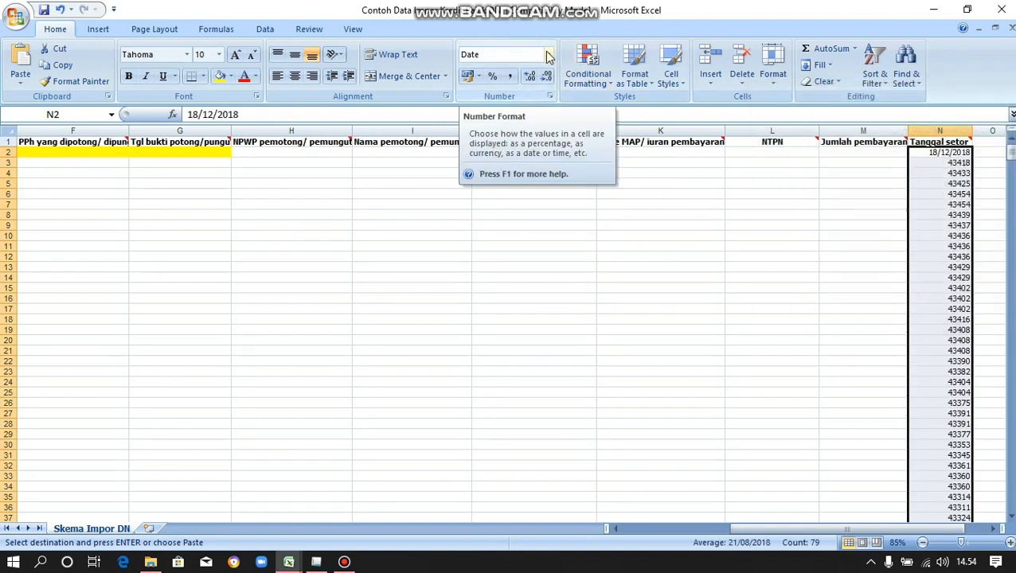
pyautogui.click(939, 163)
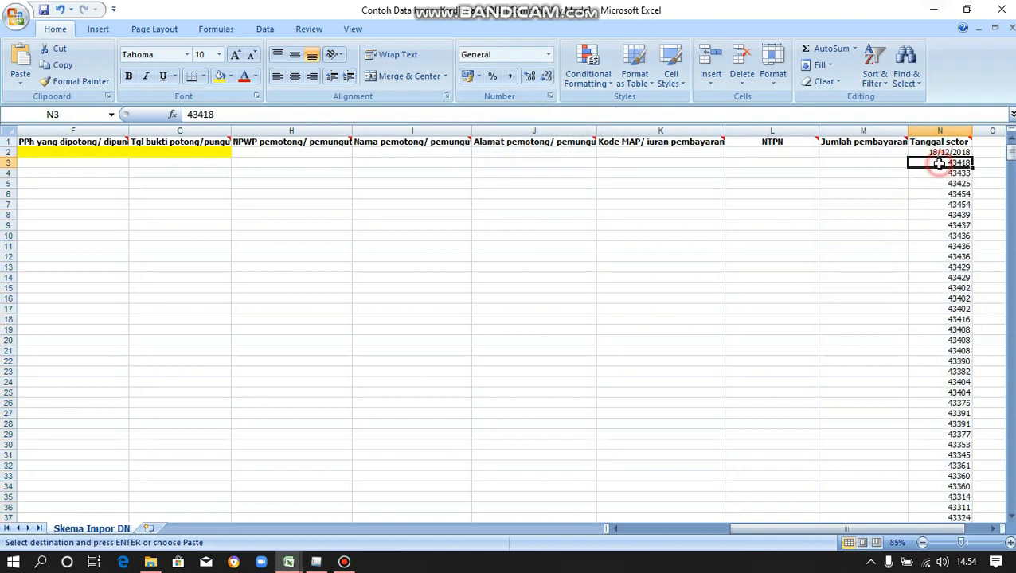
pyautogui.hotkey('ctrl', 'shift', 'Down')
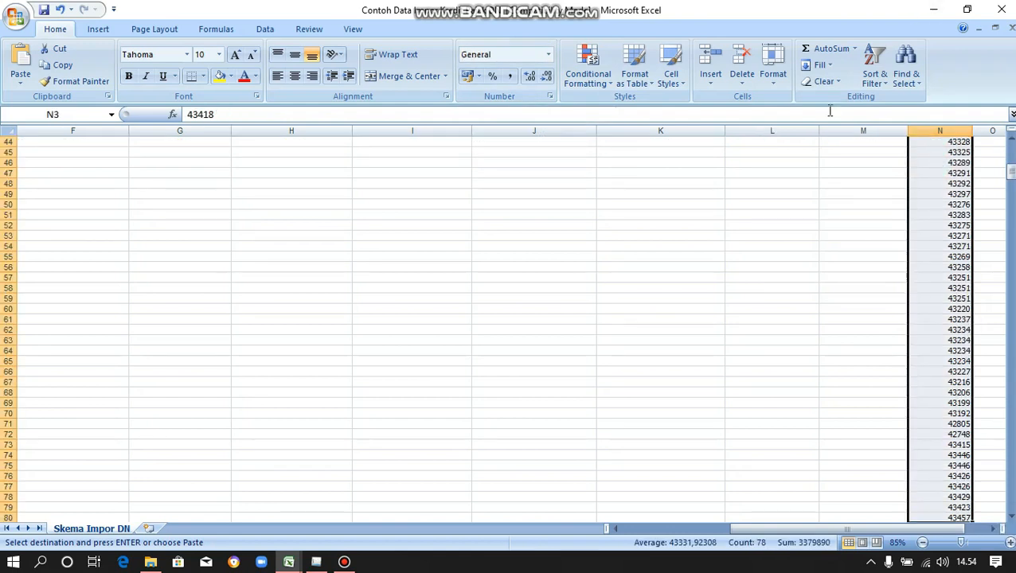
pyautogui.click(547, 55)
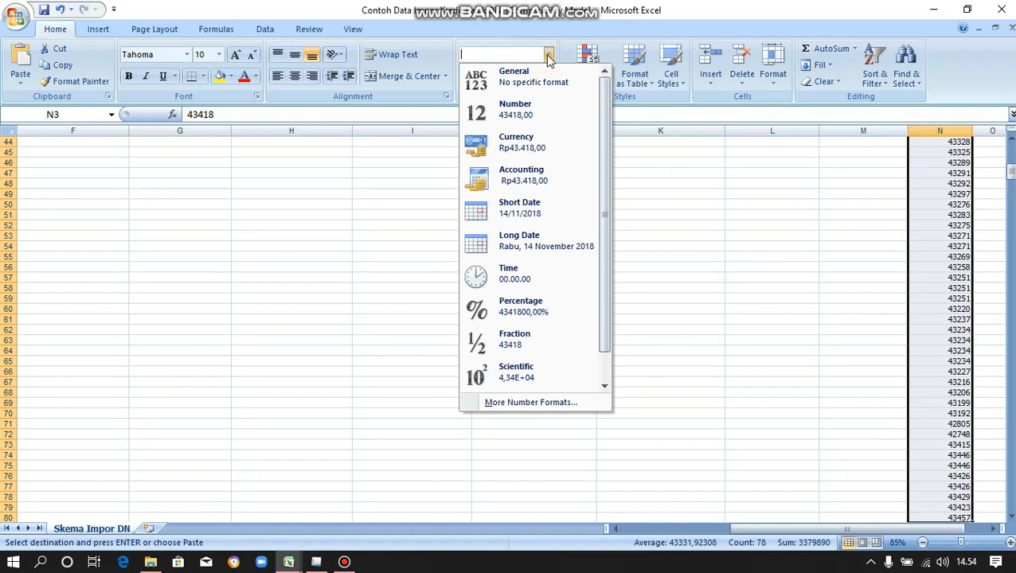
pyautogui.click(533, 402)
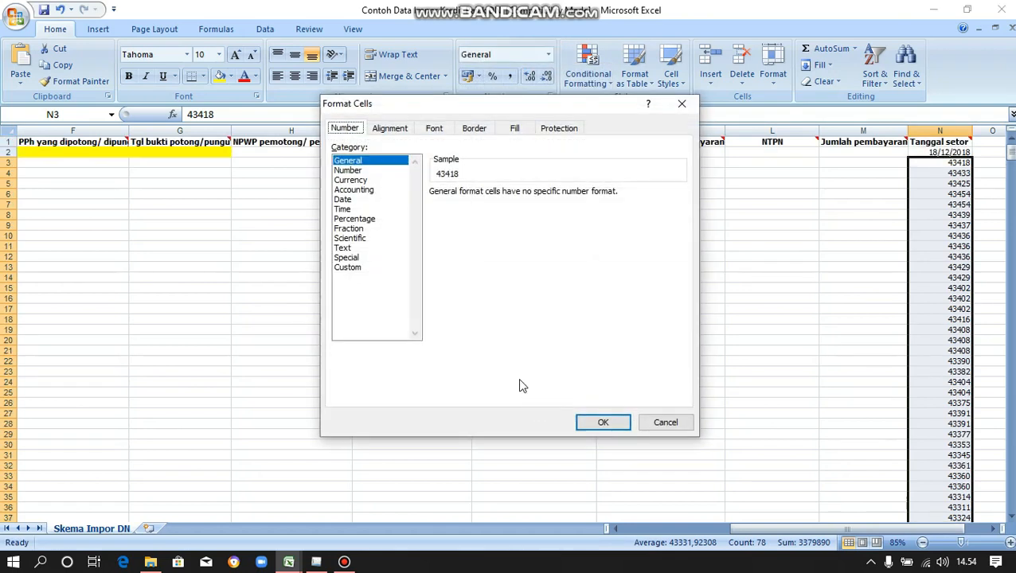
pyautogui.click(336, 199)
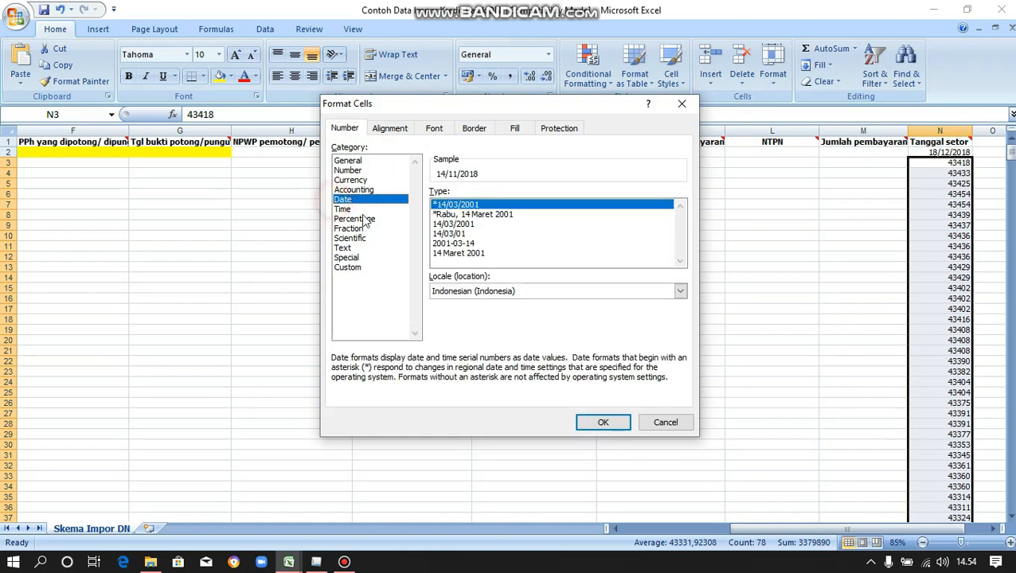
pyautogui.click(597, 421)
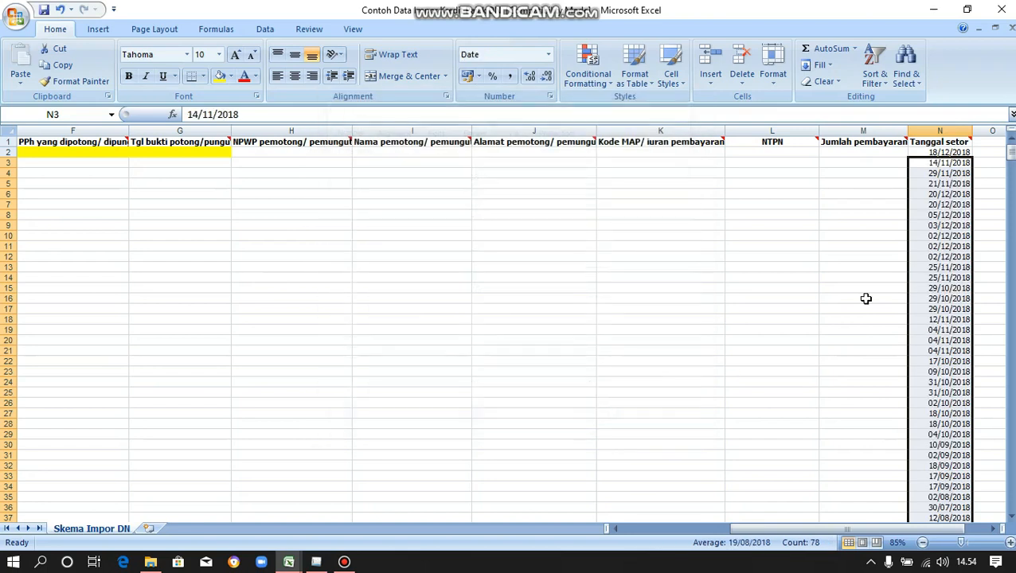
pyautogui.click(868, 152)
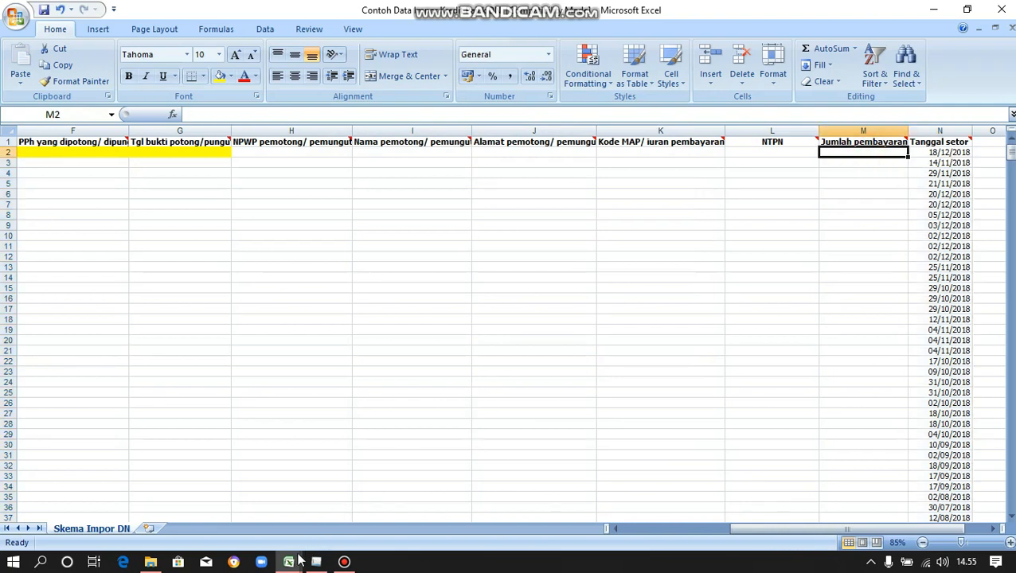
# Copy the withheld tax amounts I9:I112 from the 03 Kredit Pajak PPh 22 workbook.
pyautogui.moveTo(289, 563)
pyautogui.click(255, 524)
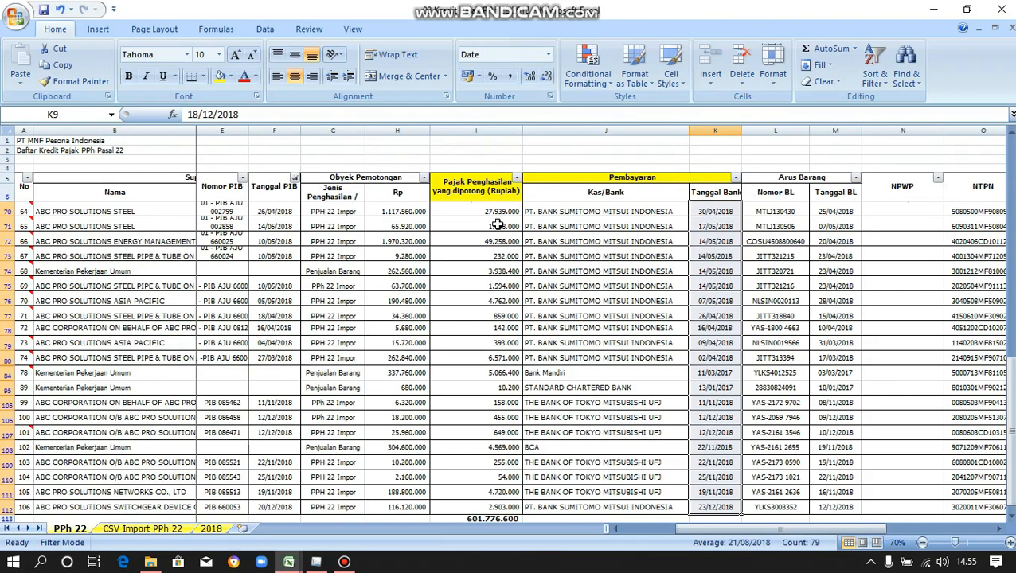
pyautogui.scroll(15, 493, 209)
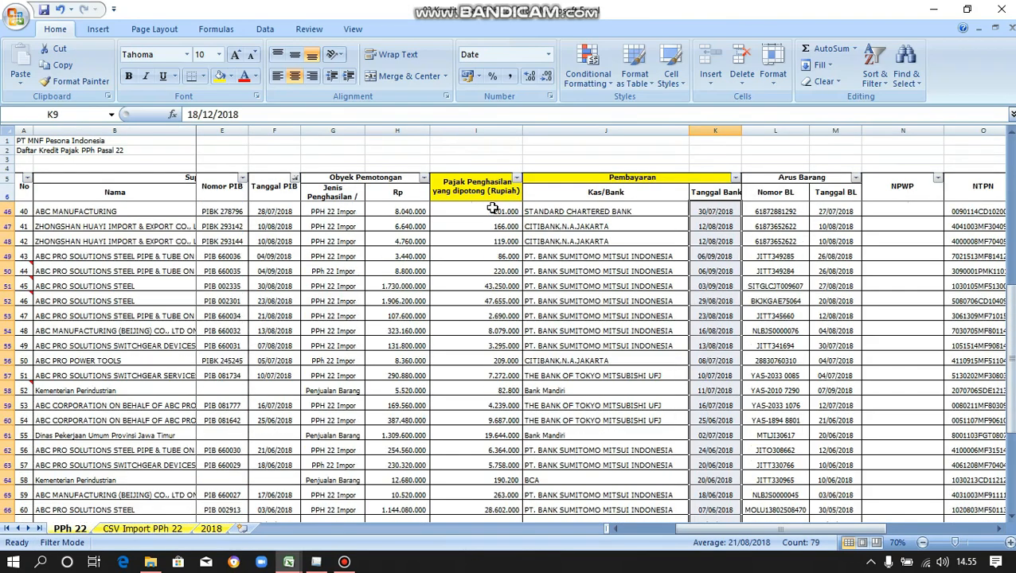
pyautogui.scroll(4, 493, 208)
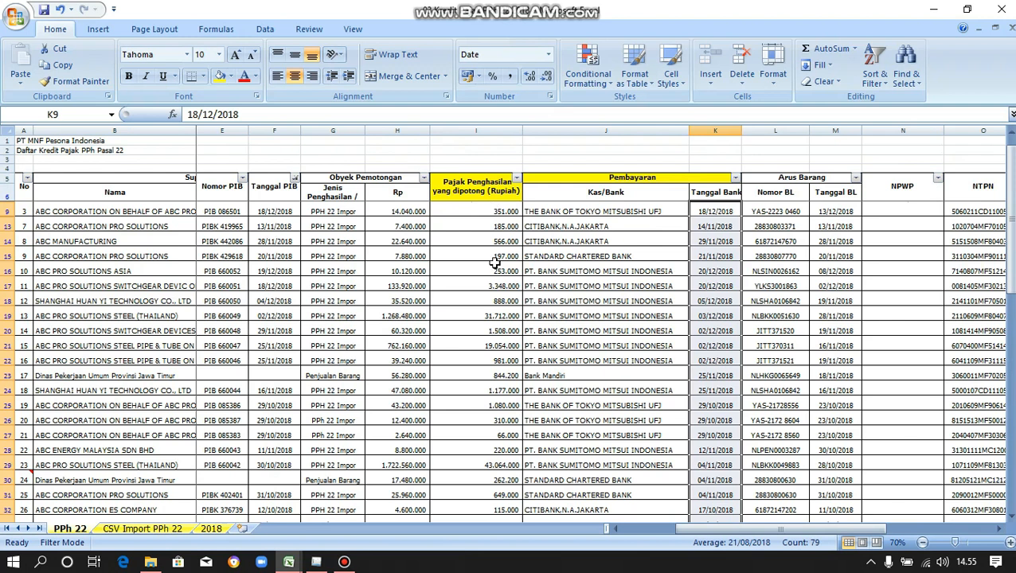
pyautogui.scroll(-1, 496, 287)
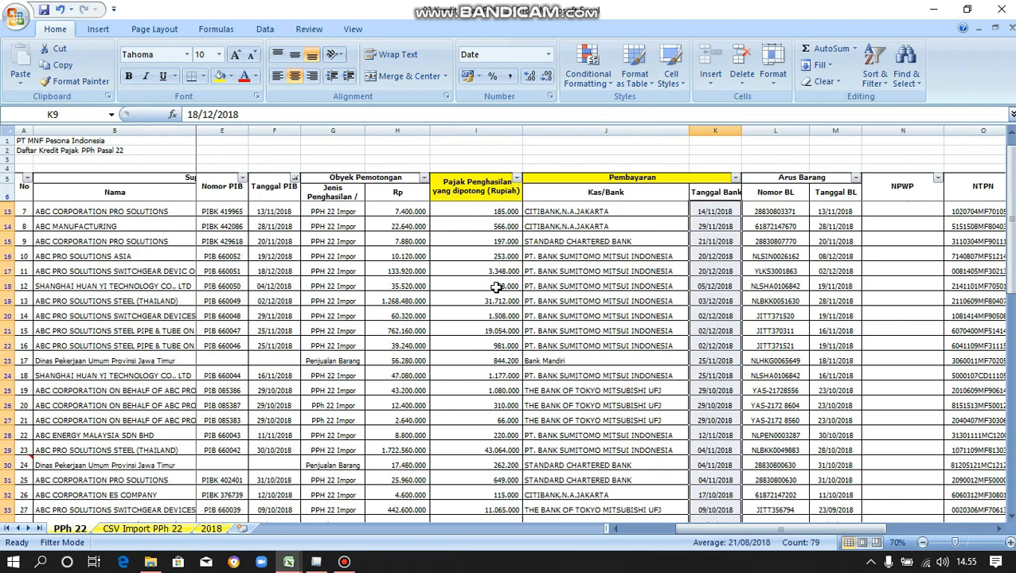
pyautogui.scroll(1, 495, 287)
pyautogui.click(491, 210)
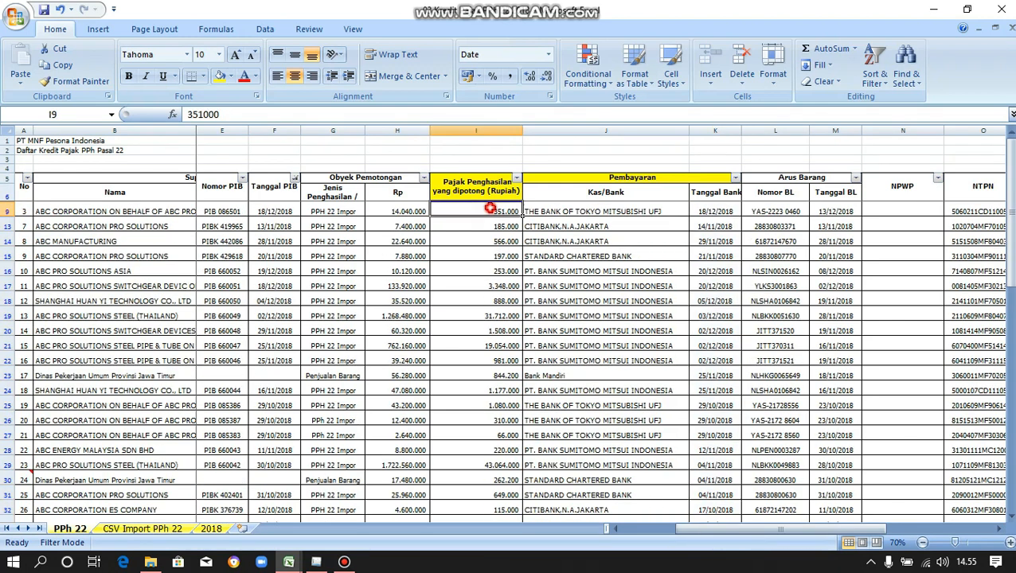
pyautogui.hotkey('ctrl', 'shift', 'Down')
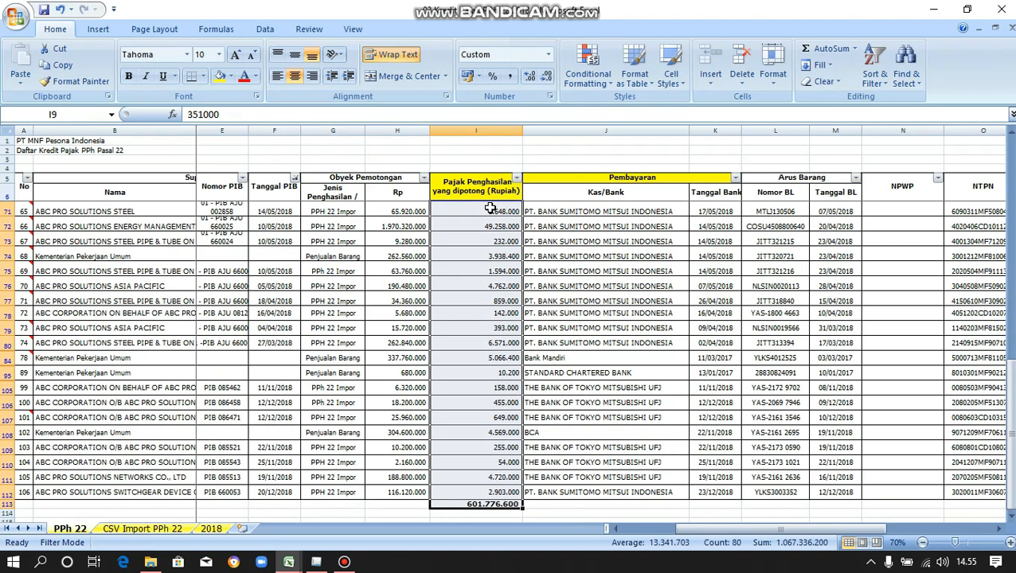
pyautogui.scroll(20, 492, 208)
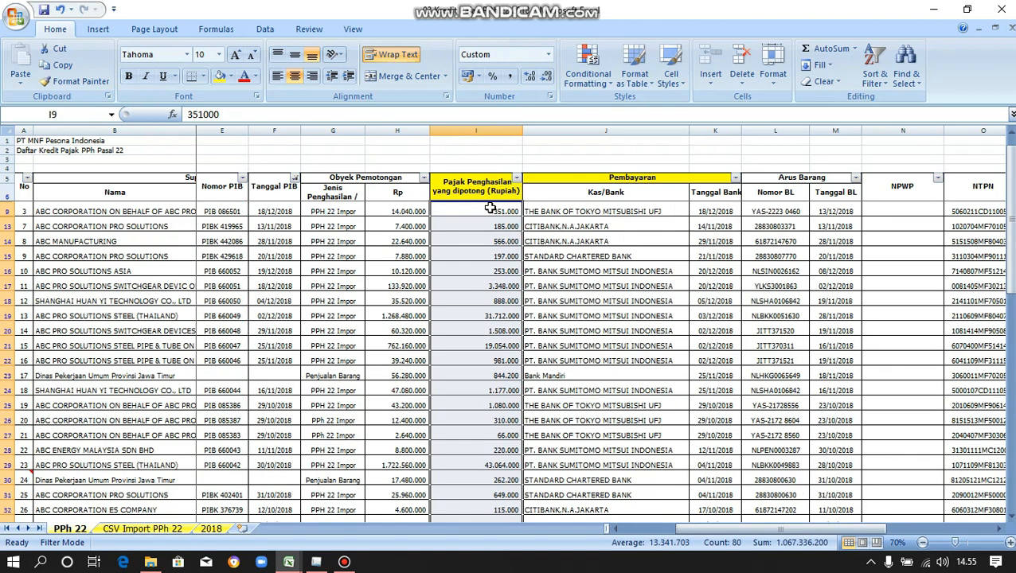
pyautogui.click(489, 209)
pyautogui.hotkey('ctrl', 'shift', 'Down')
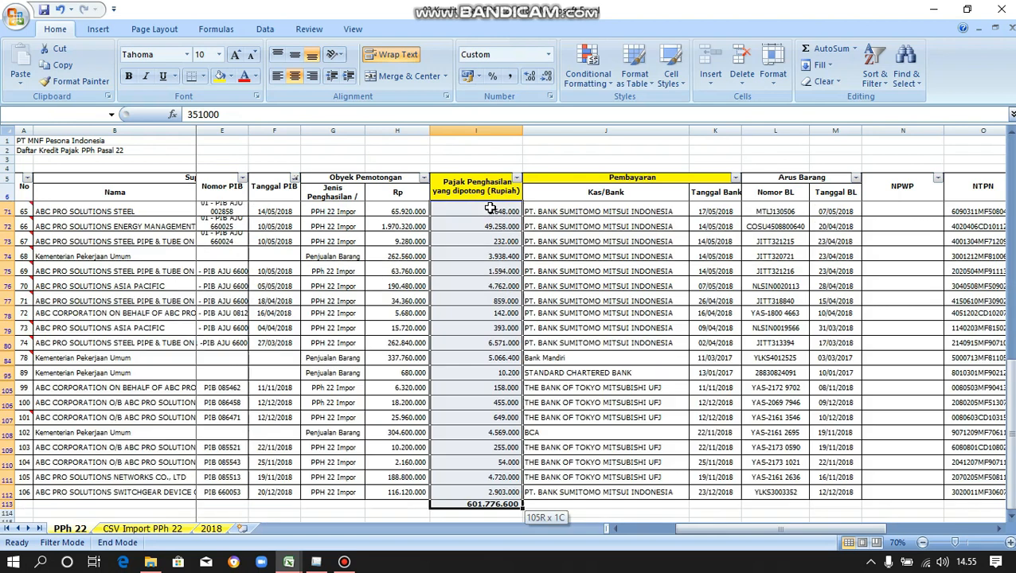
pyautogui.hotkey('shift', 'Up')
pyautogui.rightClick(492, 210)
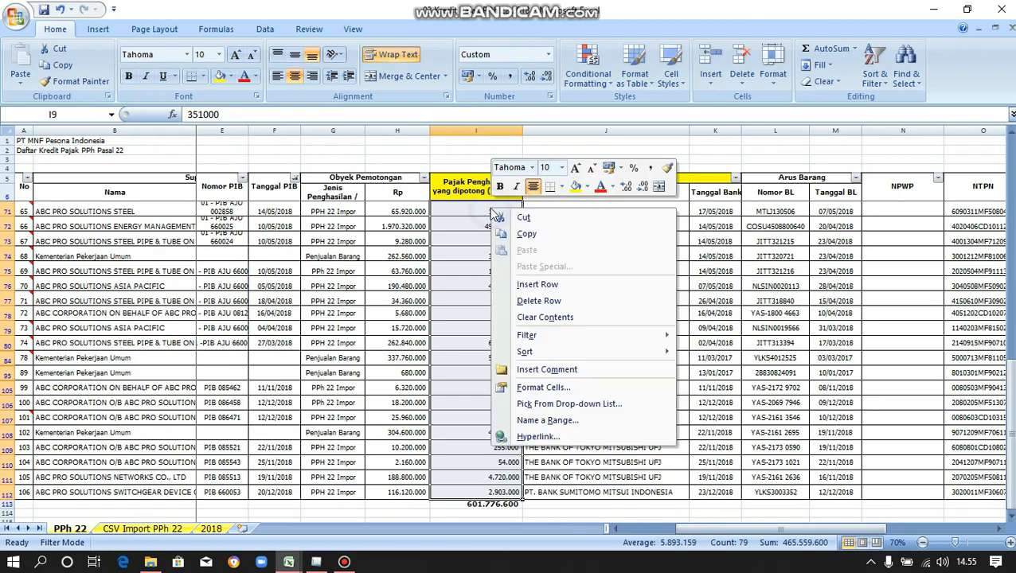
pyautogui.click(528, 236)
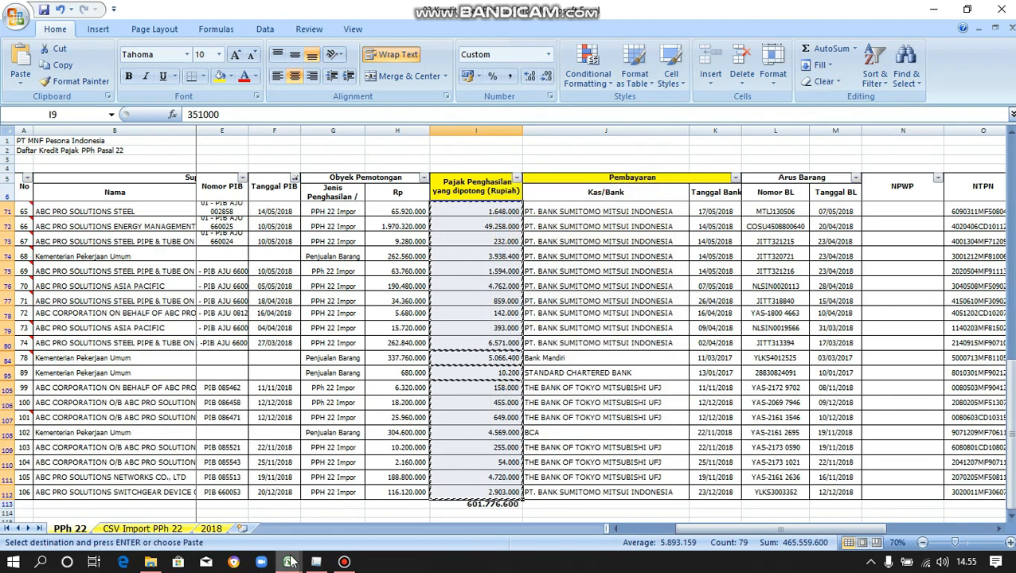
# Paste the amounts as values into Jumlah pembayaran starting at M2 of the import template.
pyautogui.moveTo(288, 562)
pyautogui.click(349, 509)
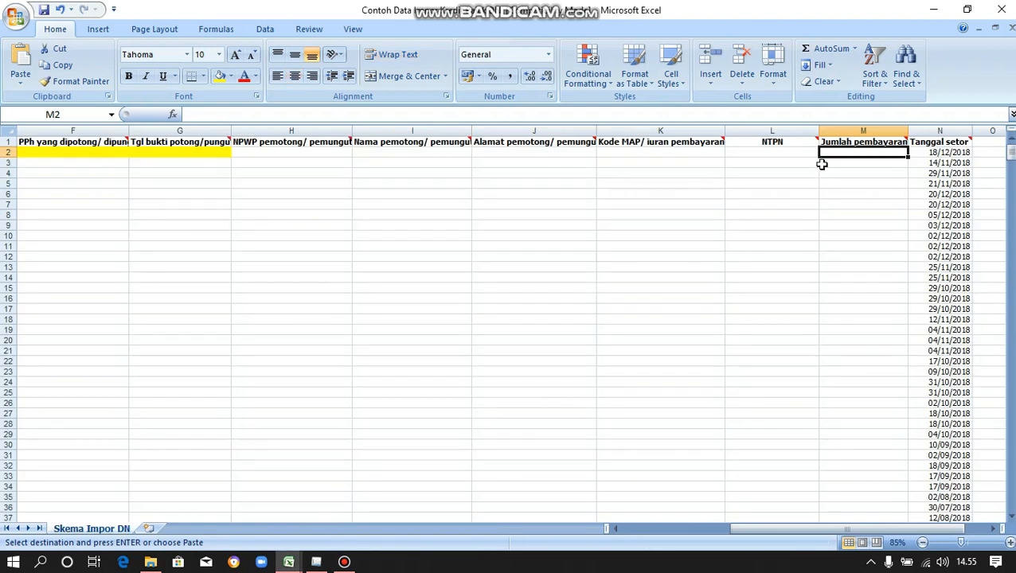
pyautogui.rightClick(836, 153)
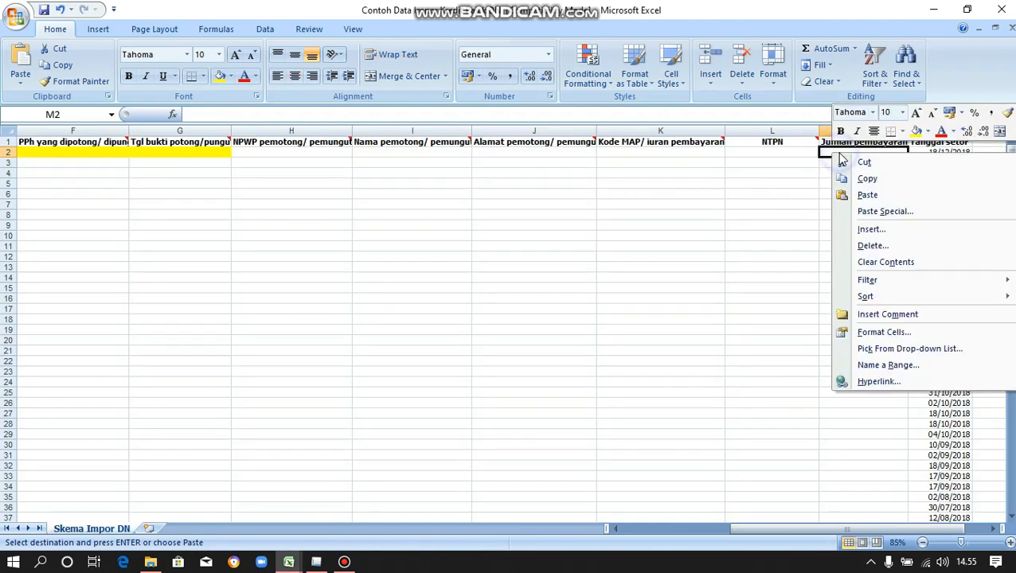
pyautogui.click(864, 214)
pyautogui.click(748, 160)
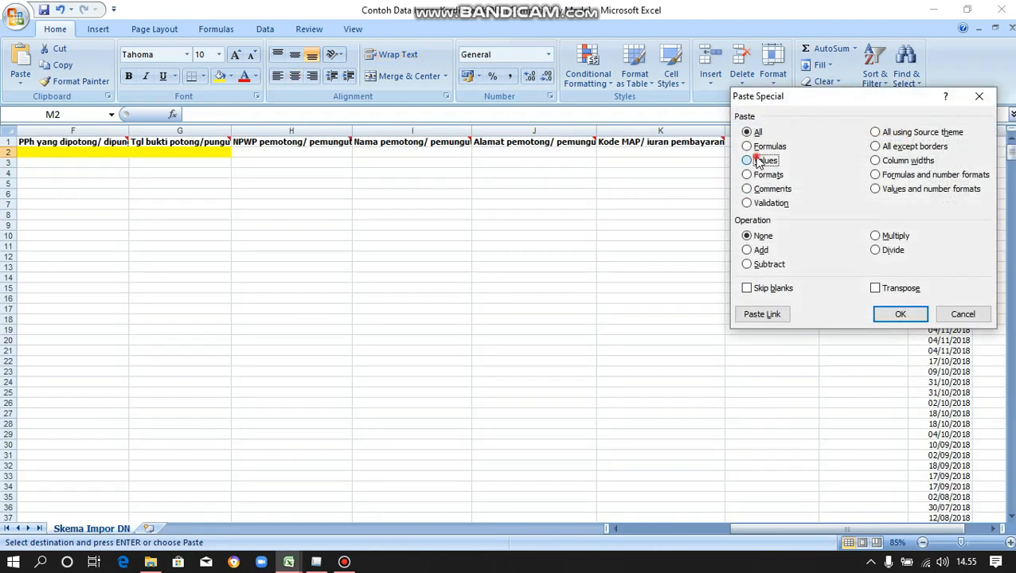
pyautogui.click(899, 314)
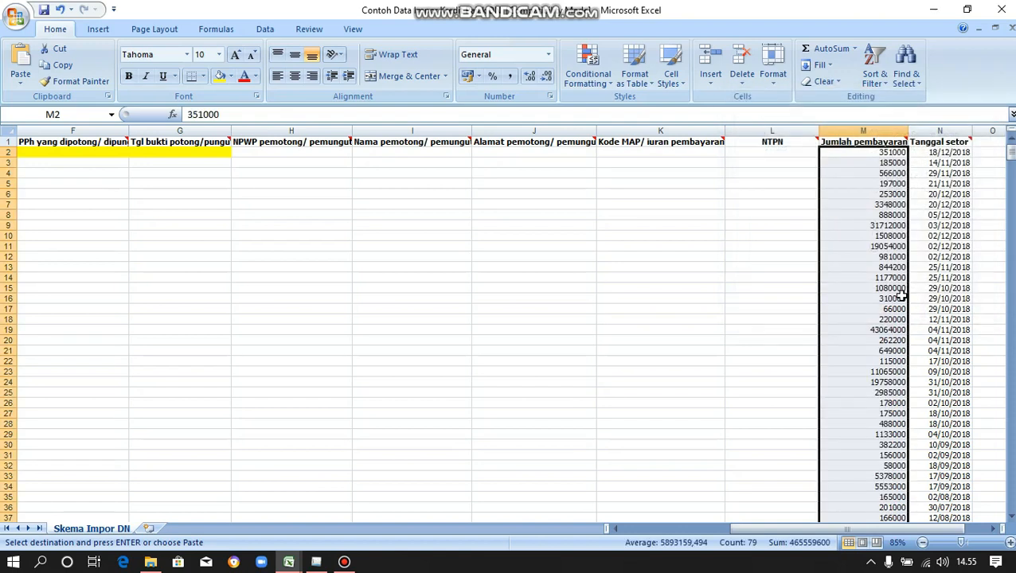
# Copy the NTPN numbers from O9 to the last row of the PPh 22 list.
pyautogui.click(766, 152)
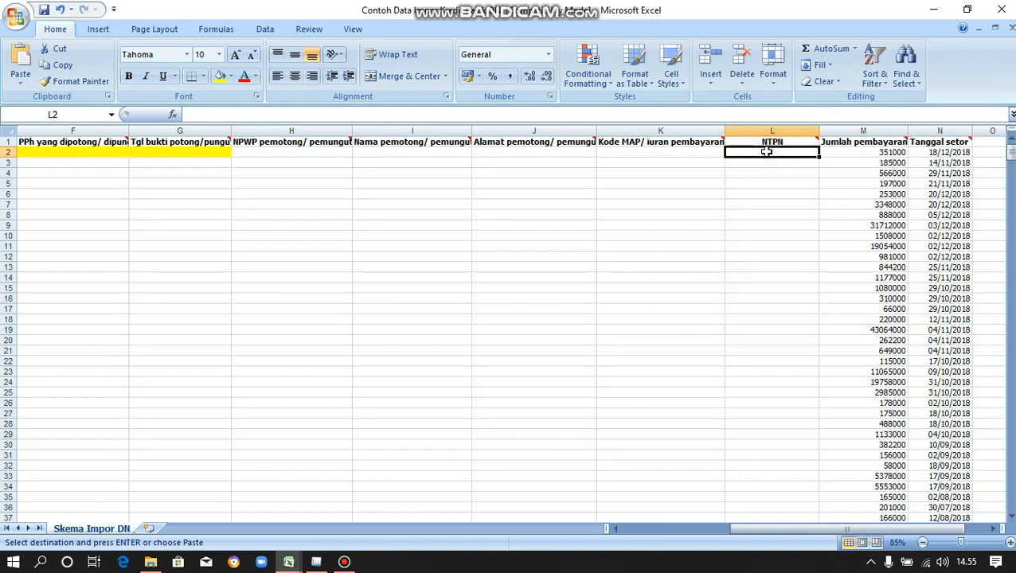
pyautogui.moveTo(297, 562)
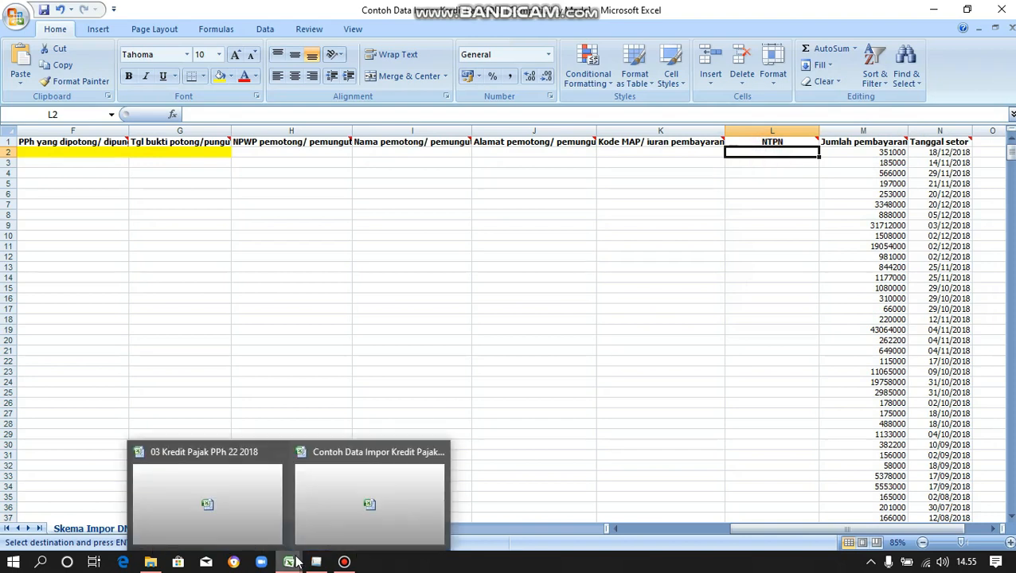
pyautogui.click(231, 488)
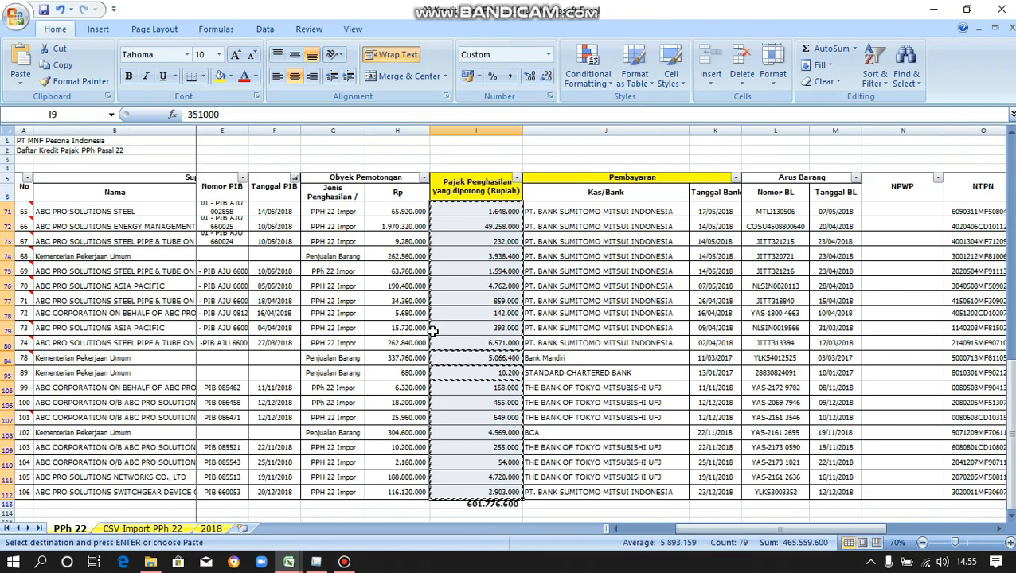
pyautogui.press('Escape')
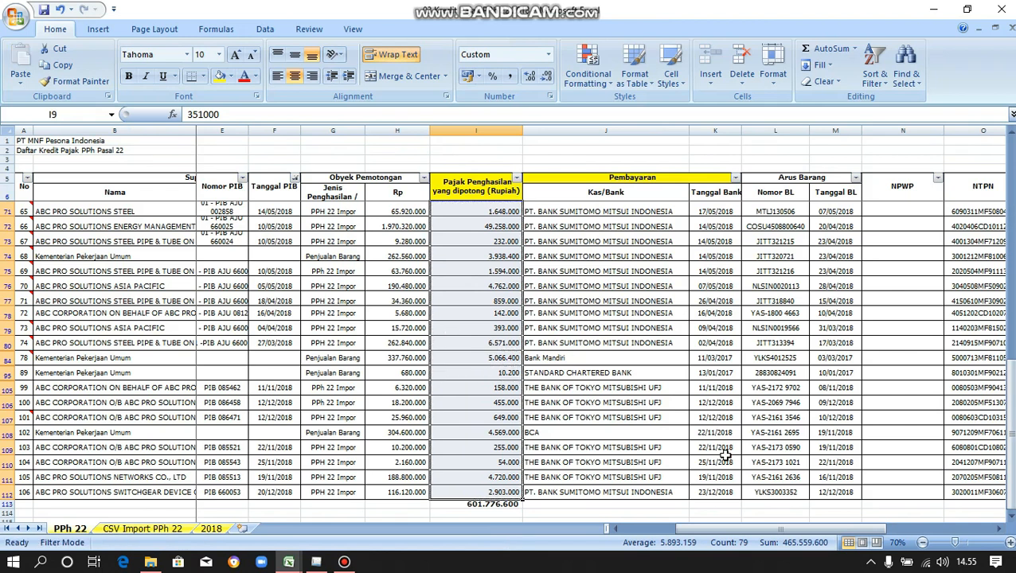
pyautogui.moveTo(750, 530); pyautogui.dragTo(813, 541)
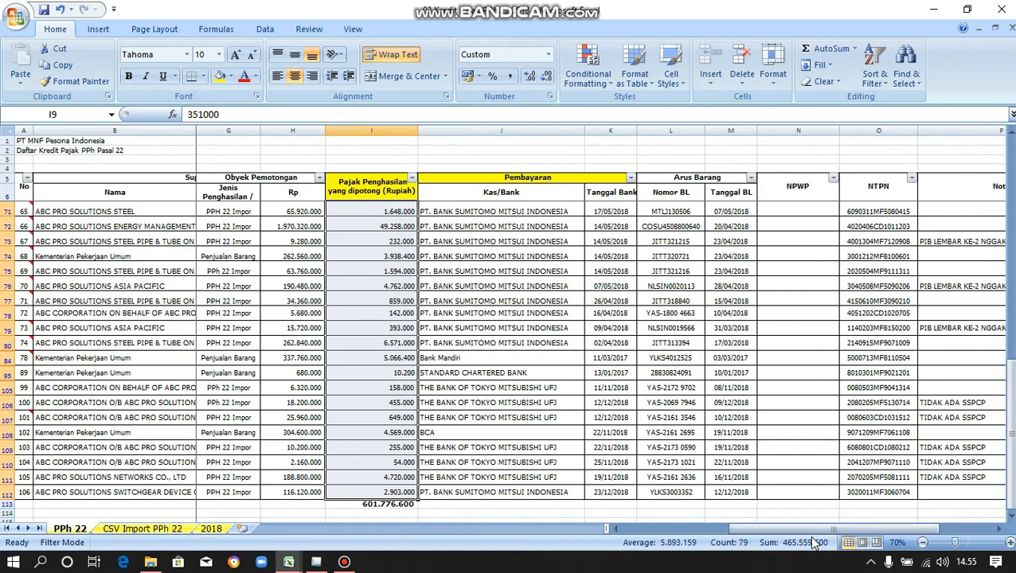
pyautogui.scroll(10, 926, 303)
pyautogui.scroll(9, 926, 288)
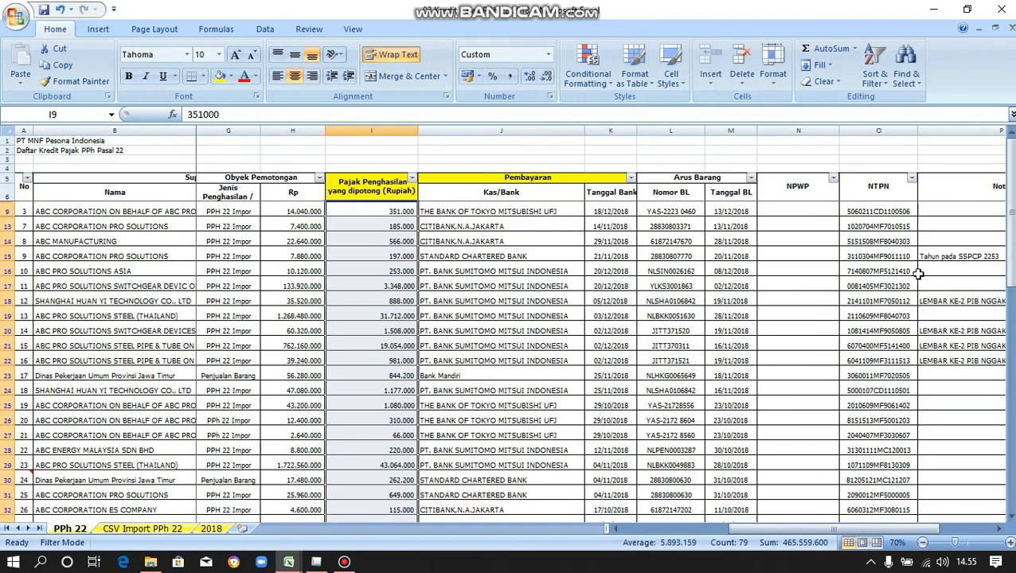
pyautogui.click(876, 210)
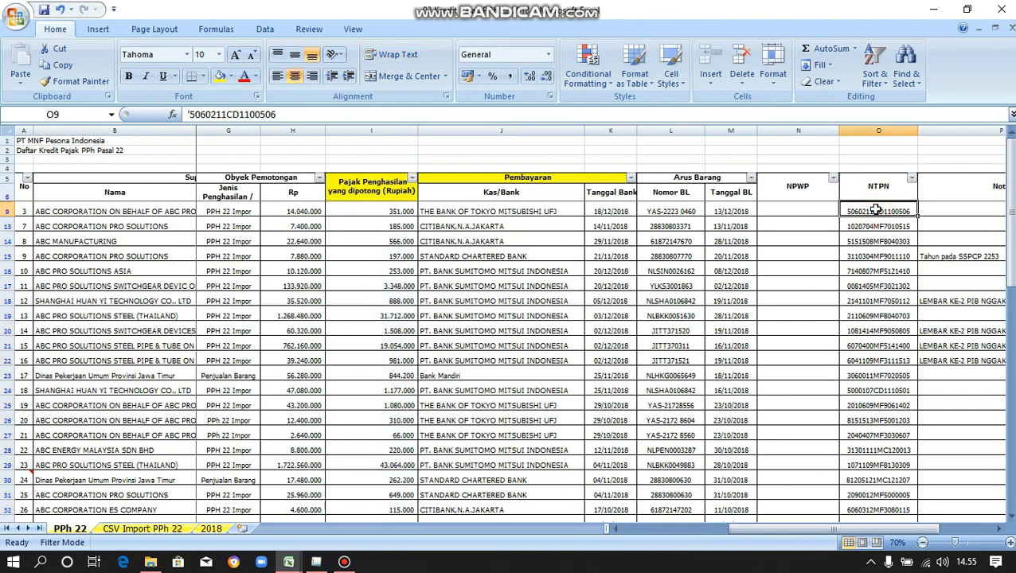
pyautogui.press('End')
pyautogui.hotkey('shift', 'Down')
pyautogui.rightClick(876, 210)
pyautogui.click(830, 236)
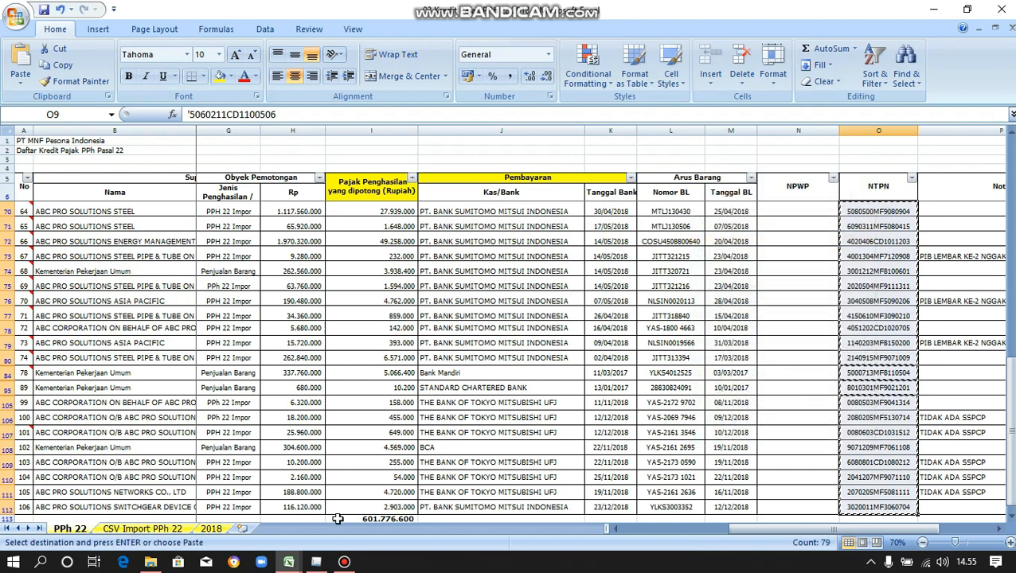
# Paste the NTPN numbers as values into column L starting at L2 of the template.
pyautogui.moveTo(293, 561)
pyautogui.click(342, 466)
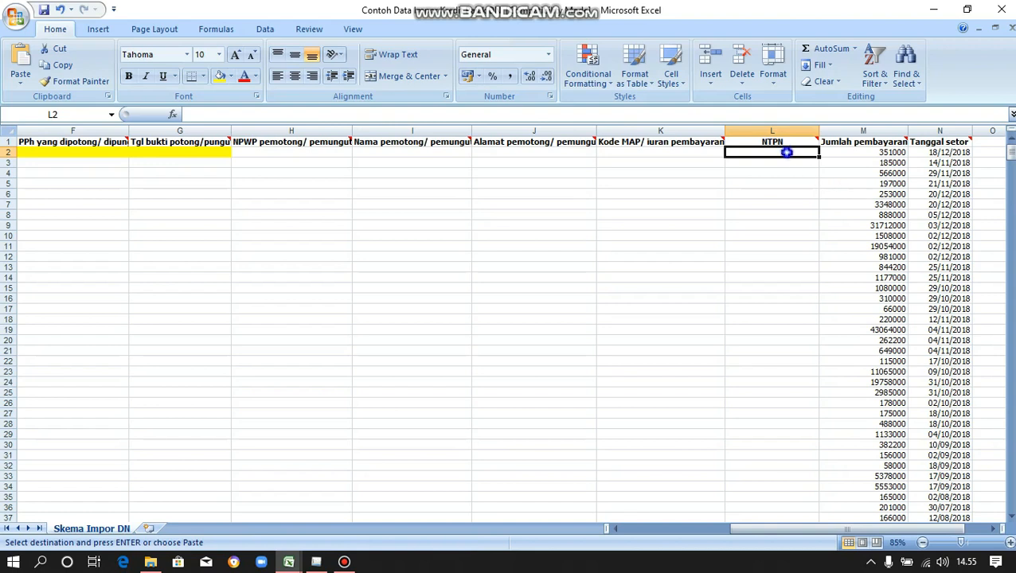
pyautogui.rightClick(786, 152)
pyautogui.click(814, 211)
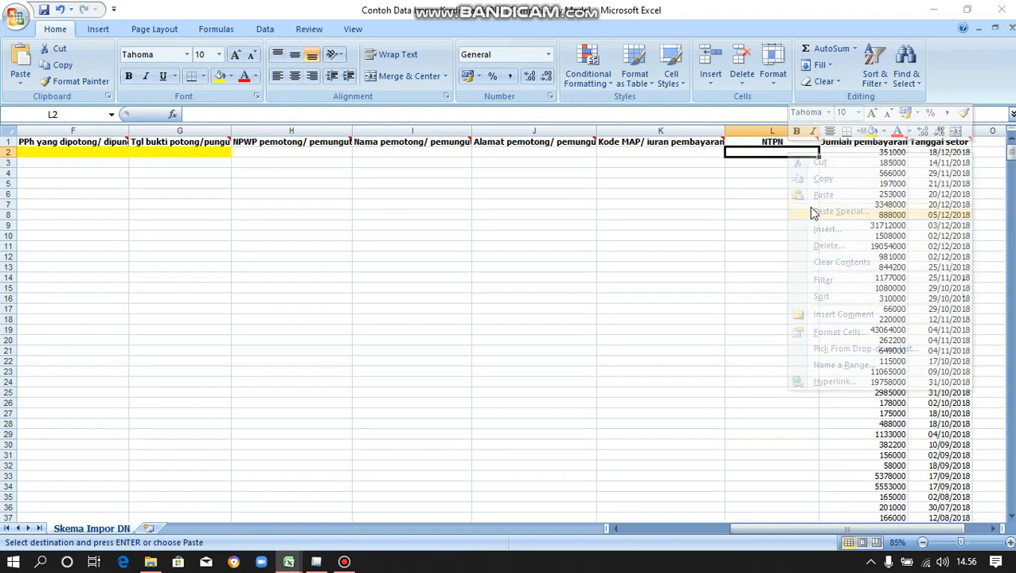
pyautogui.click(709, 150)
pyautogui.click(846, 302)
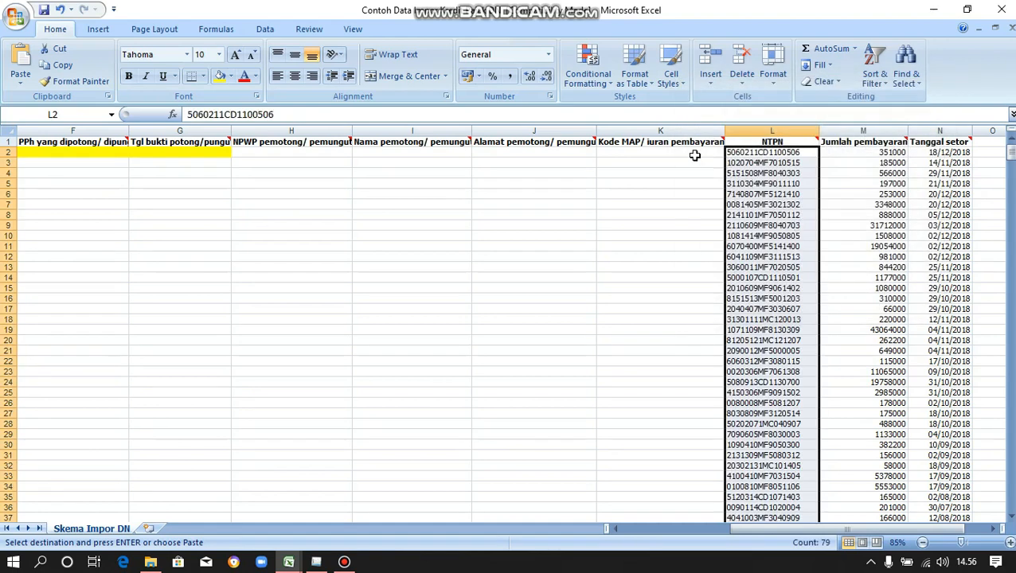
pyautogui.click(693, 154)
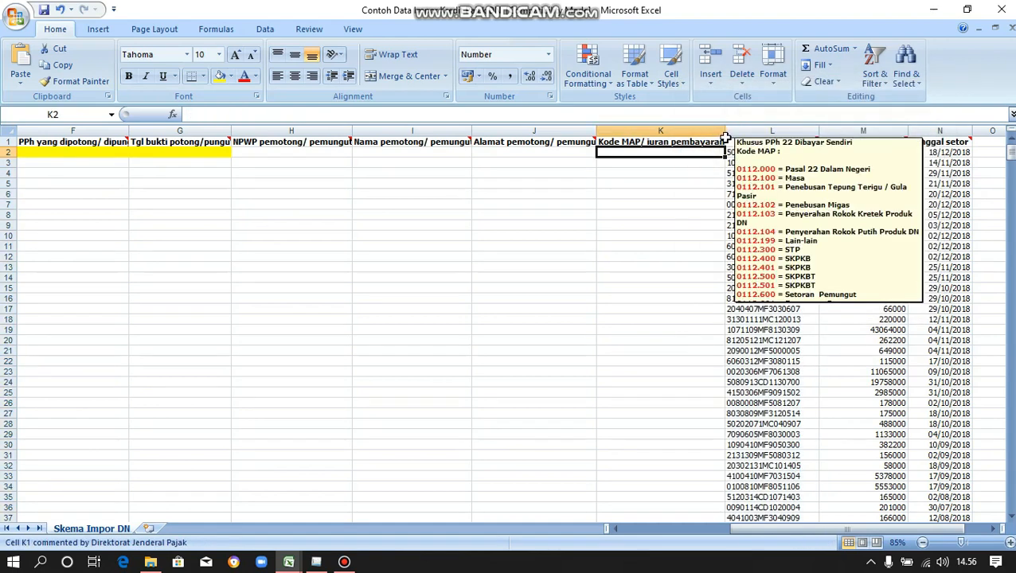
# Read the Kode MAP header's comment, then close it without changes.
pyautogui.moveTo(723, 140)
pyautogui.click(722, 141)
pyautogui.rightClick(723, 142)
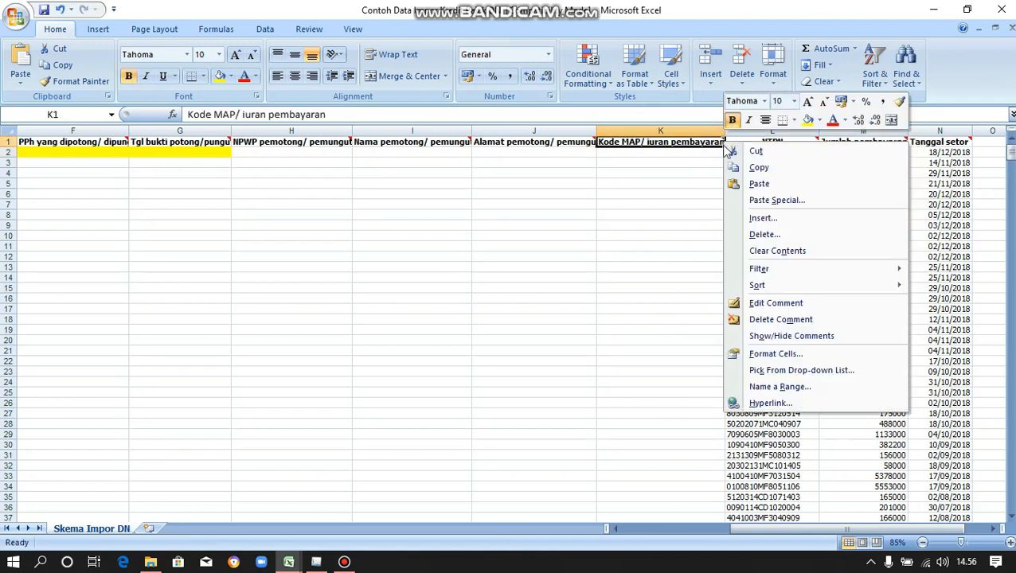
pyautogui.click(783, 305)
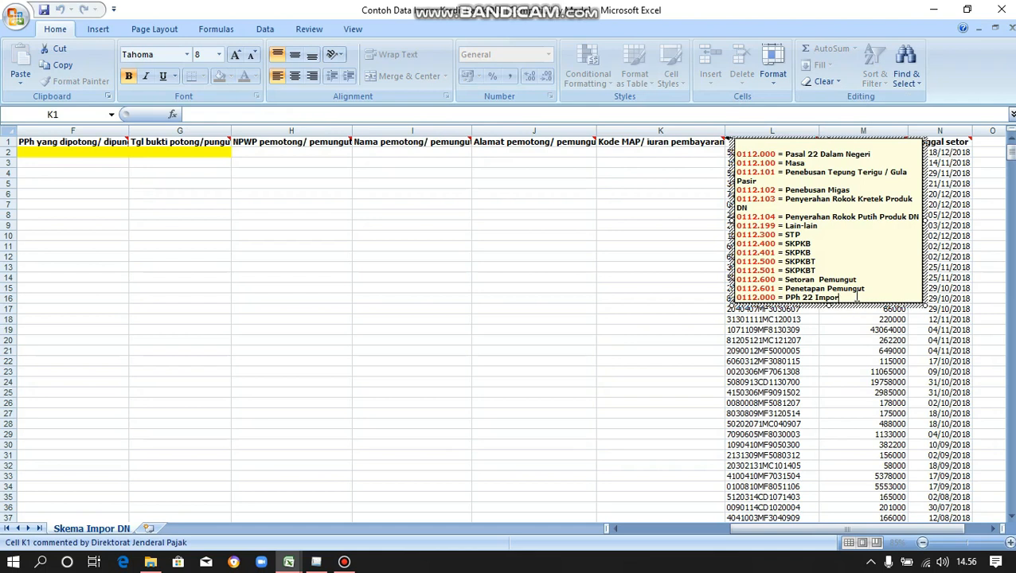
pyautogui.rightClick(855, 295)
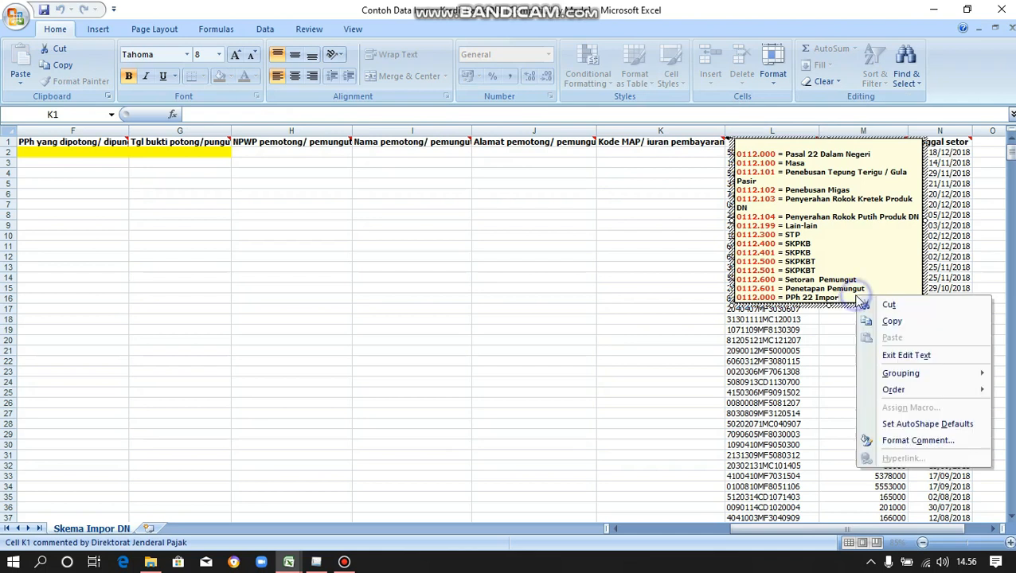
pyautogui.click(894, 355)
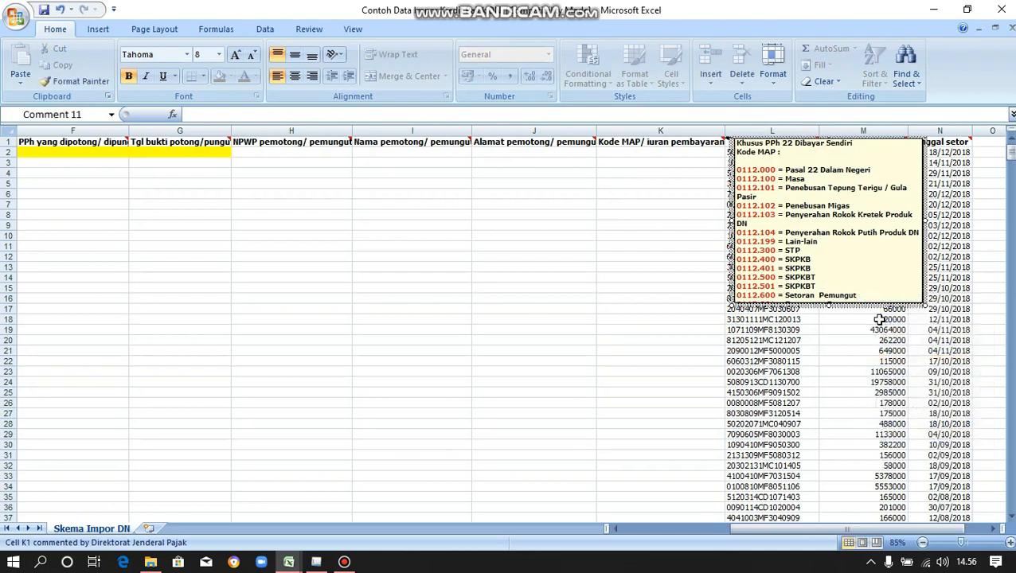
pyautogui.click(717, 151)
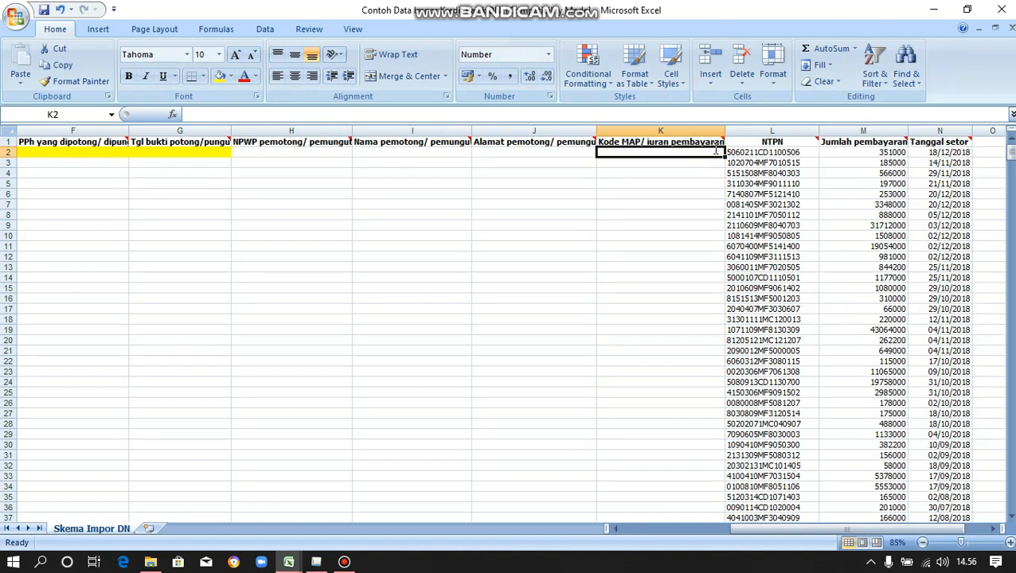
# Enter '0112.000 in K2 and fill it down column K to row 80 as copied cells.
pyautogui.write("'0112.0")
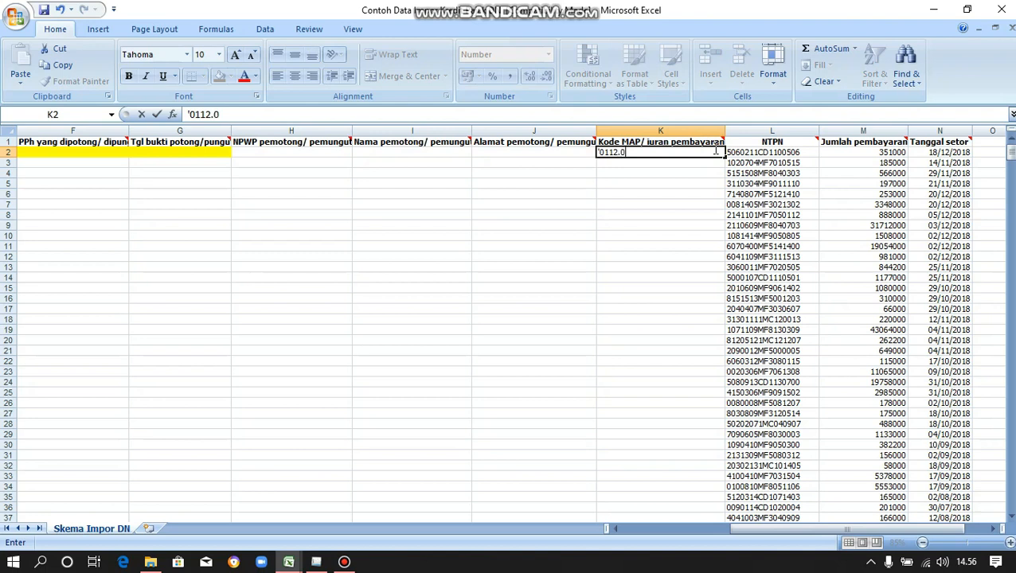
pyautogui.write('00')
pyautogui.press('Return')
pyautogui.click(716, 152)
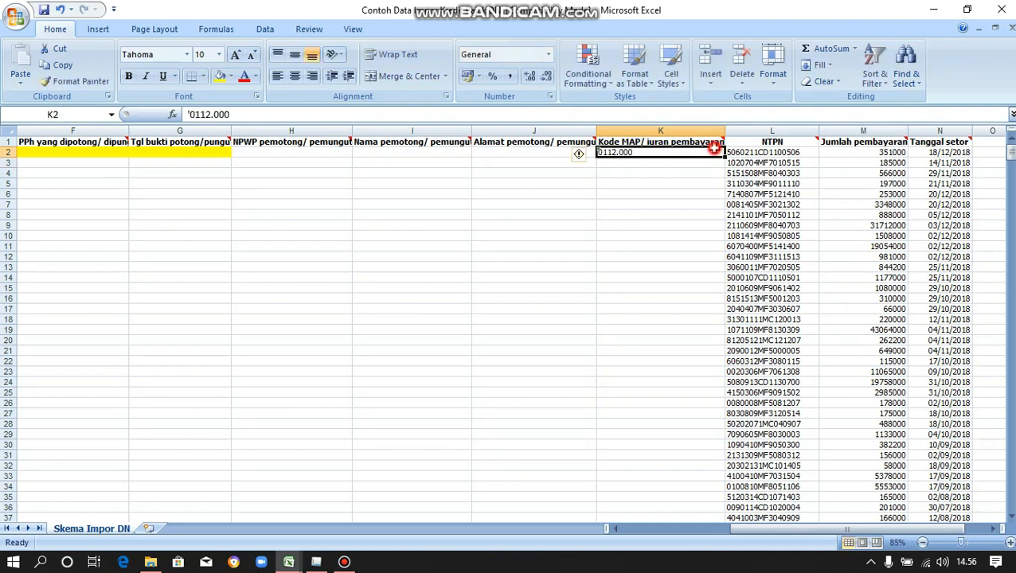
pyautogui.doubleClick(722, 158)
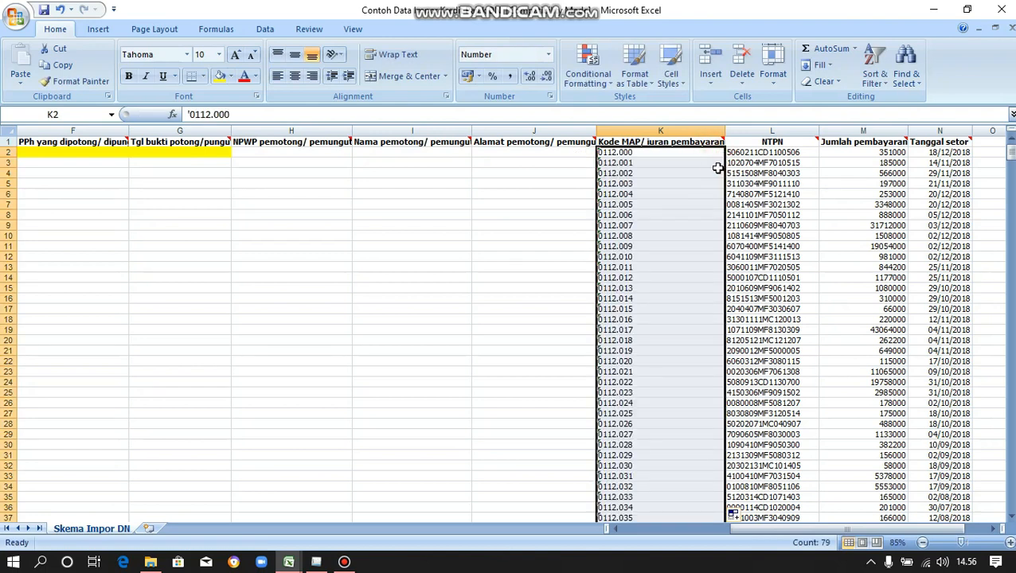
pyautogui.scroll(-1, 668, 320)
pyautogui.scroll(-18, 667, 320)
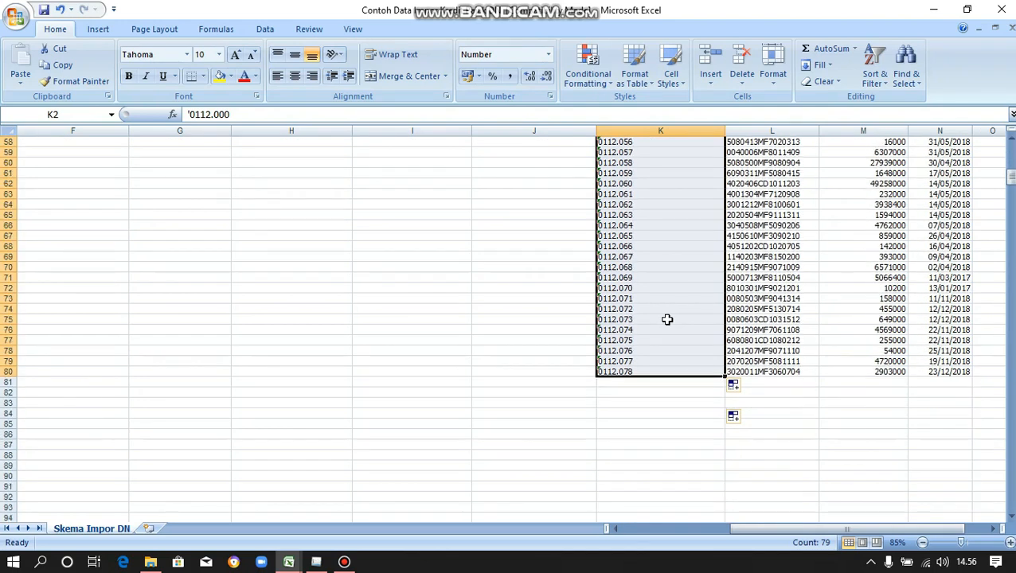
pyautogui.click(746, 388)
pyautogui.click(760, 404)
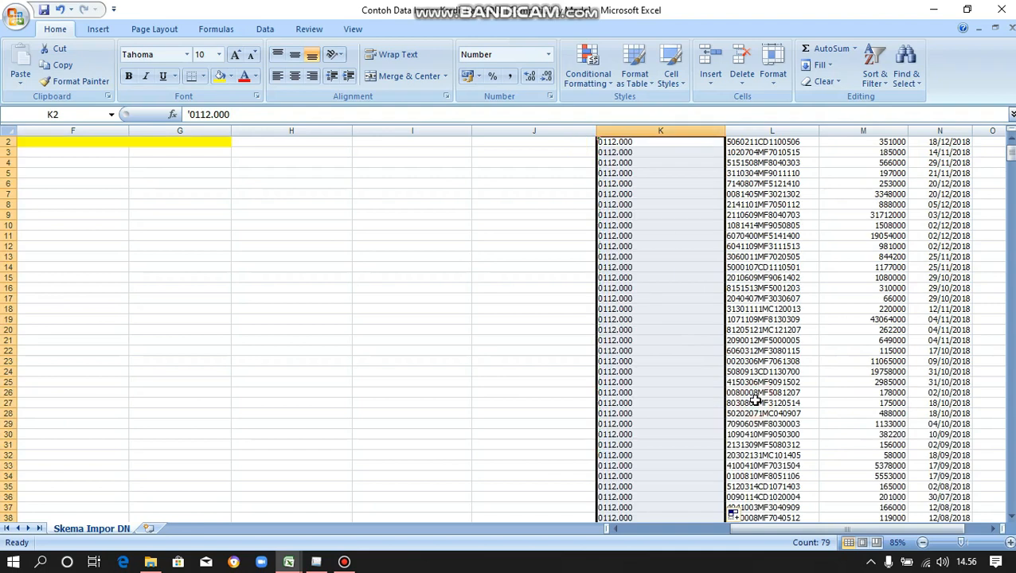
pyautogui.click(523, 152)
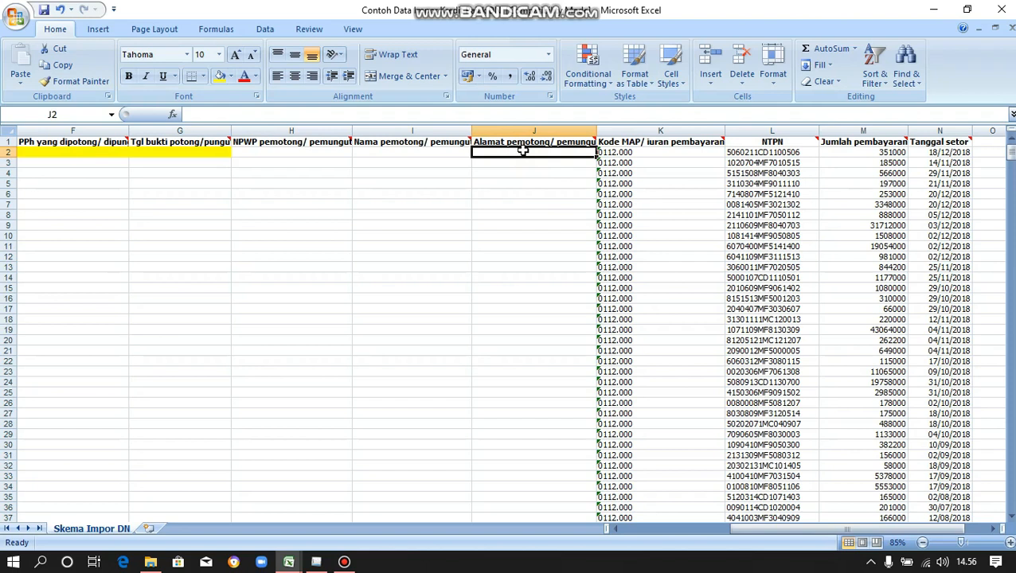
# Enter Jakarta in J2 and fill it down column J beside every data row.
pyautogui.write('Jakar')
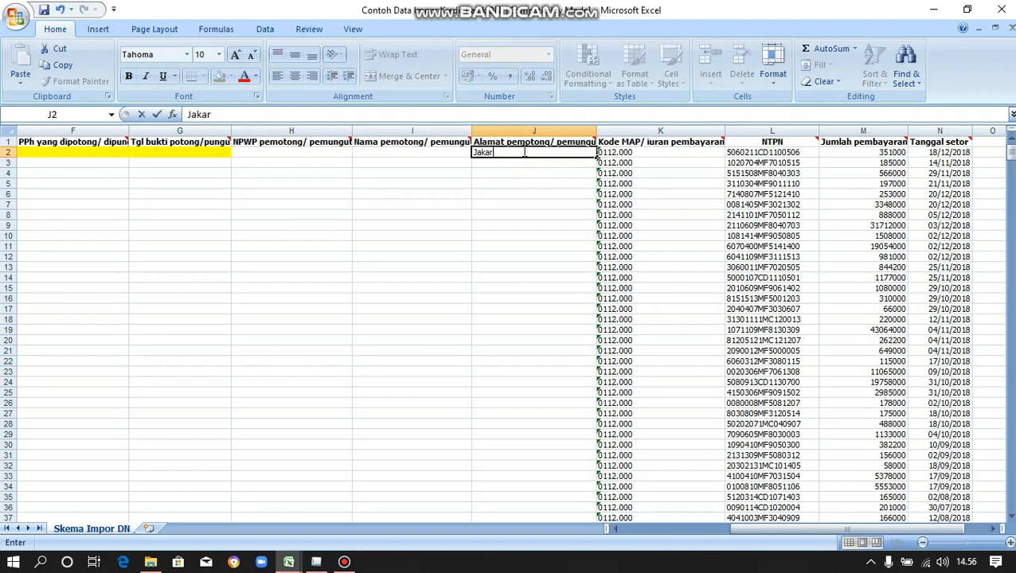
pyautogui.write('taa')
pyautogui.press('BackSpace')
pyautogui.press('Return')
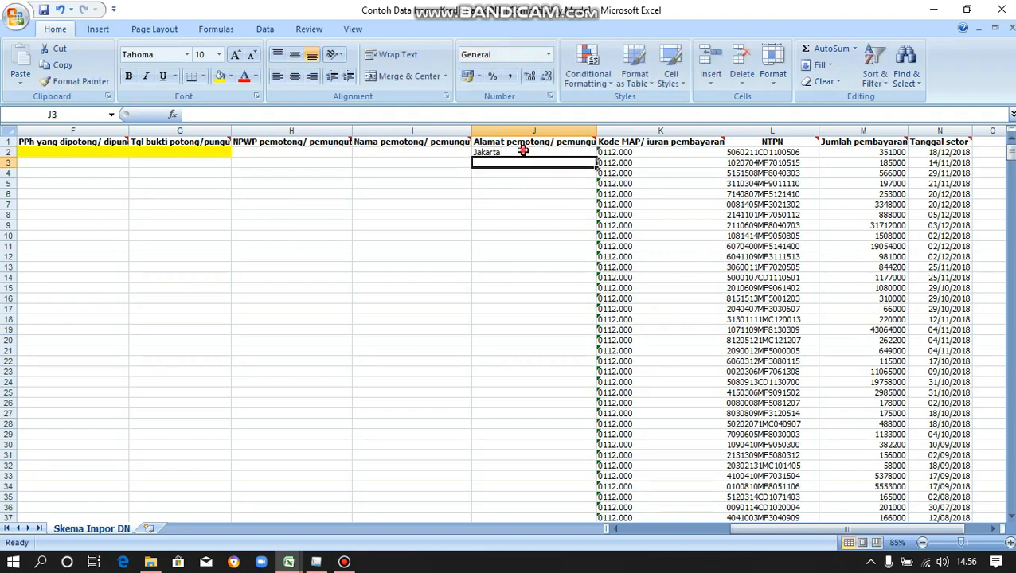
pyautogui.click(523, 150)
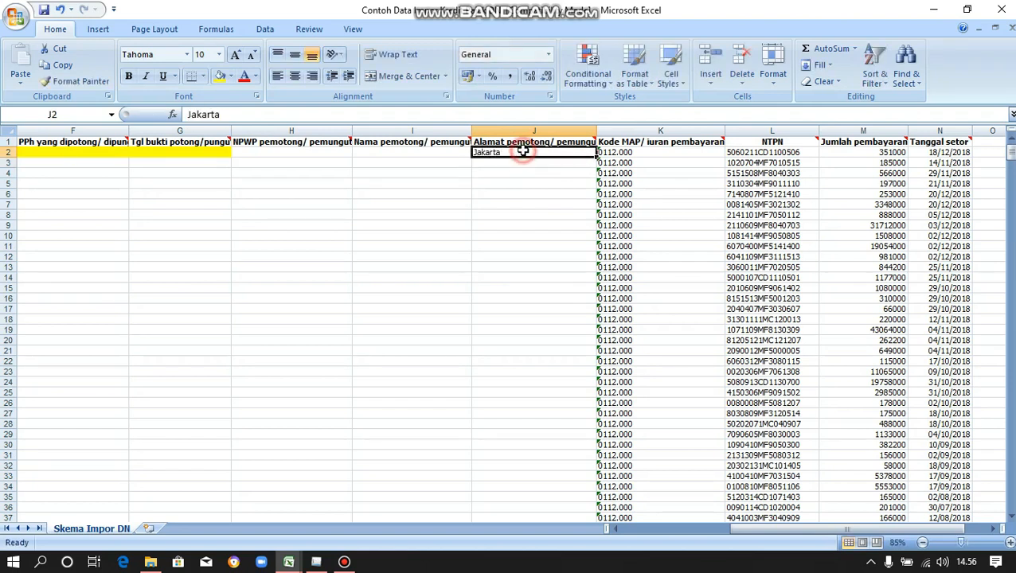
pyautogui.doubleClick(595, 158)
pyautogui.click(454, 153)
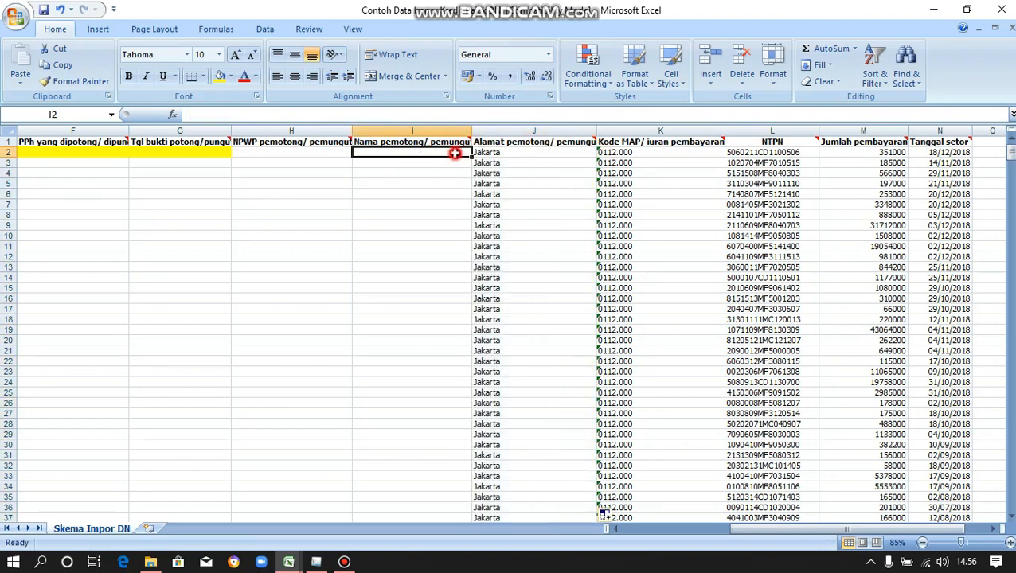
# In e-SPT, open Utility > Profil Wajib Pajak and copy the taxpayer's company name.
pyautogui.moveTo(316, 562)
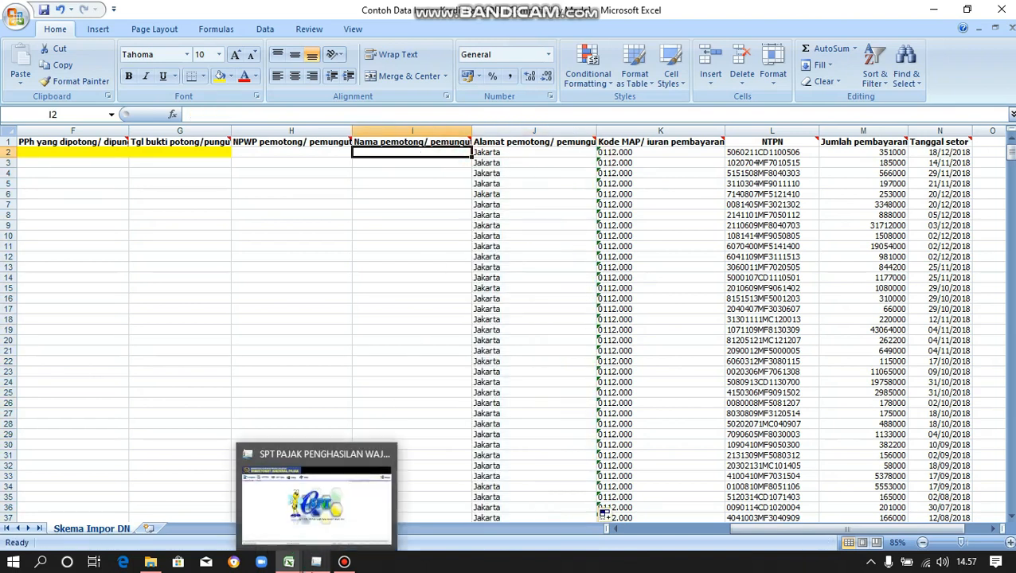
pyautogui.click(318, 493)
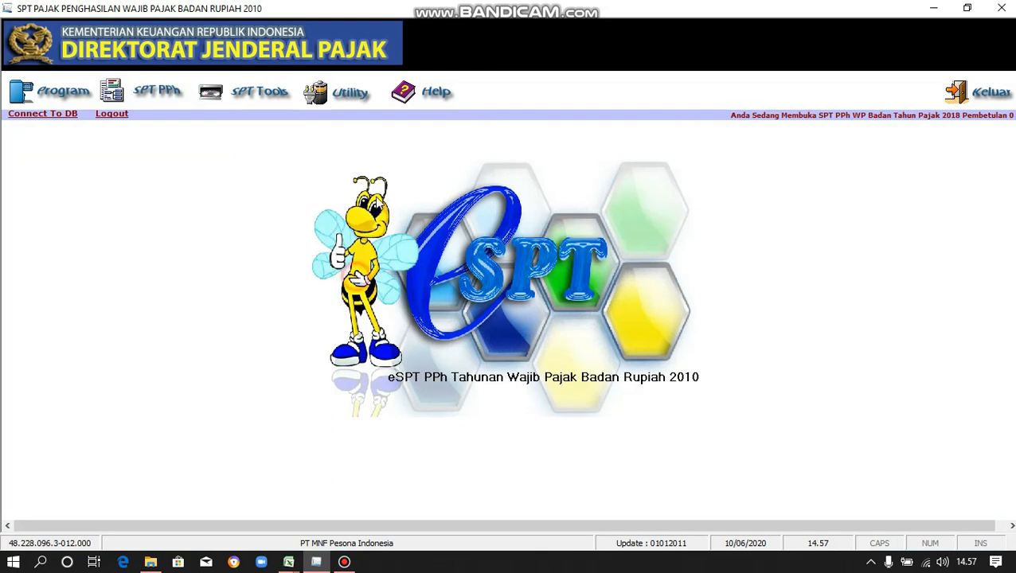
pyautogui.click(349, 100)
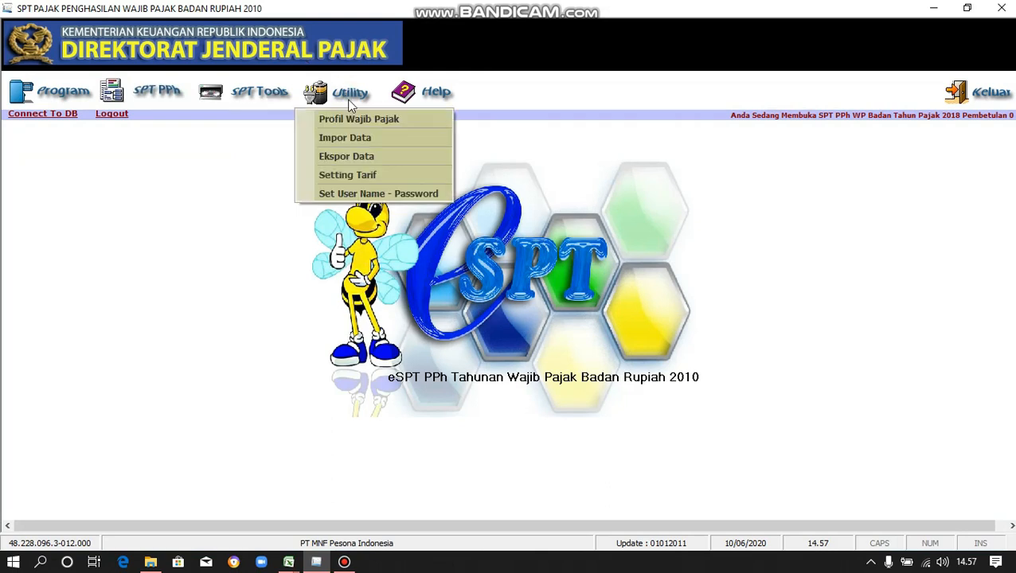
pyautogui.click(362, 119)
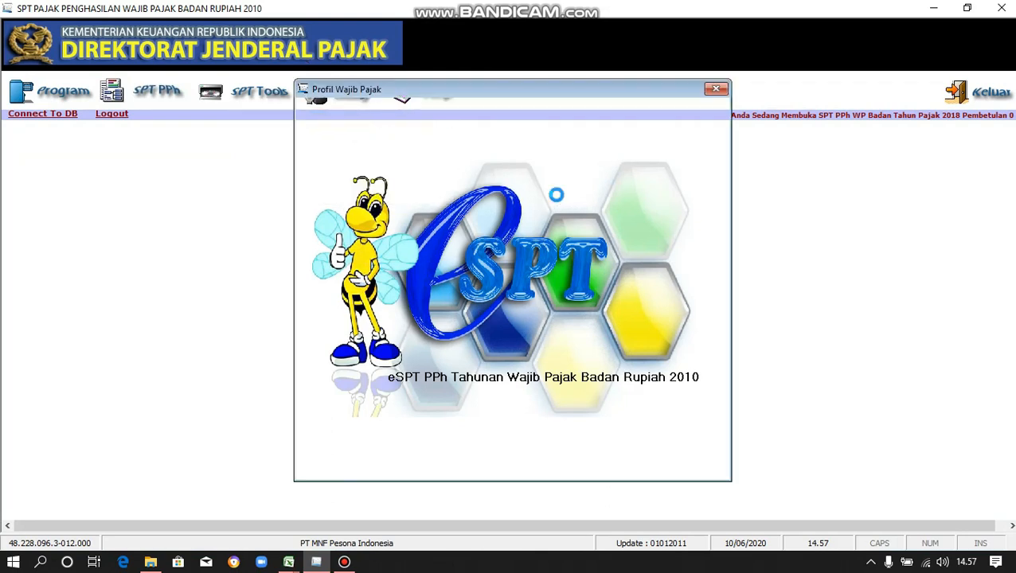
pyautogui.moveTo(563, 152); pyautogui.dragTo(468, 151)
pyautogui.hotkey('ctrl', 'c')
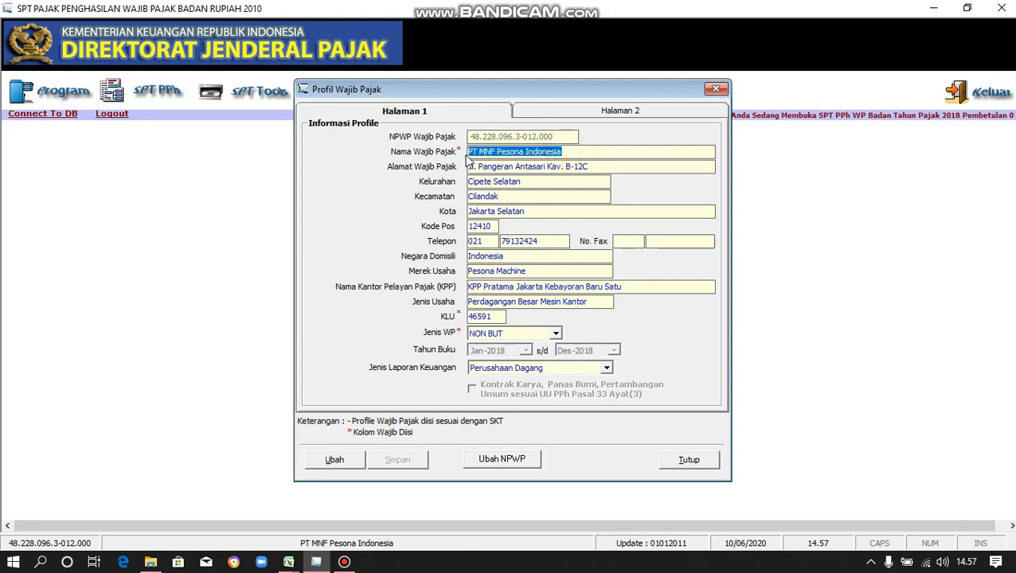
pyautogui.hotkey('alt', 'Tab')
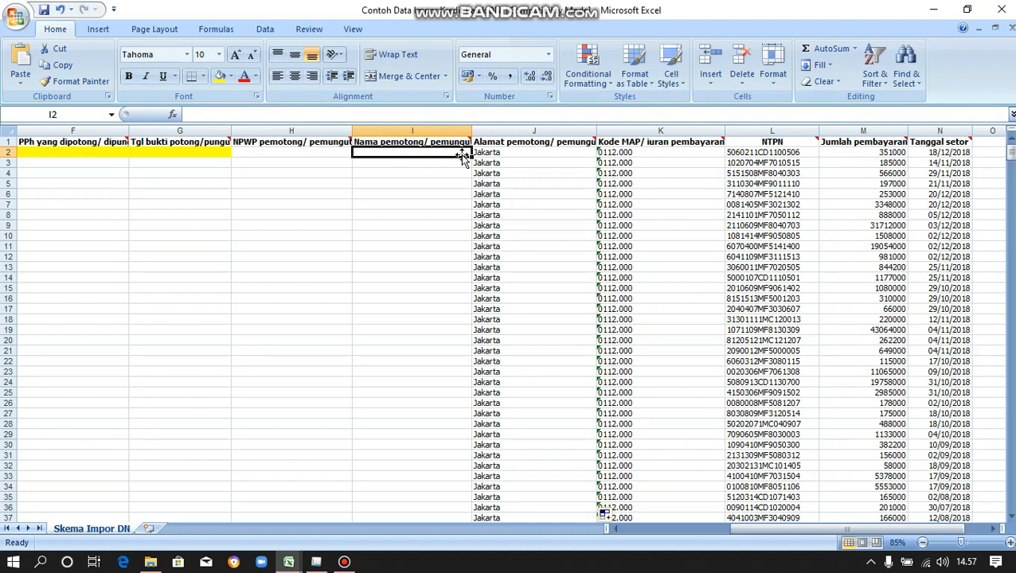
# Paste the company name into I2 and fill it down column I.
pyautogui.hotkey('ctrl', 'v')
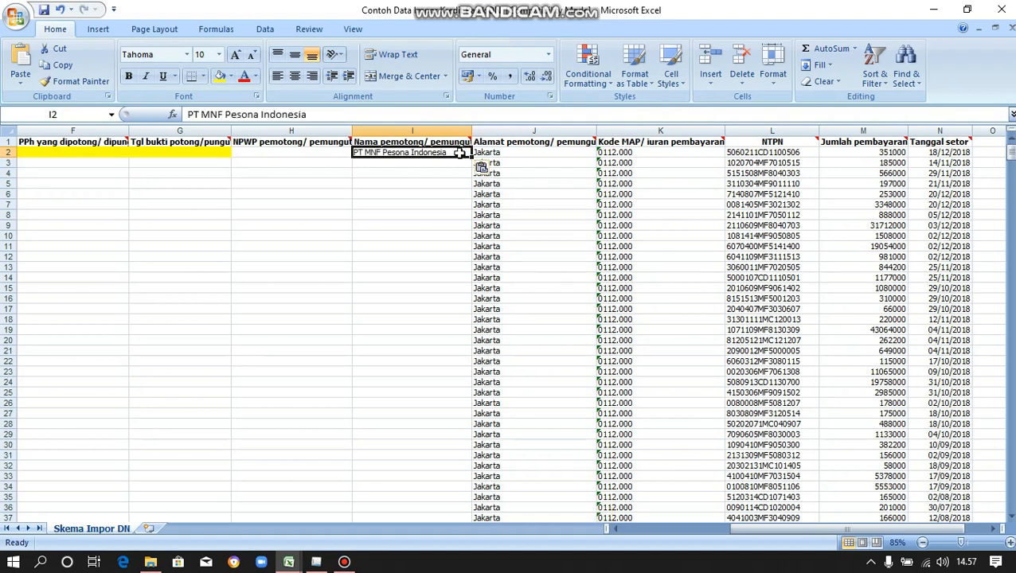
pyautogui.doubleClick(464, 154)
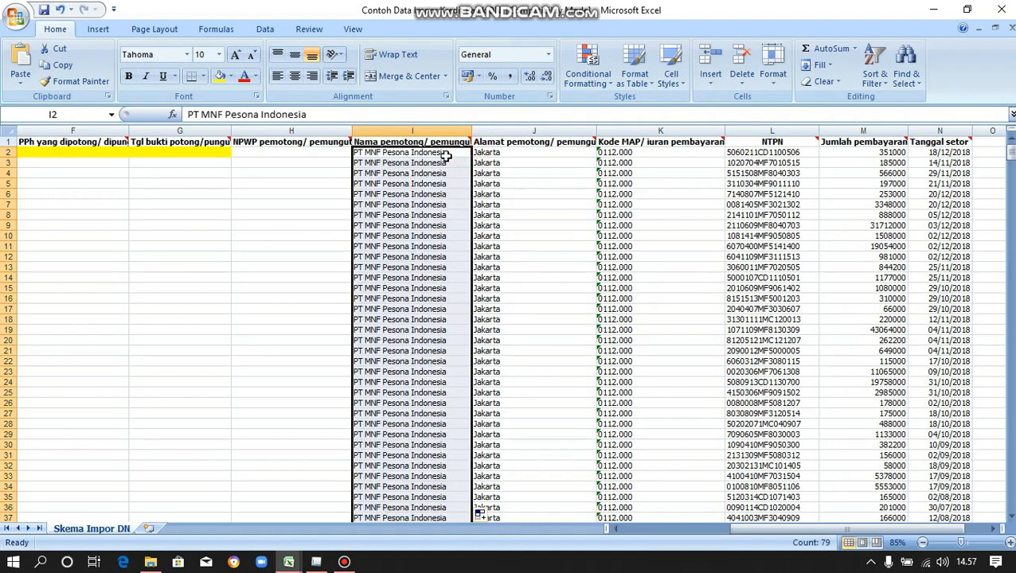
pyautogui.click(318, 154)
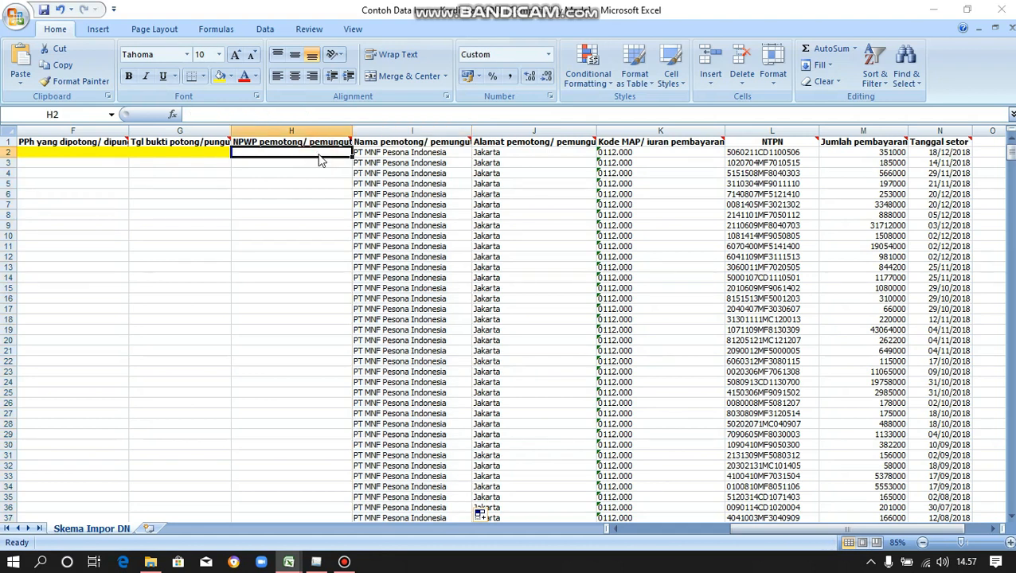
pyautogui.hotkey('alt', 'Tab')
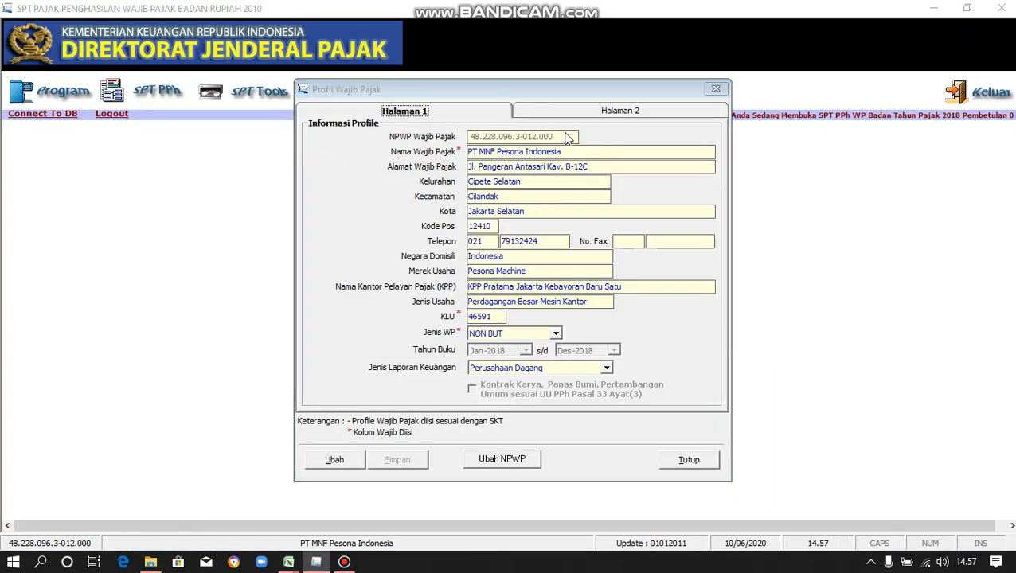
pyautogui.hotkey('alt', 'Tab')
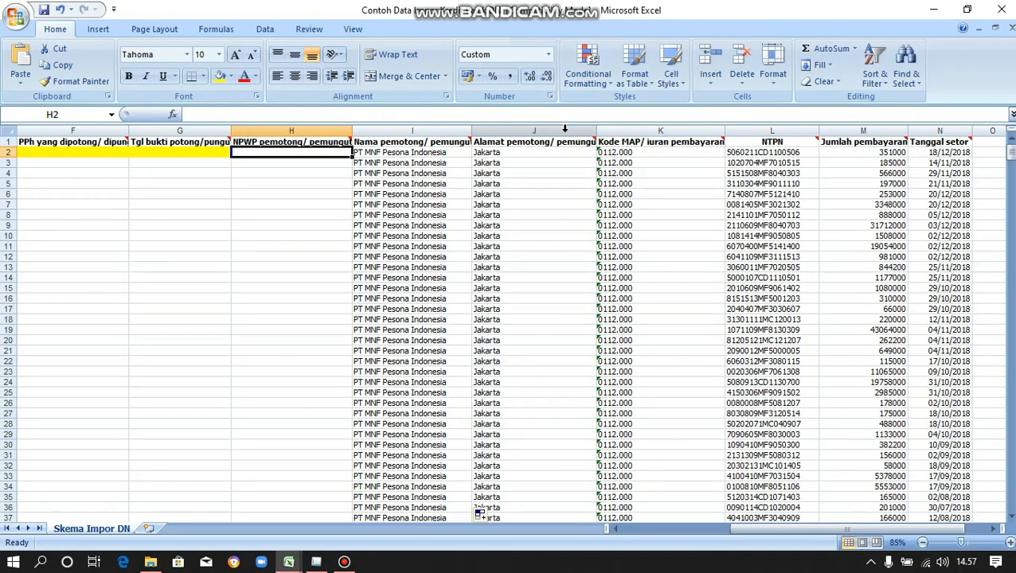
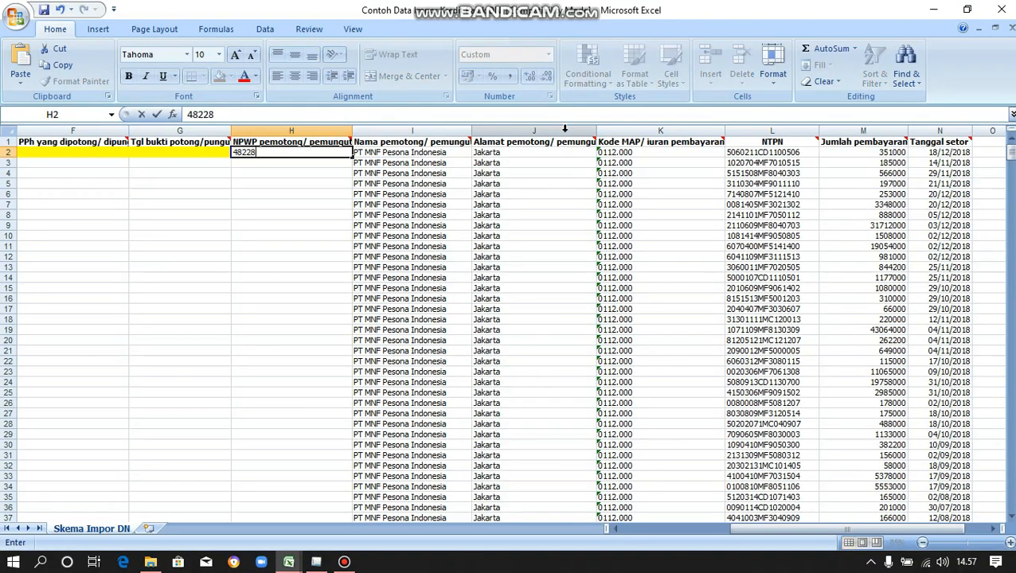
# Complete the NPWP in H2 to match the e-SPT profile and fill it down column H.
pyautogui.hotkey('alt', 'Tab')
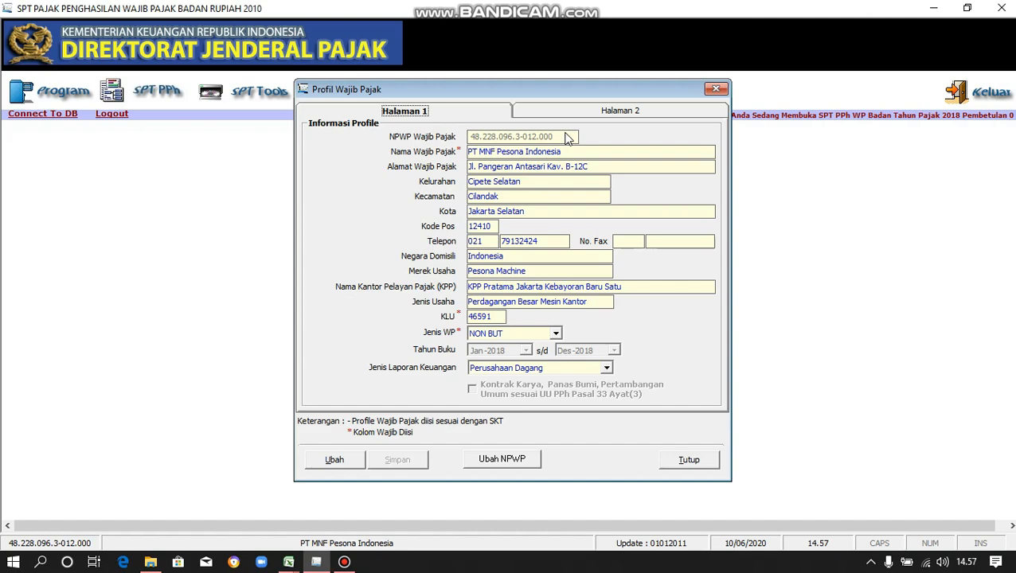
pyautogui.hotkey('alt', 'Tab')
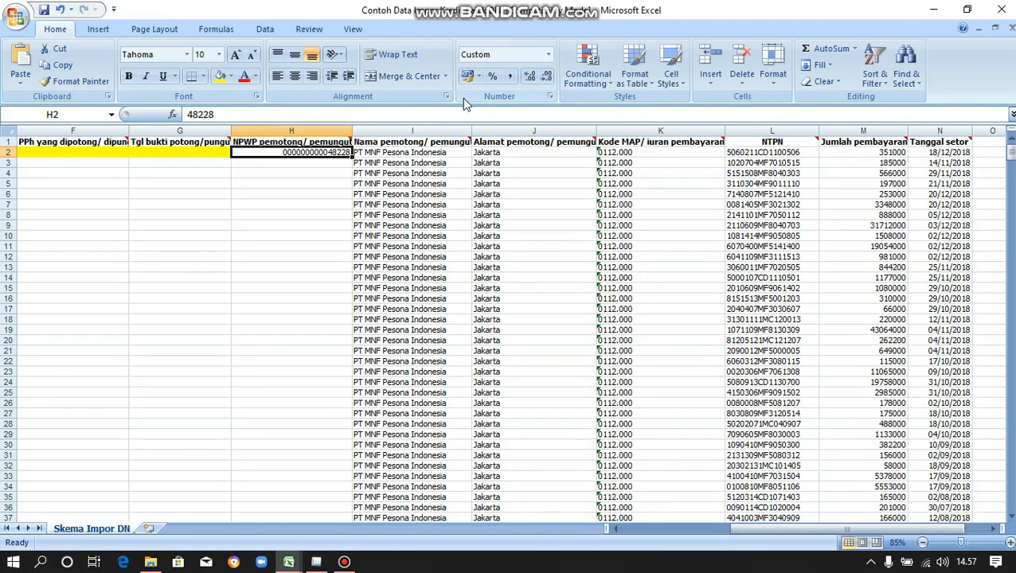
pyautogui.press('F2')
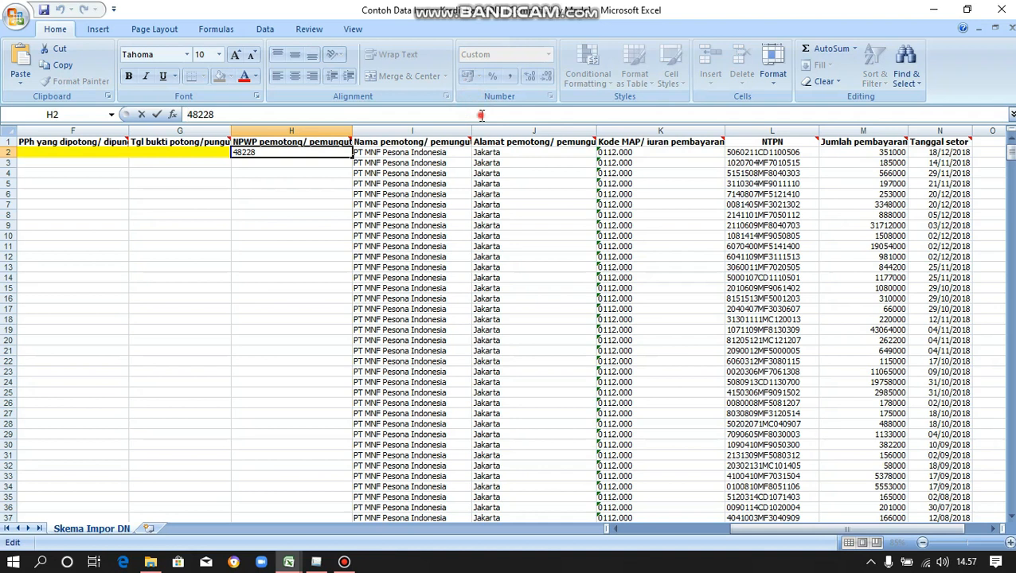
pyautogui.hotkey('alt', 'Tab')
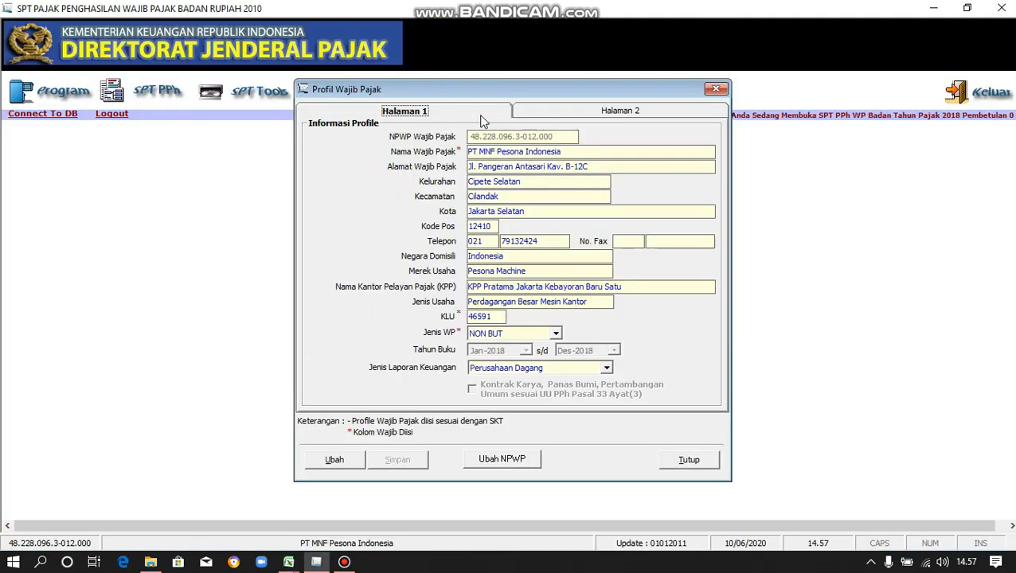
pyautogui.hotkey('alt', 'Tab')
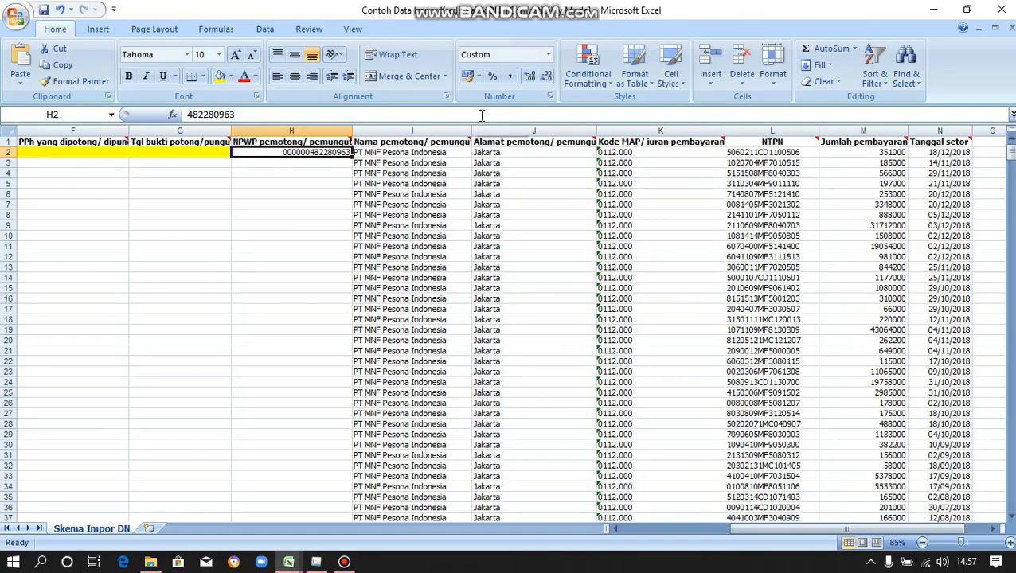
pyautogui.click(482, 115)
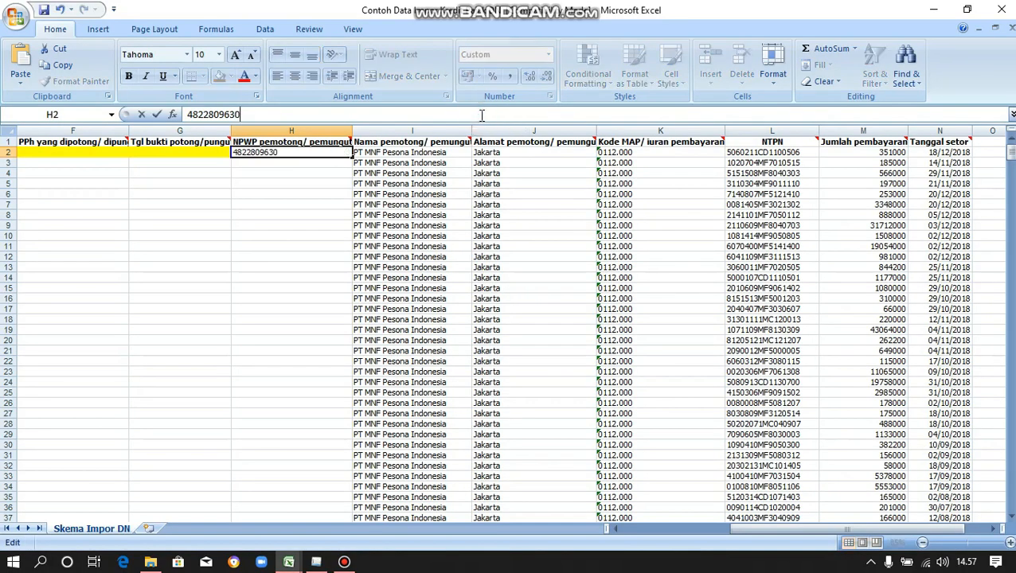
pyautogui.press('Return')
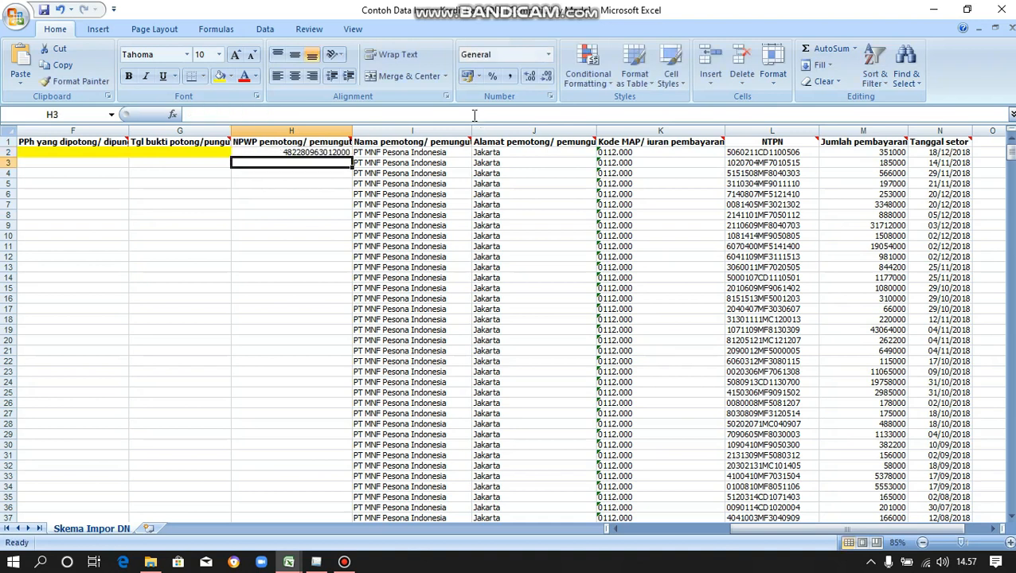
pyautogui.click(327, 152)
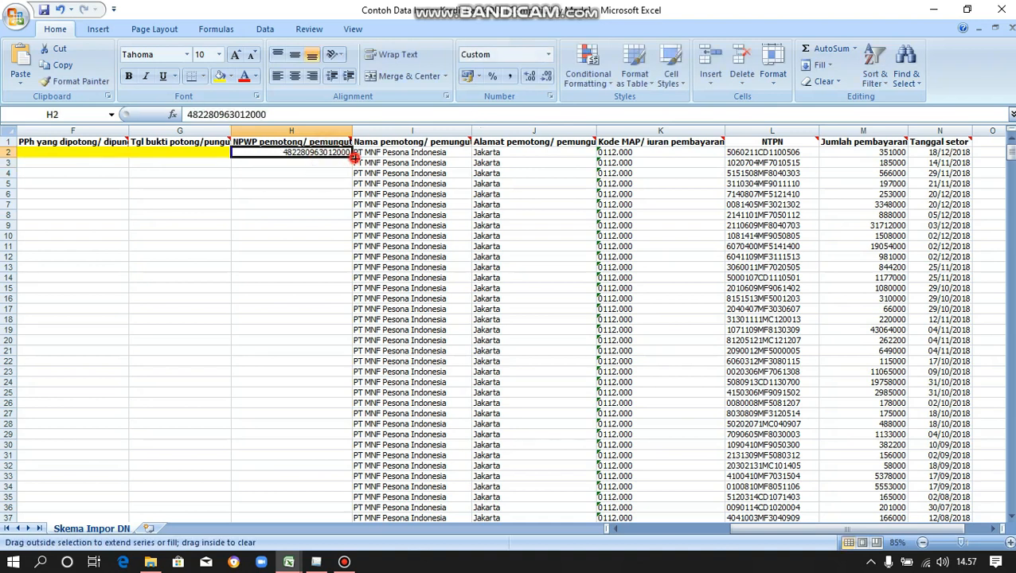
pyautogui.doubleClick(351, 153)
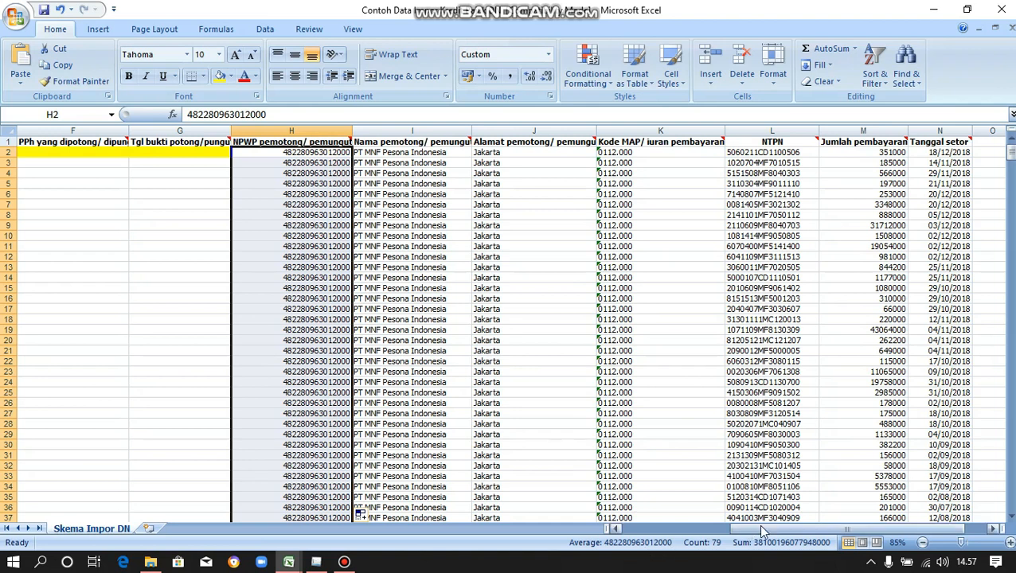
pyautogui.moveTo(757, 529); pyautogui.dragTo(655, 523)
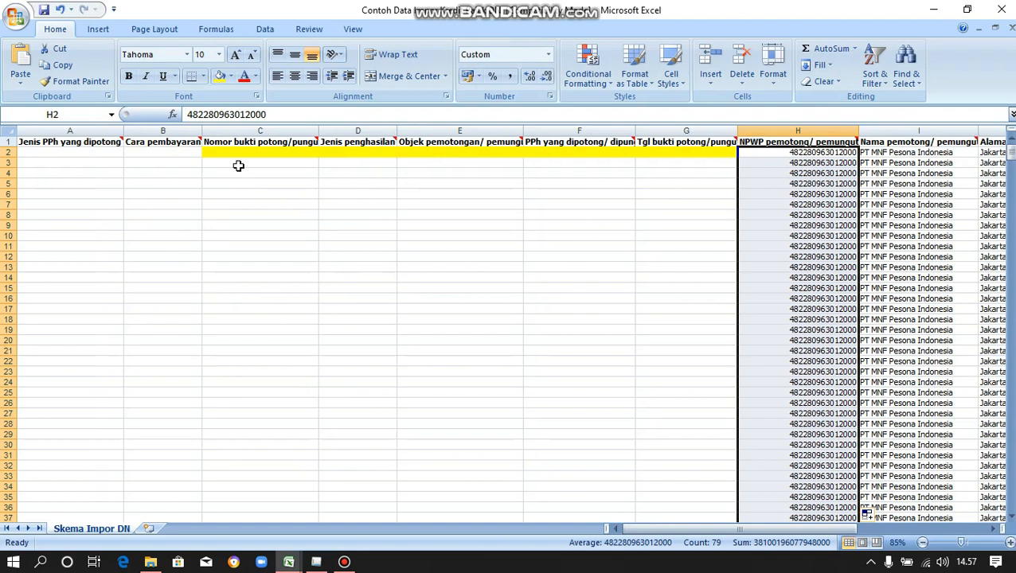
# Enter 1 in B2 and copy it down column B to row 80.
pyautogui.moveTo(199, 141)
pyautogui.click(195, 152)
pyautogui.write('1')
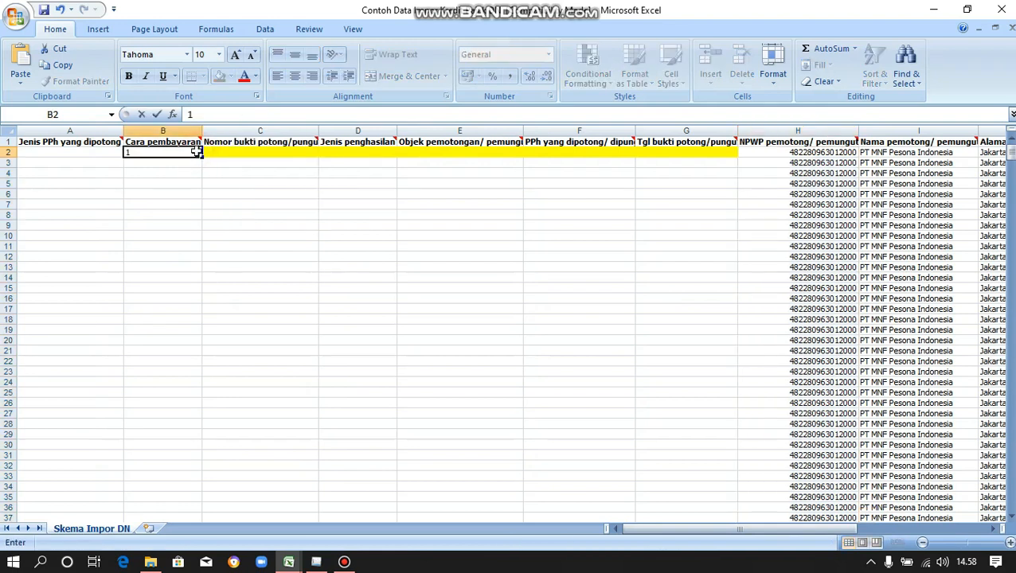
pyautogui.hotkey('ctrl', 'Return')
pyautogui.click(201, 157)
pyautogui.moveTo(200, 156); pyautogui.dragTo(189, 499)
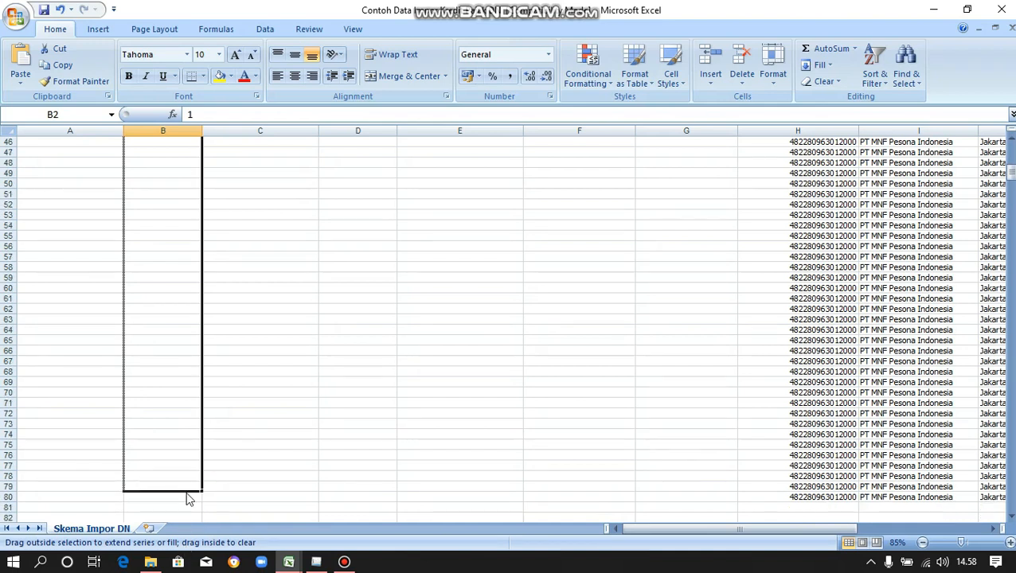
pyautogui.scroll(14, 202, 336)
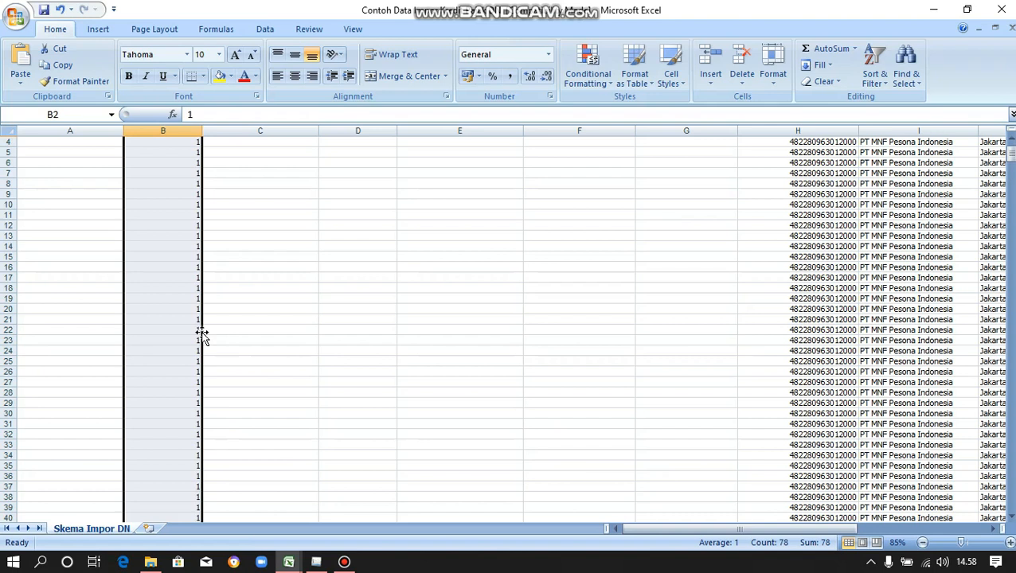
pyautogui.scroll(1, 202, 336)
# Enter 22 in A2 and fill it down column A for every data row.
pyautogui.click(105, 151)
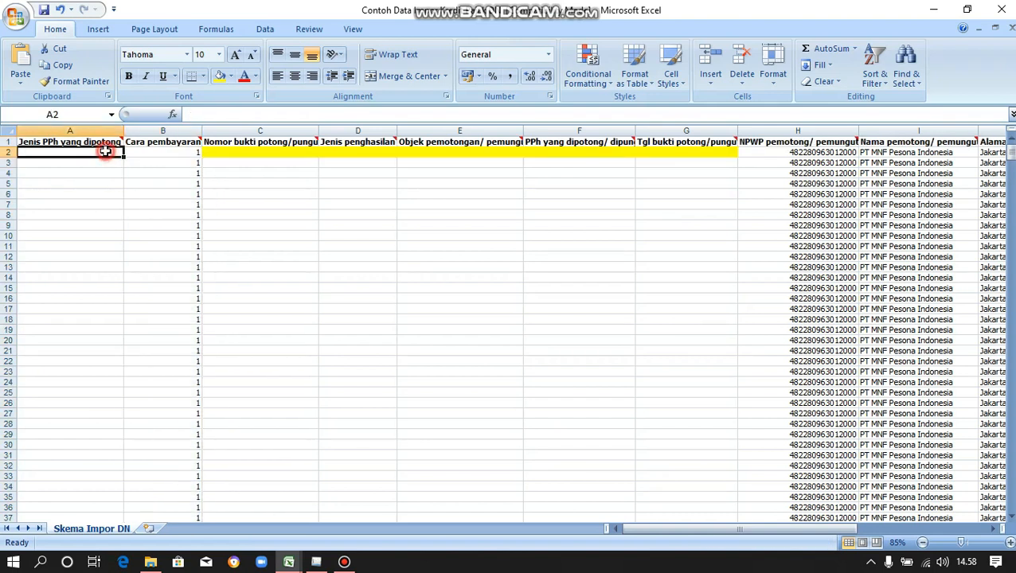
pyautogui.moveTo(123, 140)
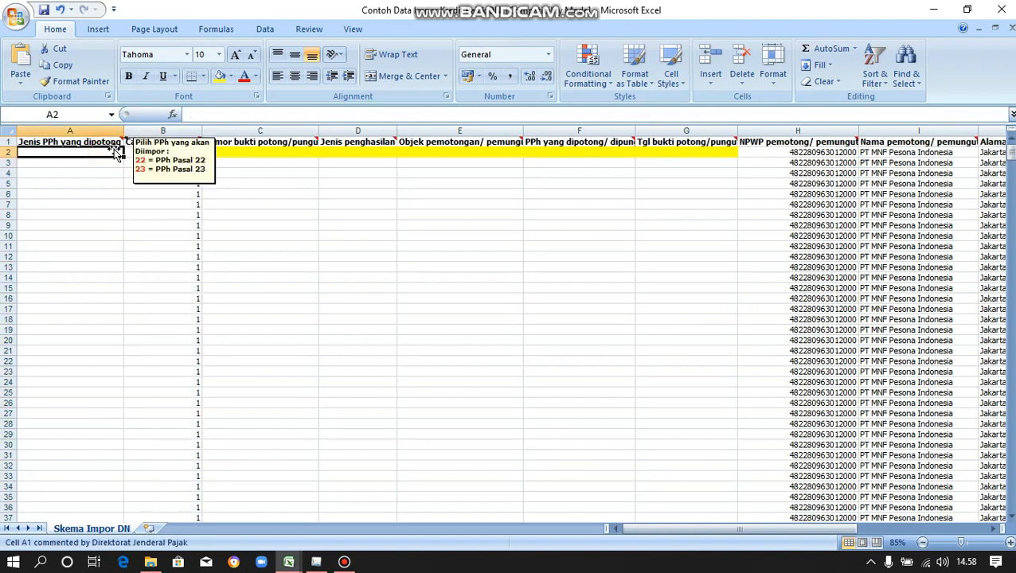
pyautogui.write('22')
pyautogui.press('Return')
pyautogui.click(104, 152)
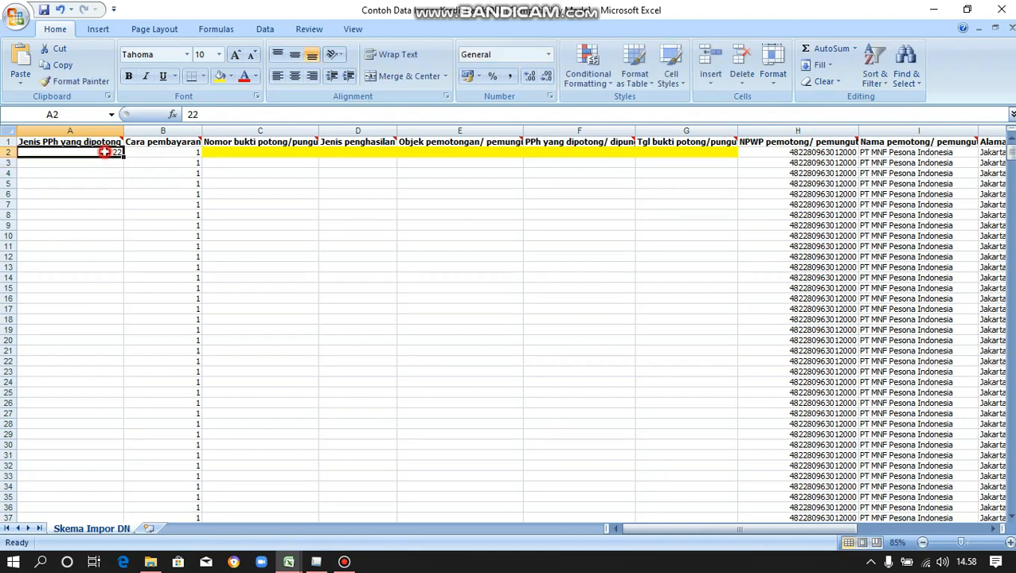
pyautogui.doubleClick(124, 160)
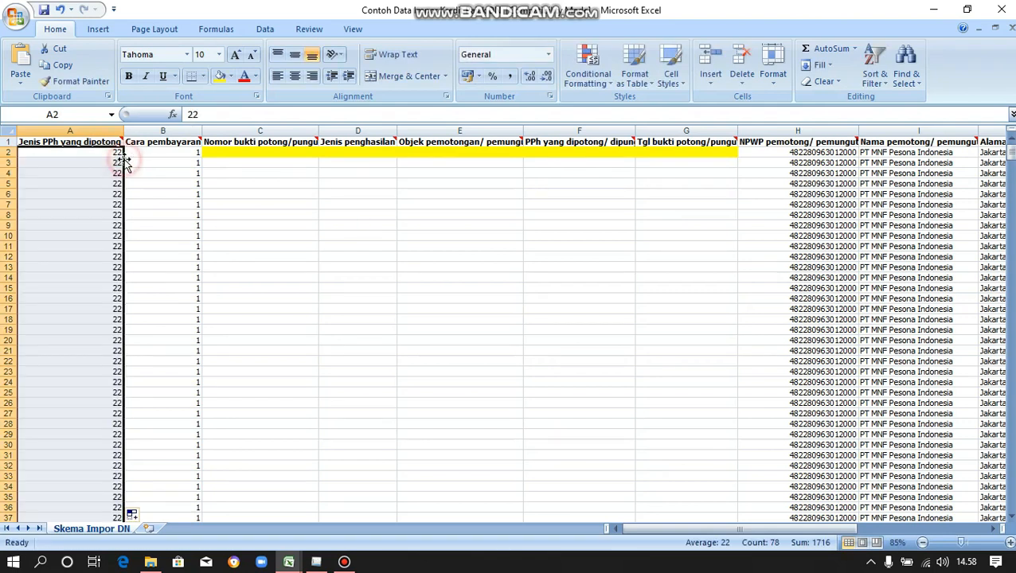
pyautogui.scroll(-1, 102, 431)
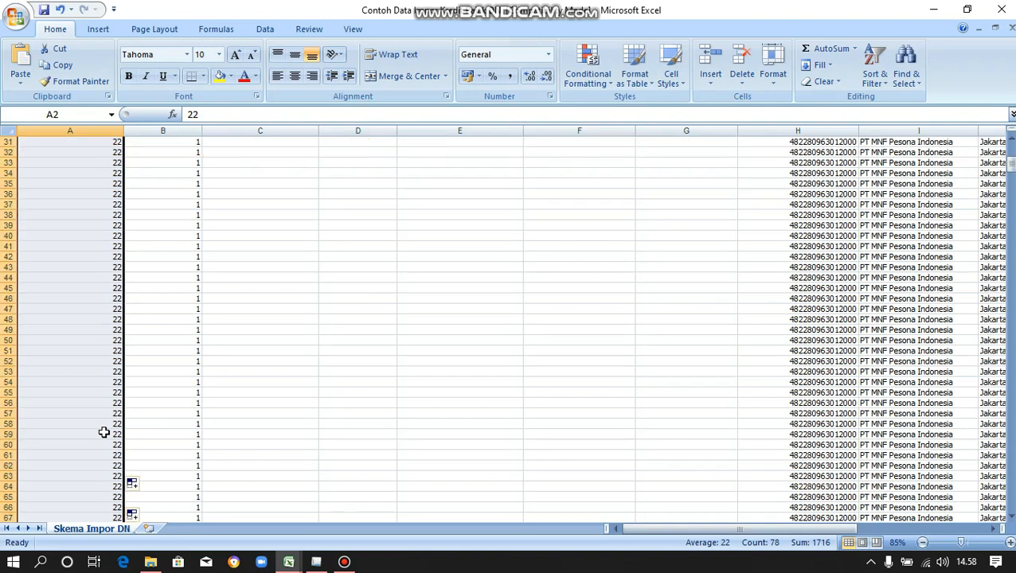
pyautogui.click(104, 432)
pyautogui.scroll(1, 104, 433)
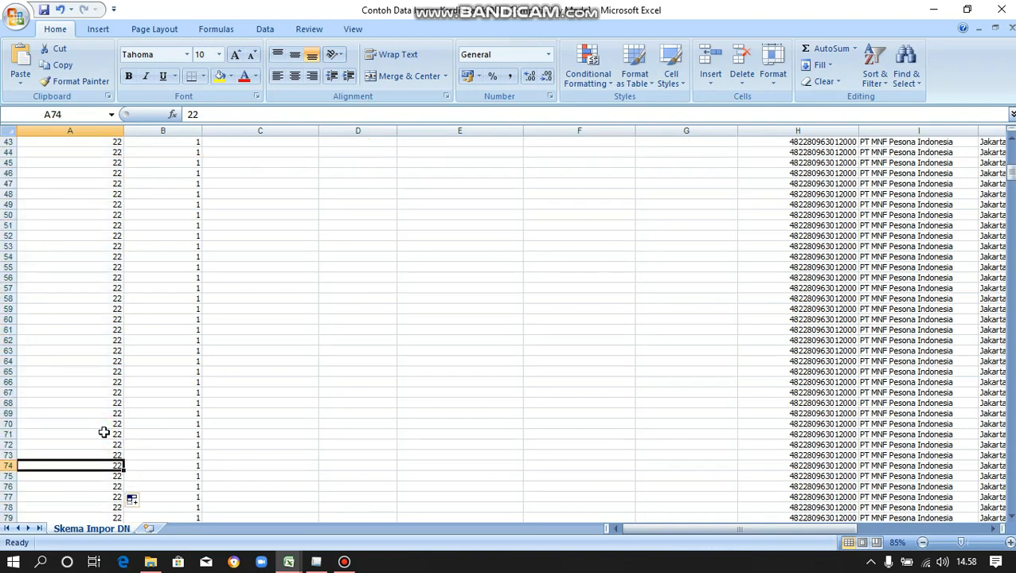
pyautogui.scroll(14, 104, 432)
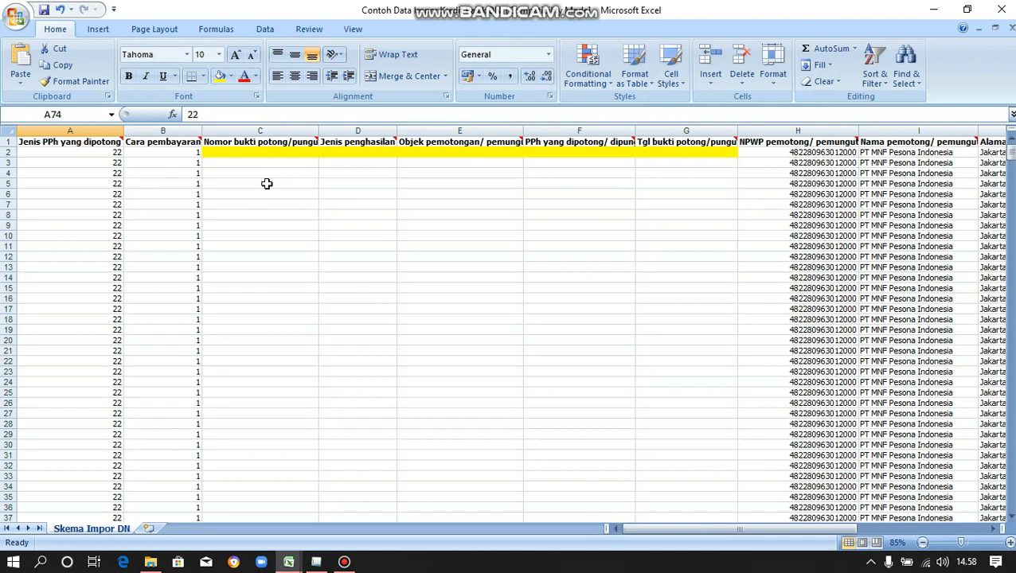
pyautogui.moveTo(222, 152); pyautogui.dragTo(682, 153)
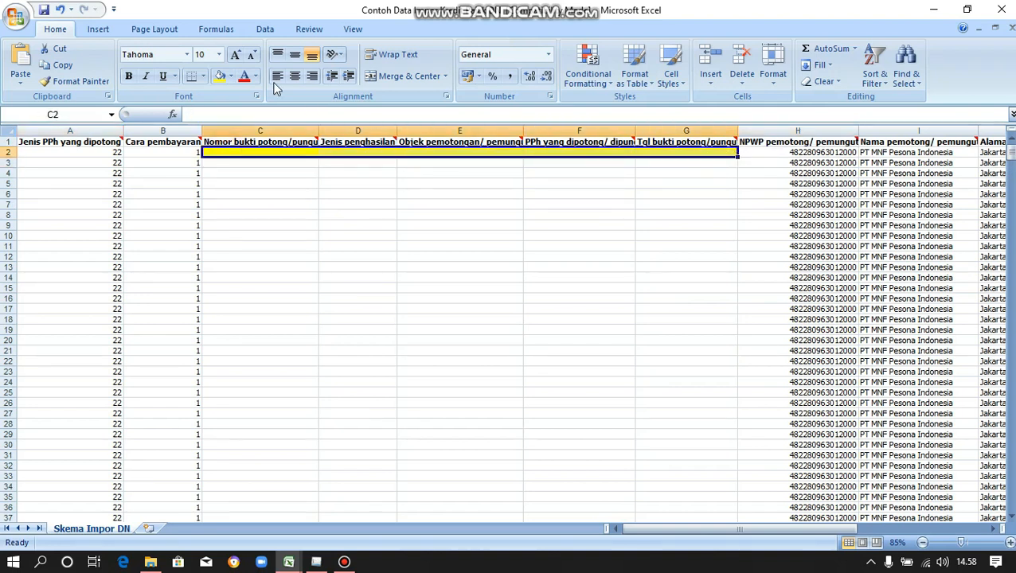
# Set cells C2:G2 to No Fill to remove their yellow highlight.
pyautogui.click(231, 77)
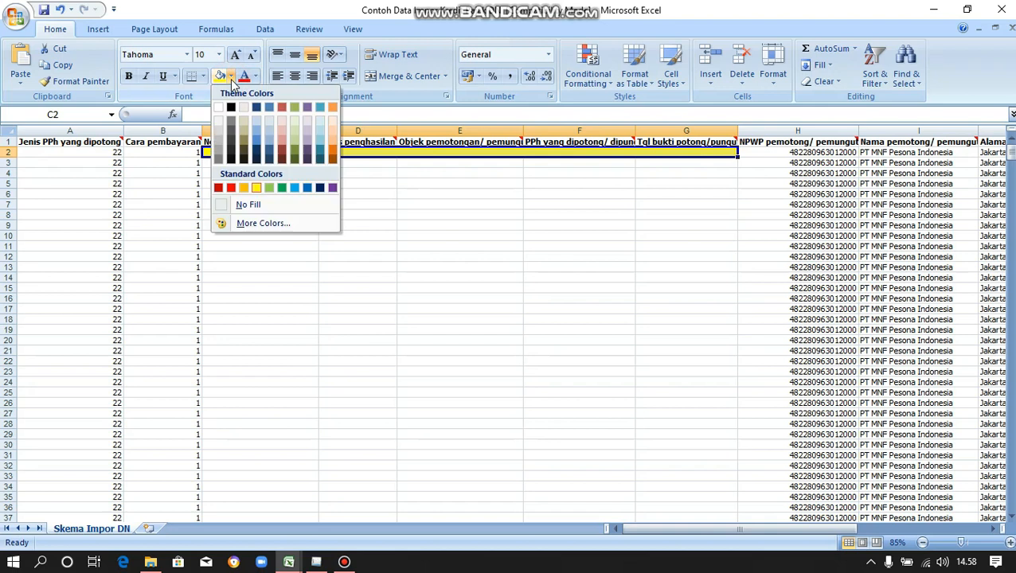
pyautogui.click(265, 205)
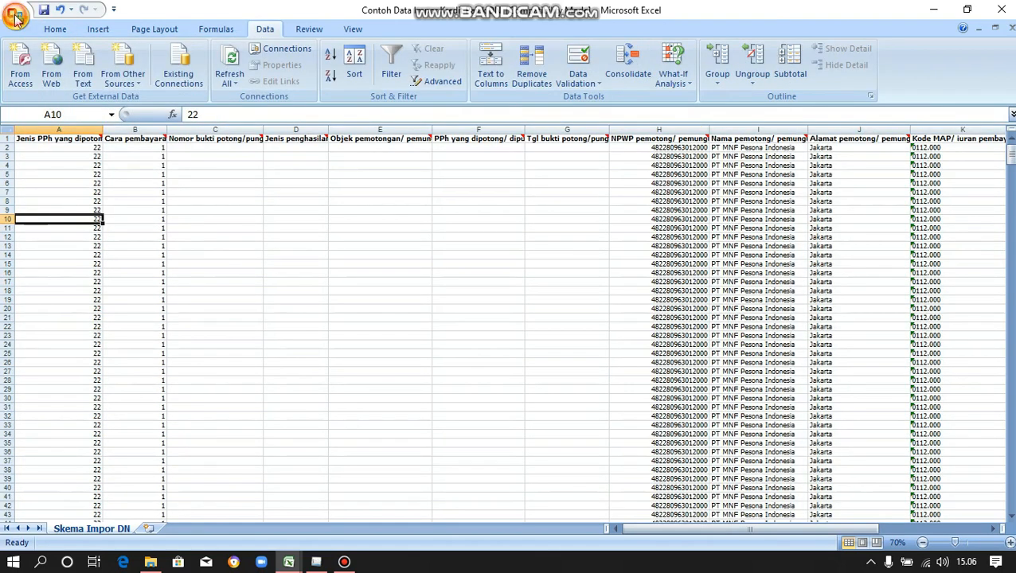
pyautogui.click(15, 19)
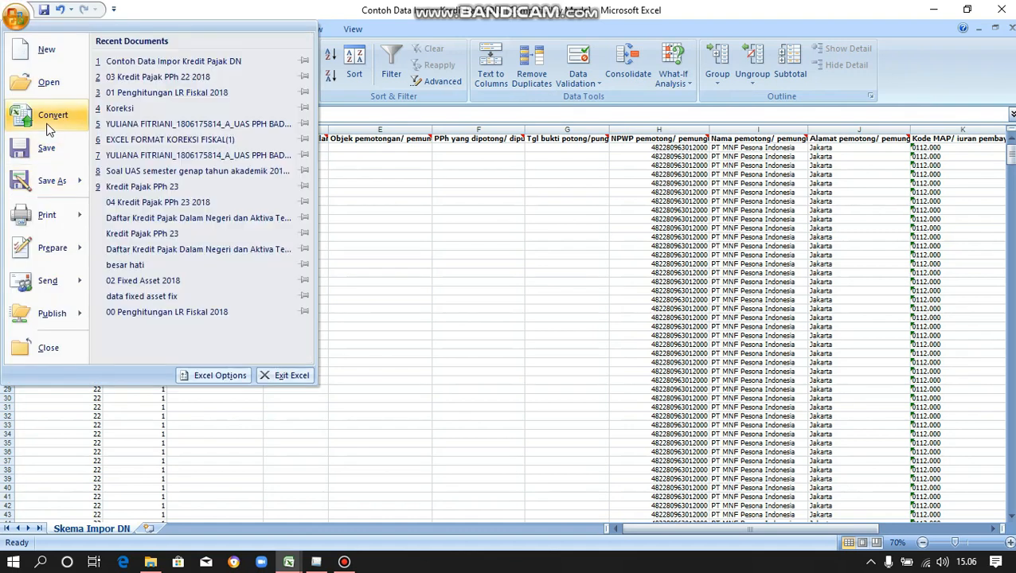
# Convert the workbook to the current Excel format and reopen it.
pyautogui.click(46, 123)
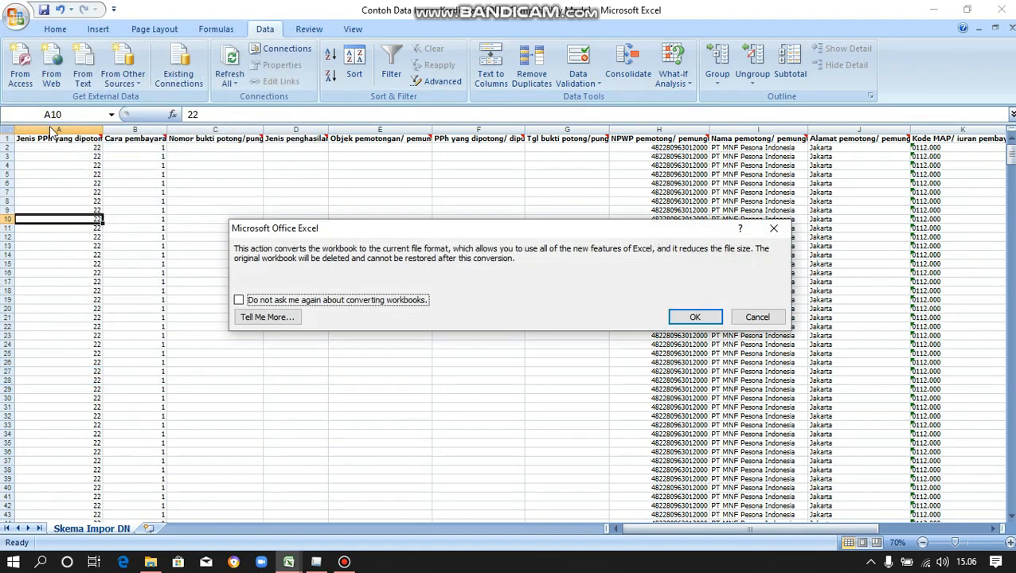
pyautogui.click(695, 317)
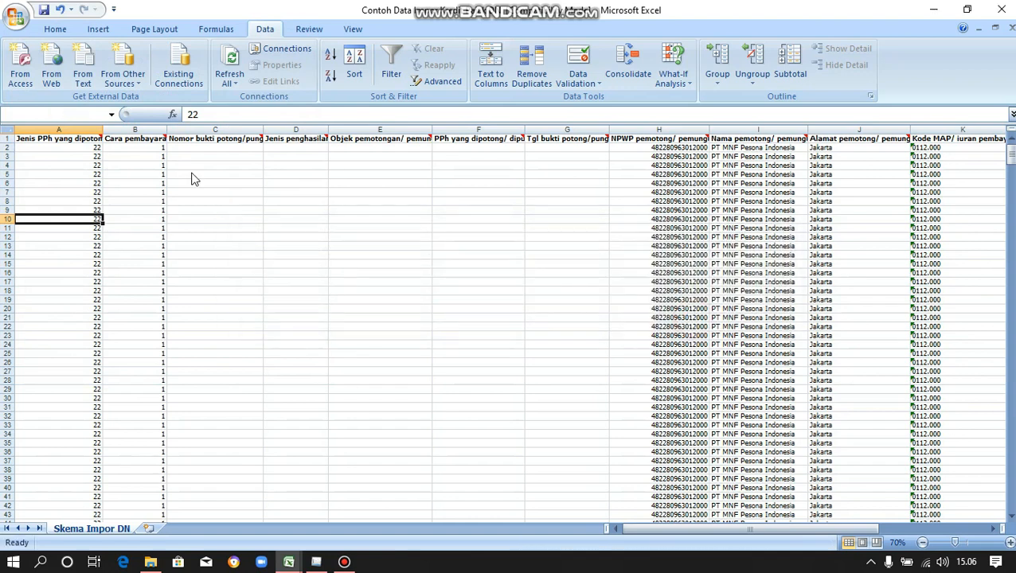
pyautogui.click(483, 320)
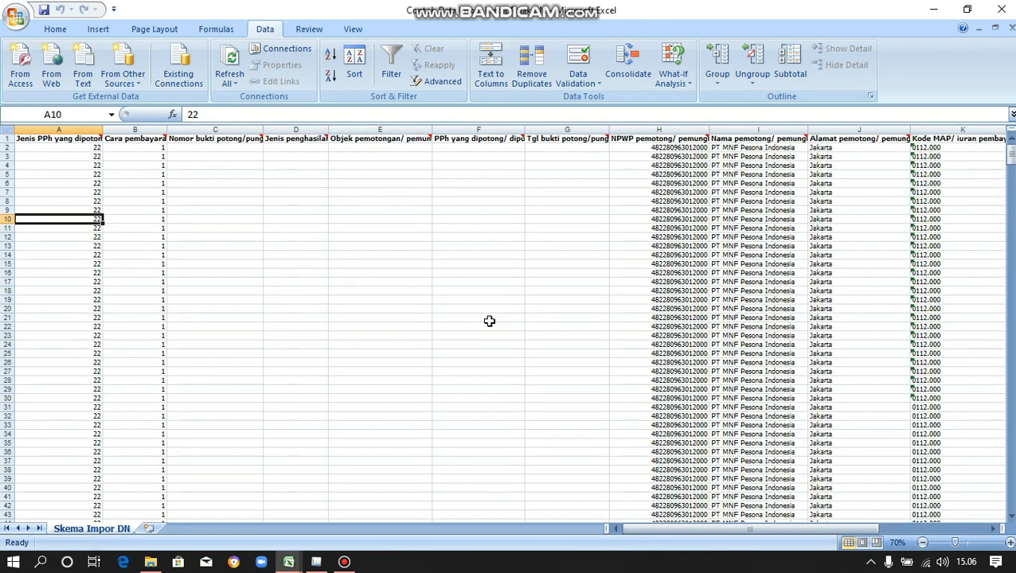
# Save a copy of the workbook as 'Kredit Pajak PPh 22'.
pyautogui.click(14, 22)
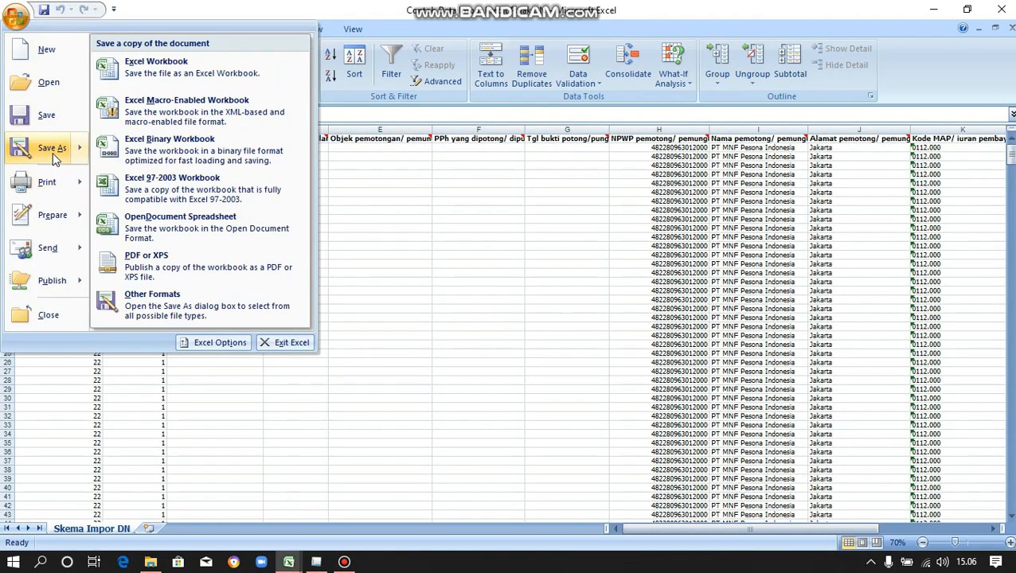
pyautogui.click(52, 151)
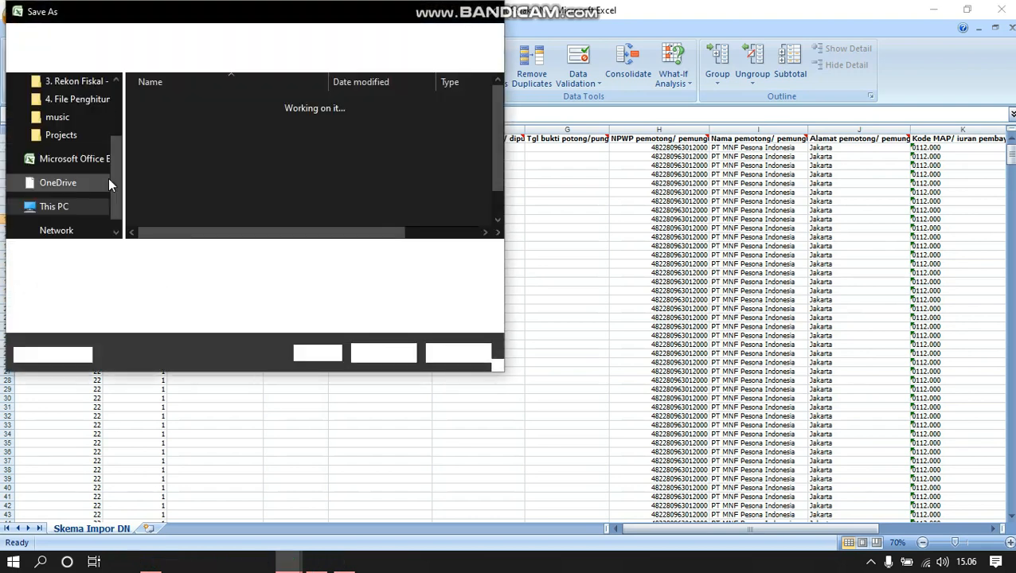
pyautogui.scroll(-2, 162, 196)
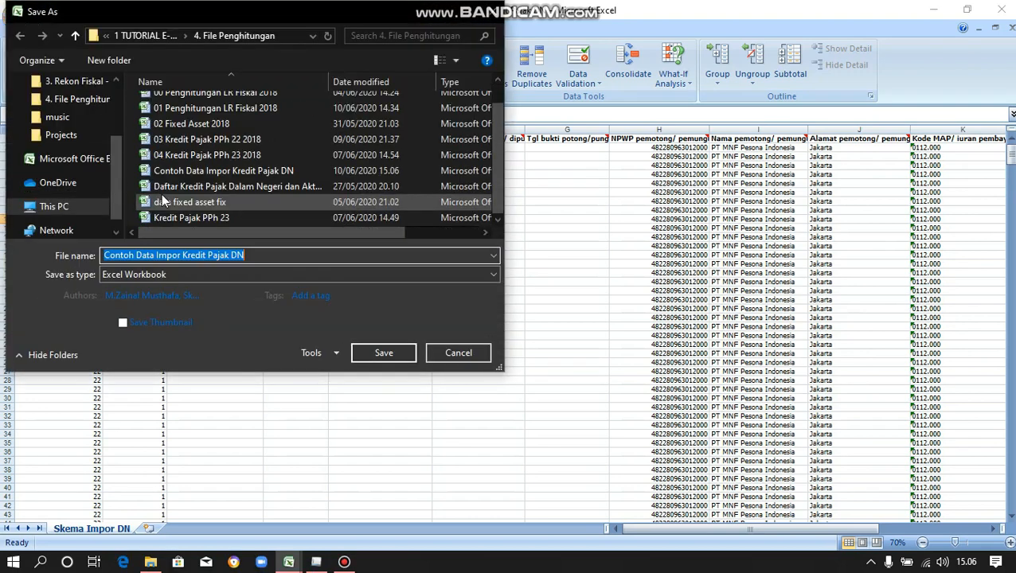
pyautogui.click(185, 218)
pyautogui.doubleClick(214, 258)
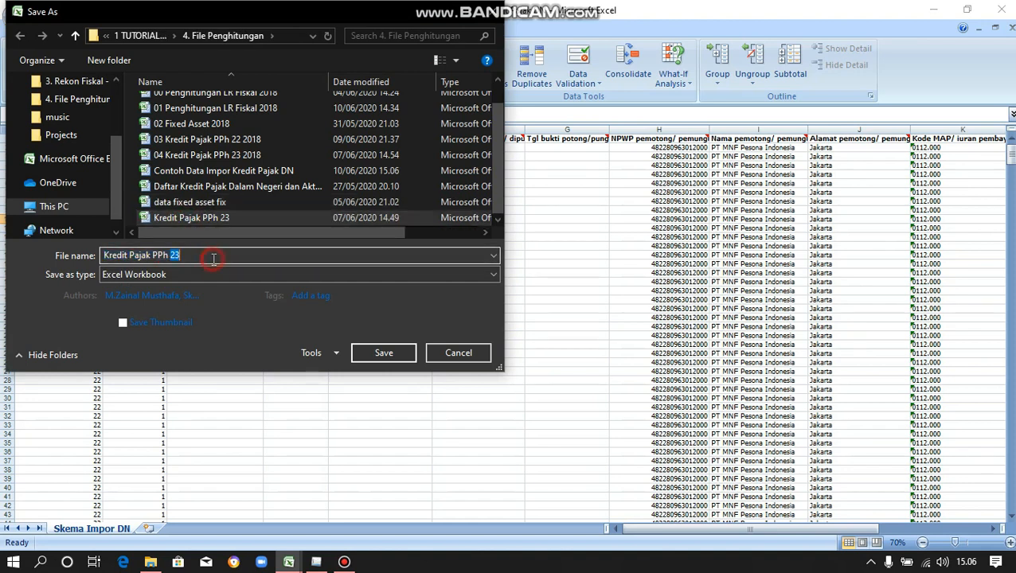
pyautogui.write('22')
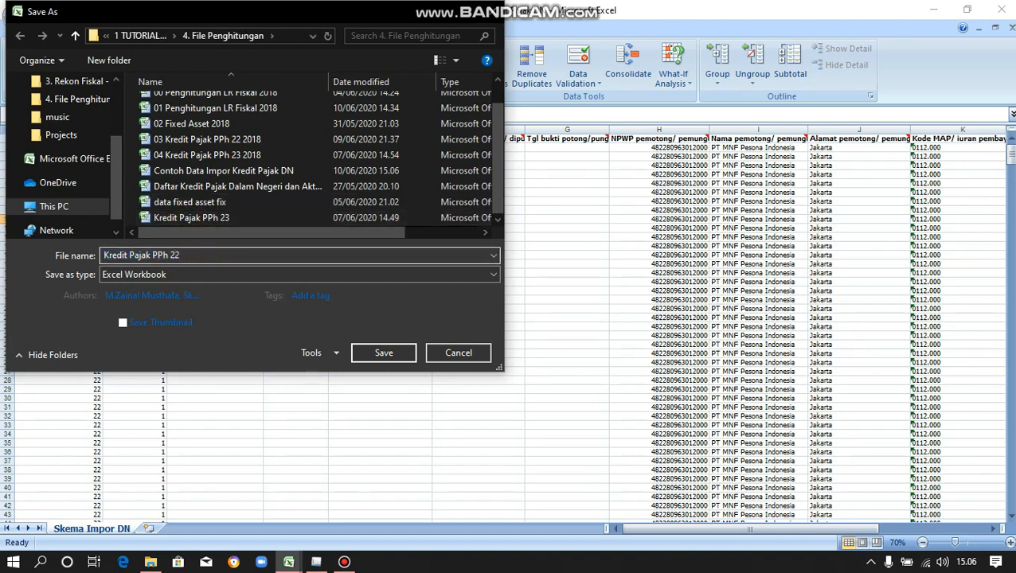
pyautogui.press('Return')
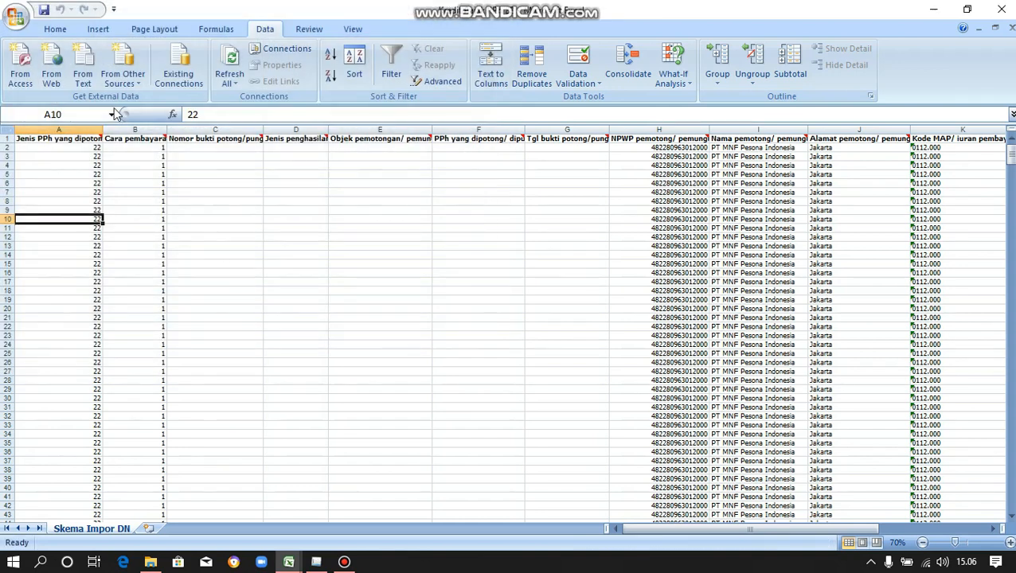
# Save the template as 'Kredit Pajak PPh 22' in CSV (Comma delimited) format, keeping CSV.
pyautogui.click(15, 16)
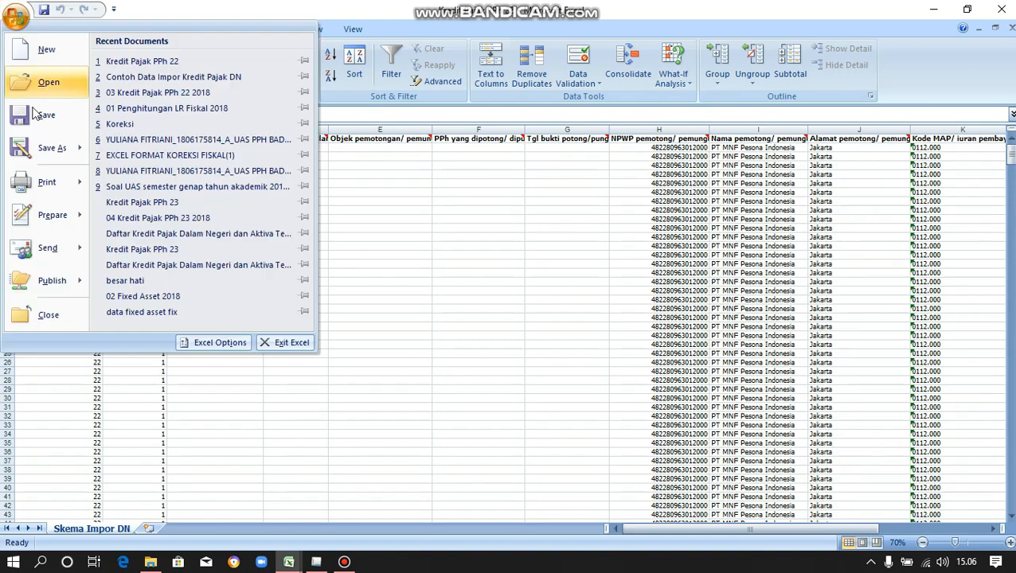
pyautogui.click(48, 151)
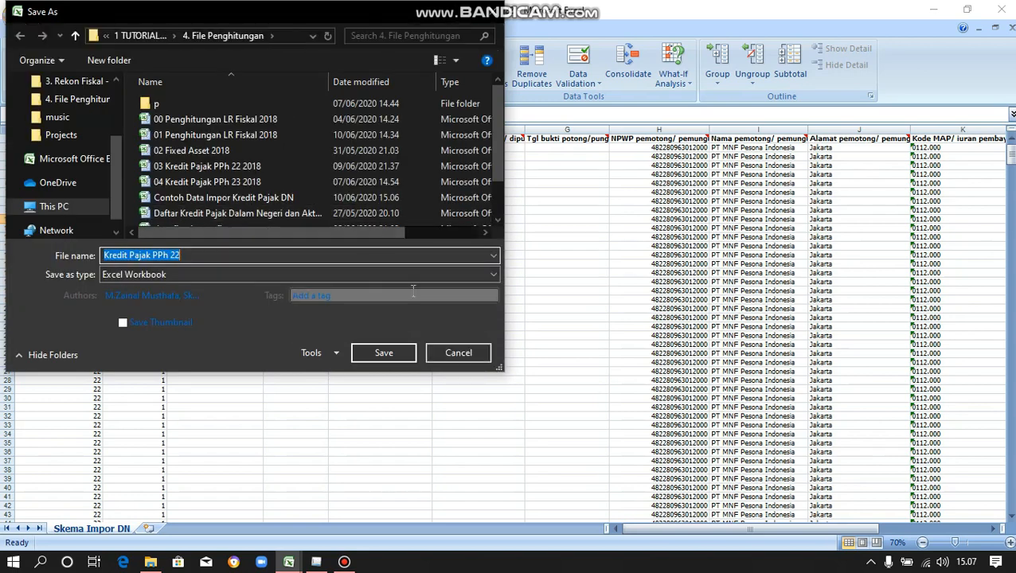
pyautogui.click(412, 277)
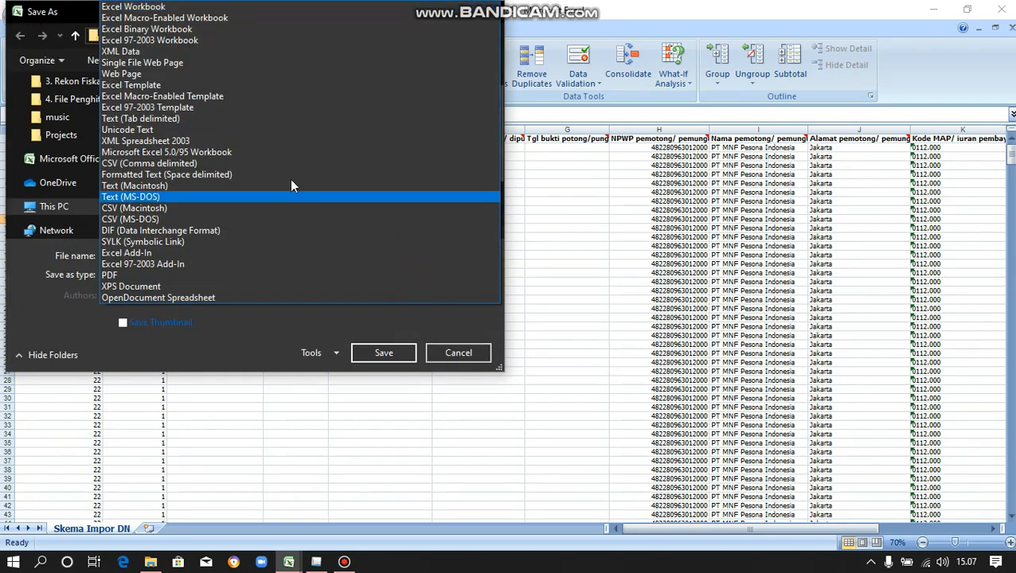
pyautogui.click(189, 164)
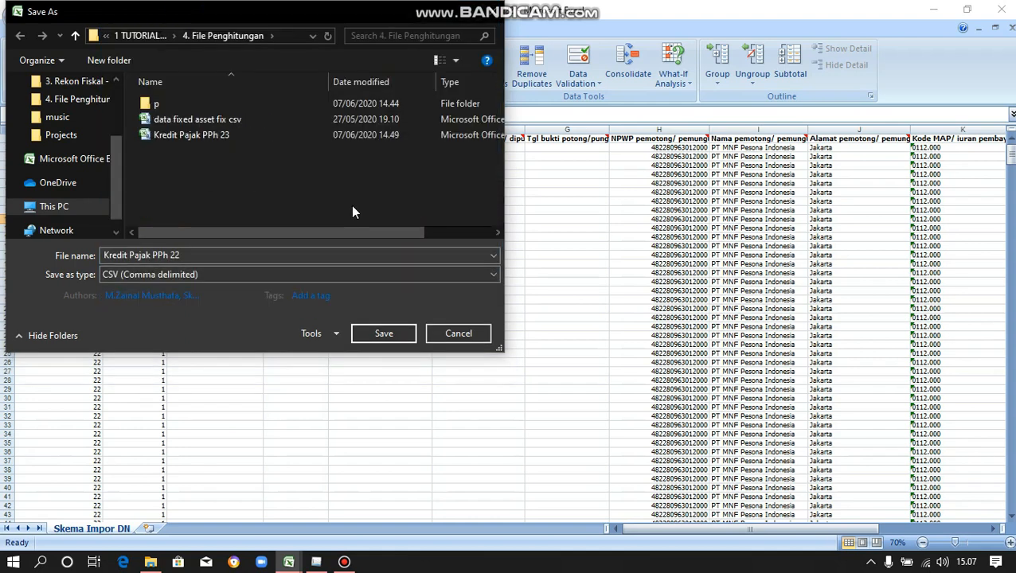
pyautogui.click(383, 338)
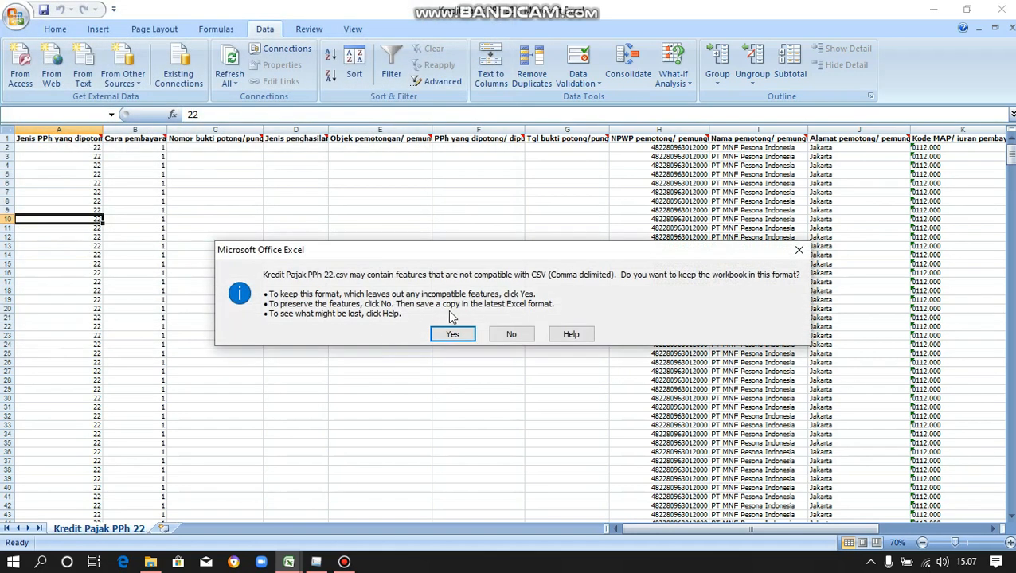
pyautogui.click(452, 332)
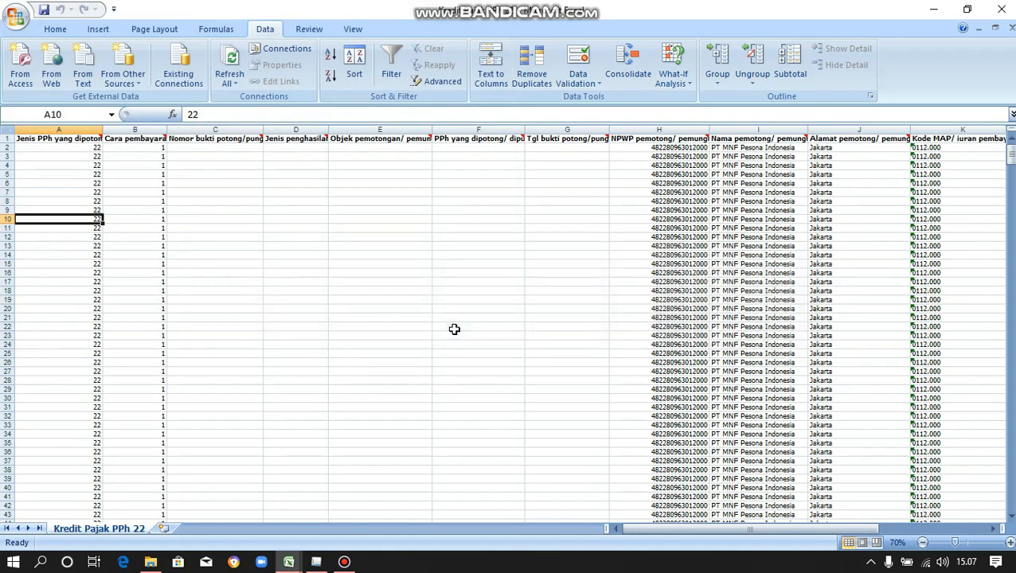
# Close Kredit Pajak PPh 22.csv, saving changes as CSV, and return to e-SPT.
pyautogui.click(1000, 8)
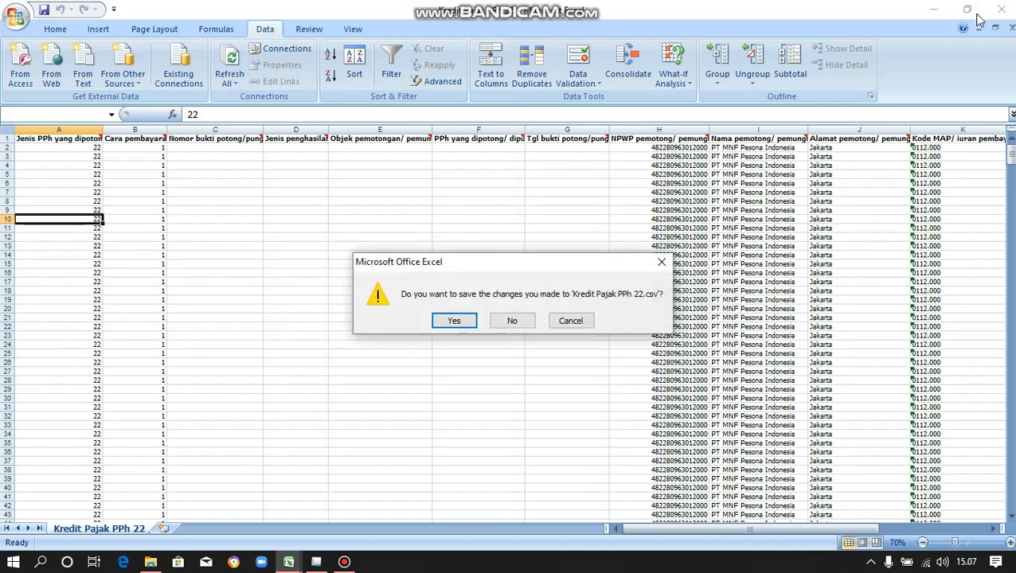
pyautogui.click(452, 321)
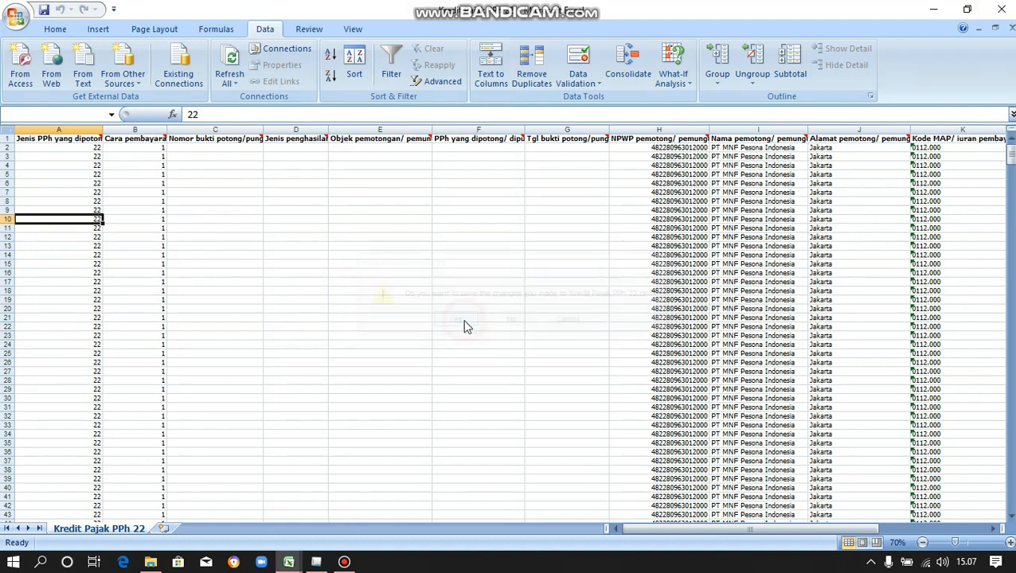
pyautogui.click(452, 335)
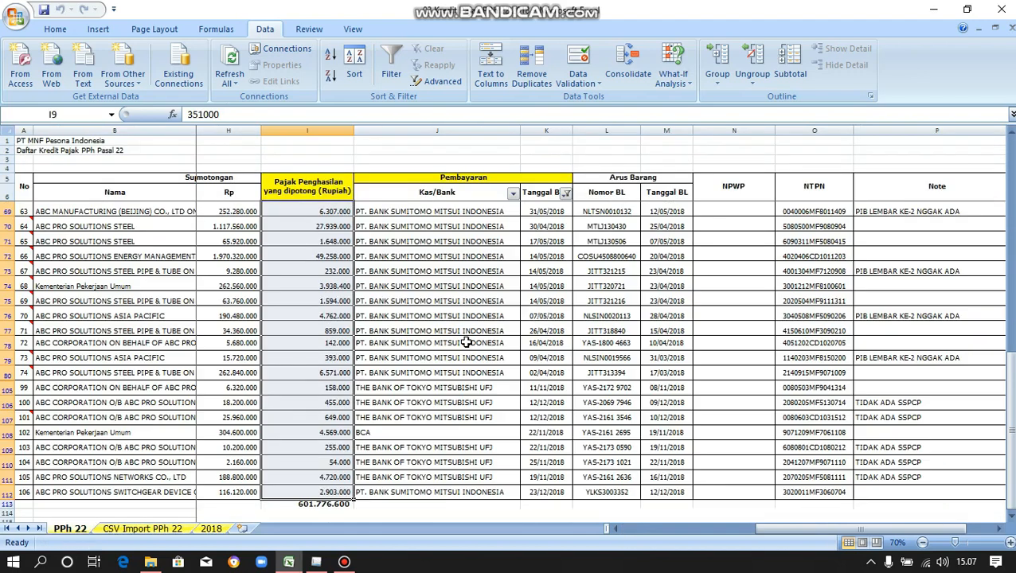
pyautogui.click(629, 284)
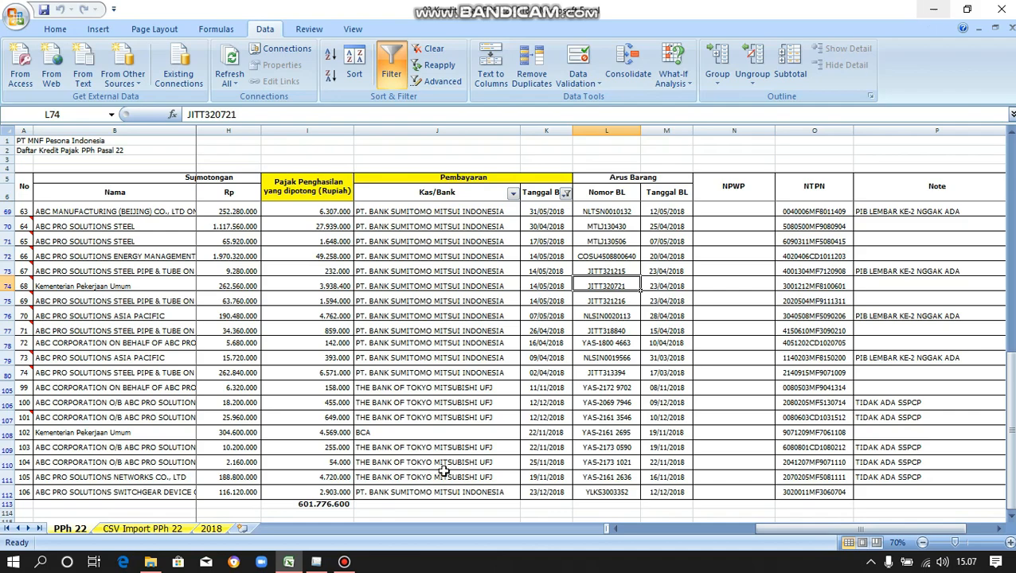
pyautogui.click(324, 564)
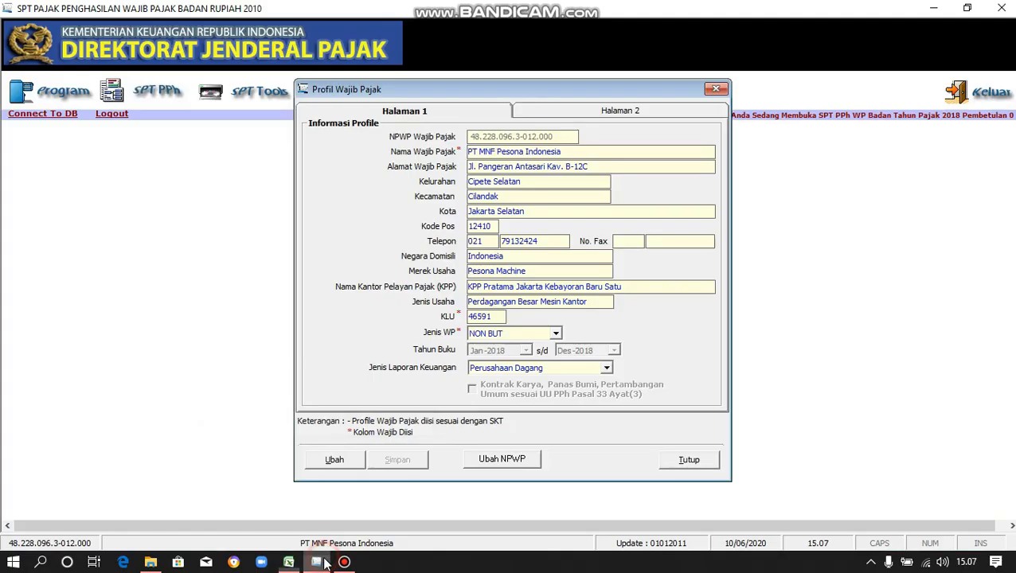
# Open Utility > Impor Data, set tax year 2018, and load Kredit Pajak PPh 22.csv.
pyautogui.click(678, 461)
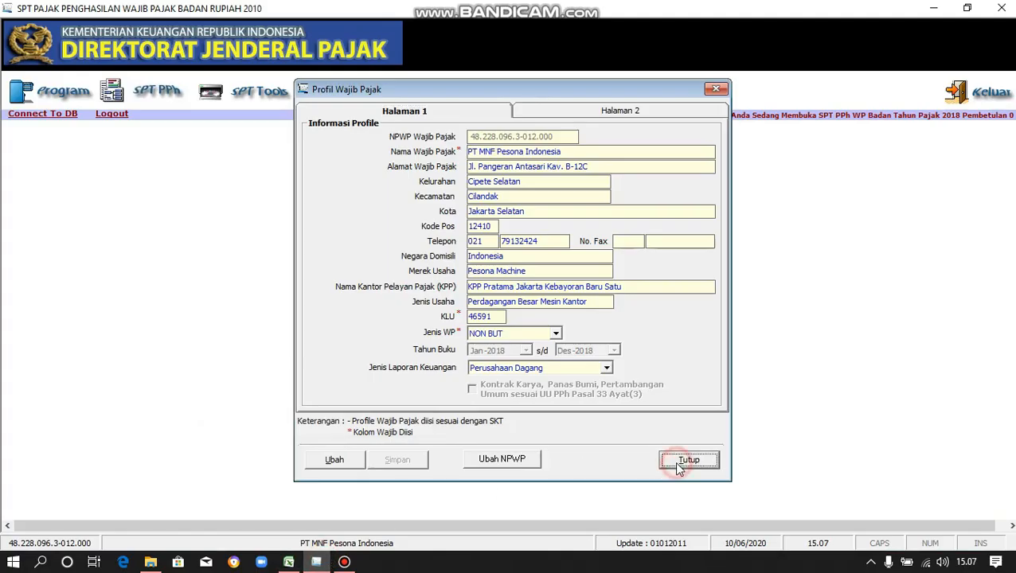
pyautogui.click(351, 94)
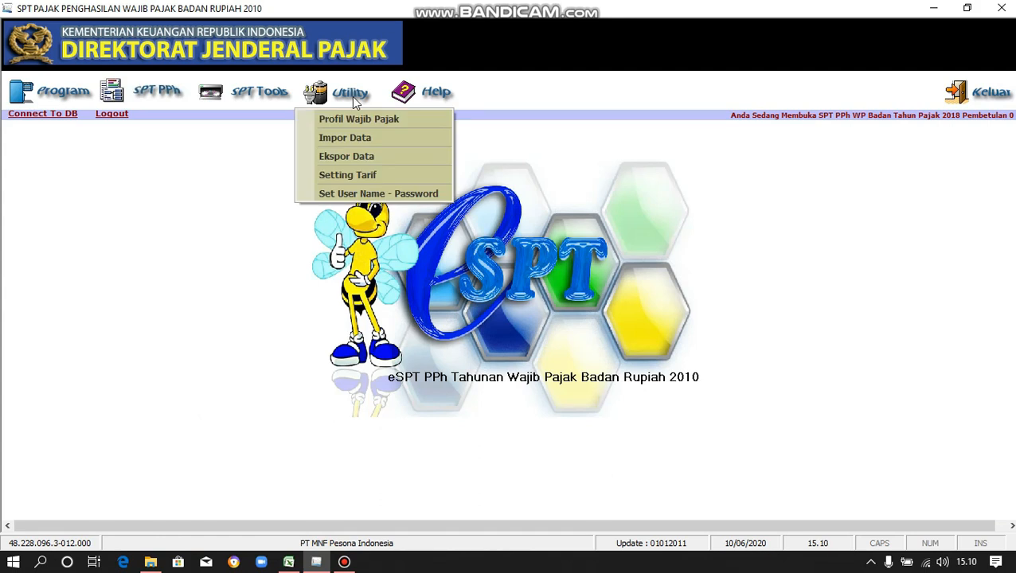
pyautogui.click(370, 142)
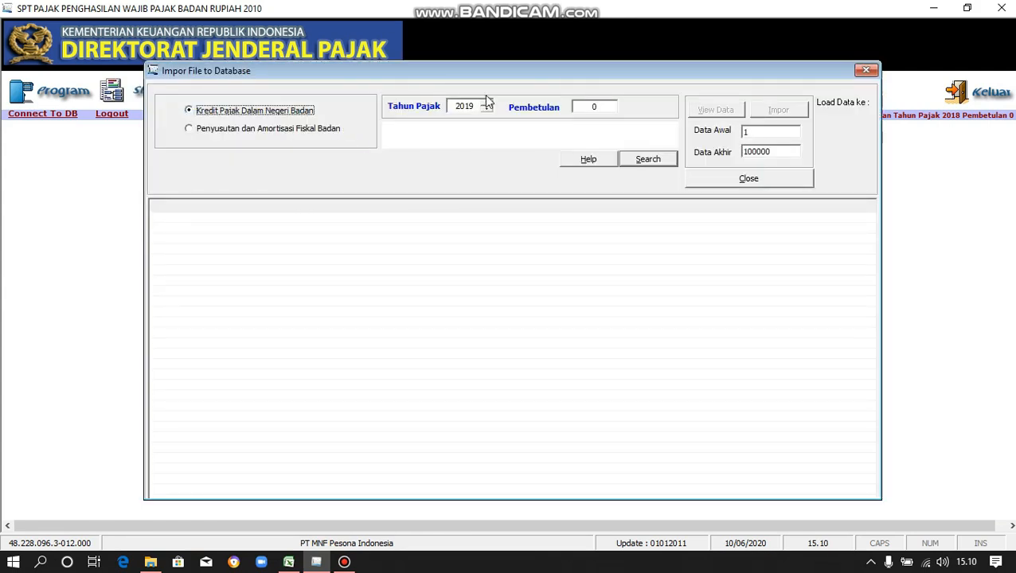
pyautogui.click(487, 109)
pyautogui.click(645, 166)
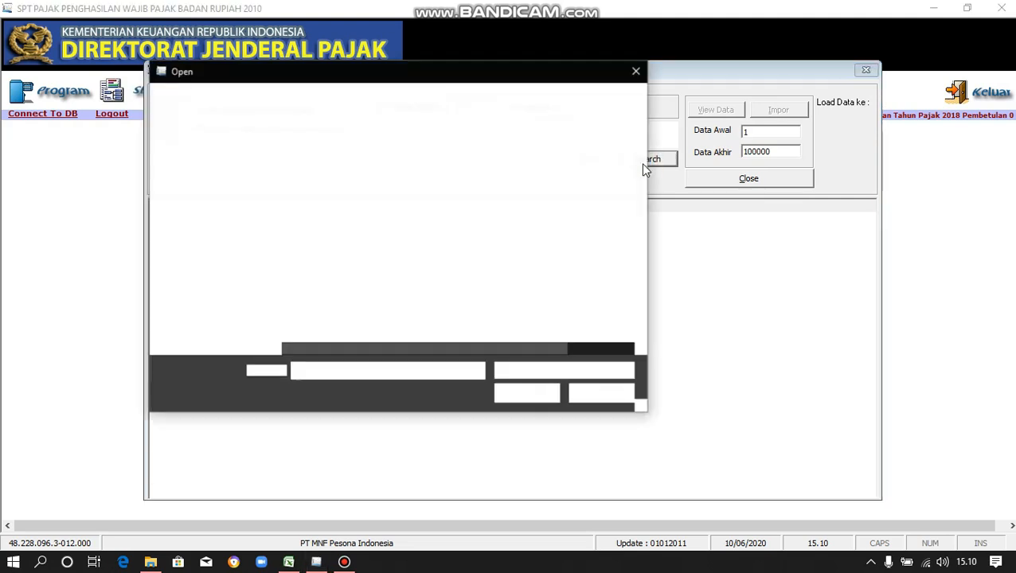
pyautogui.click(371, 197)
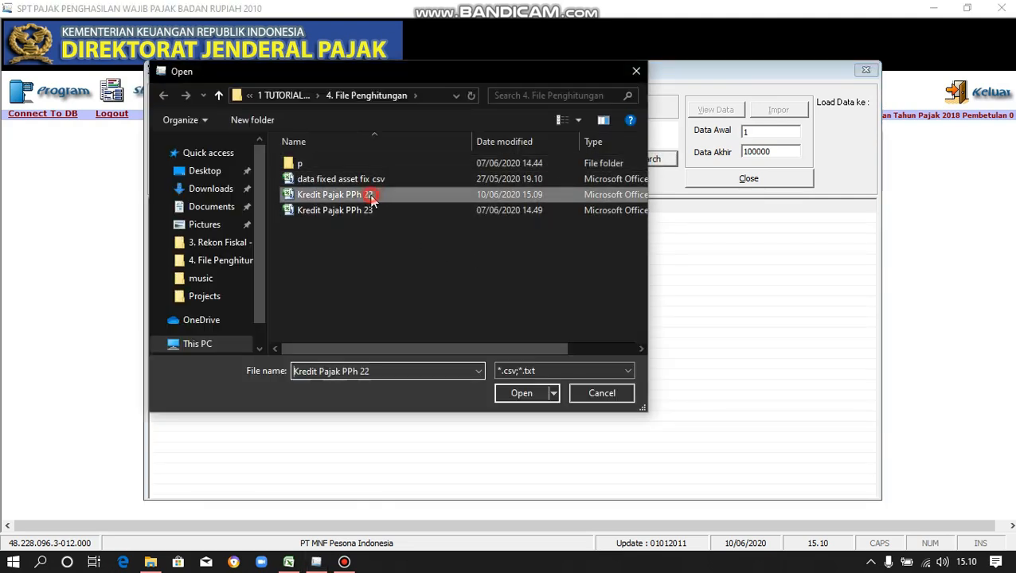
pyautogui.click(520, 390)
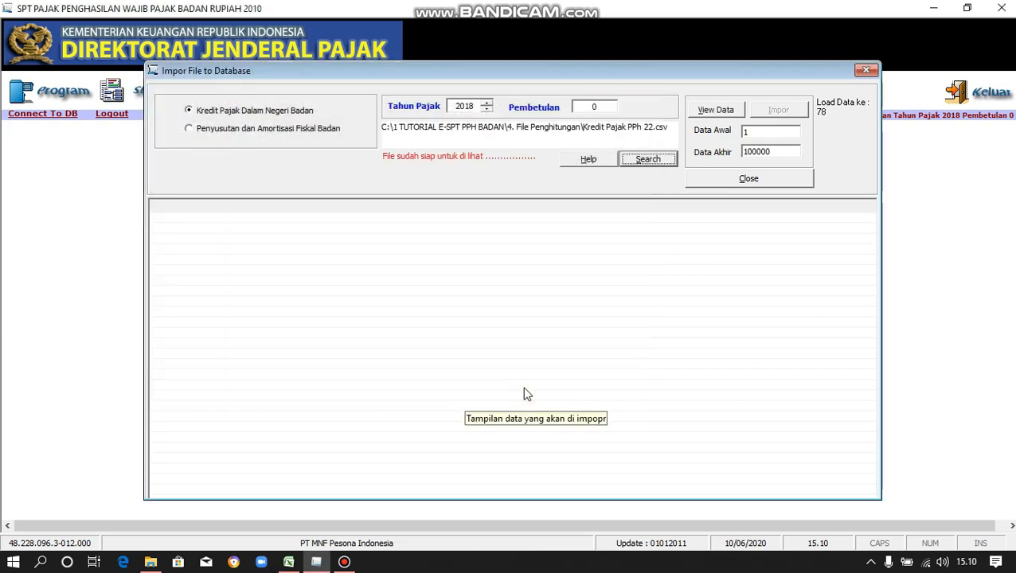
# Read the PPh 22 credit records from the CSV and show them in the list.
pyautogui.click(711, 110)
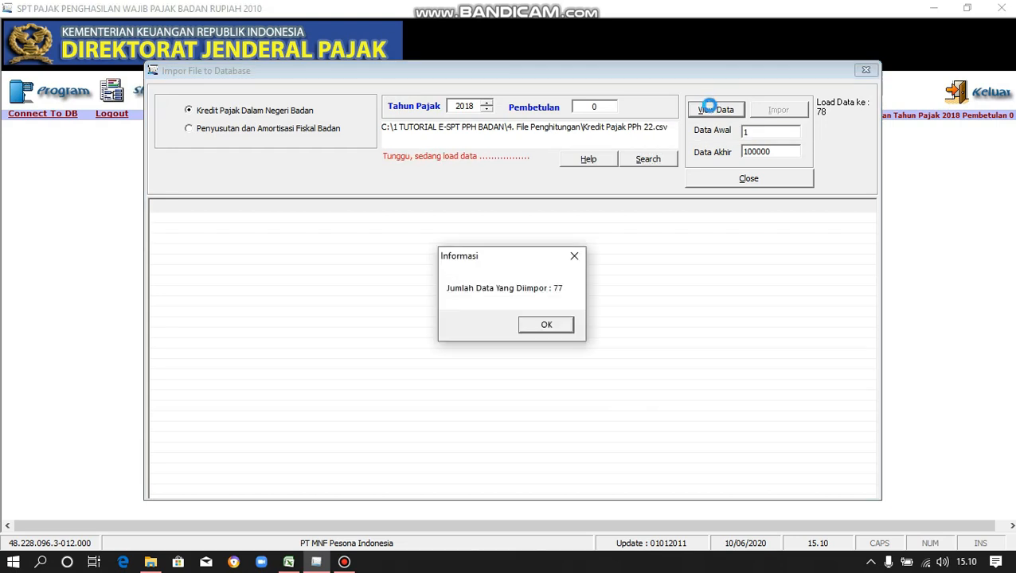
pyautogui.click(560, 326)
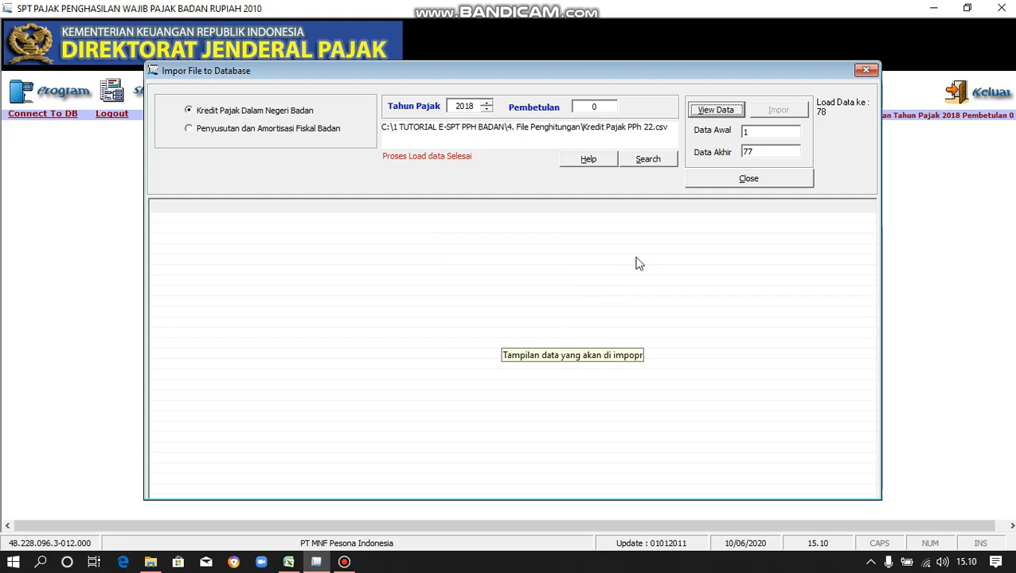
pyautogui.click(707, 112)
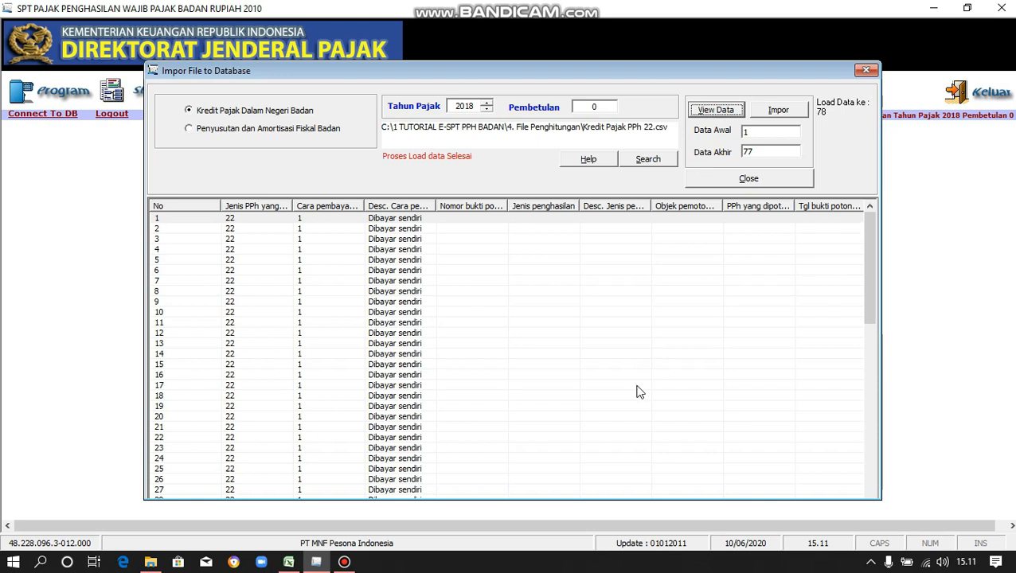
pyautogui.moveTo(869, 296); pyautogui.dragTo(871, 223)
# Import the 78 records into the database and close the import window.
pyautogui.click(772, 113)
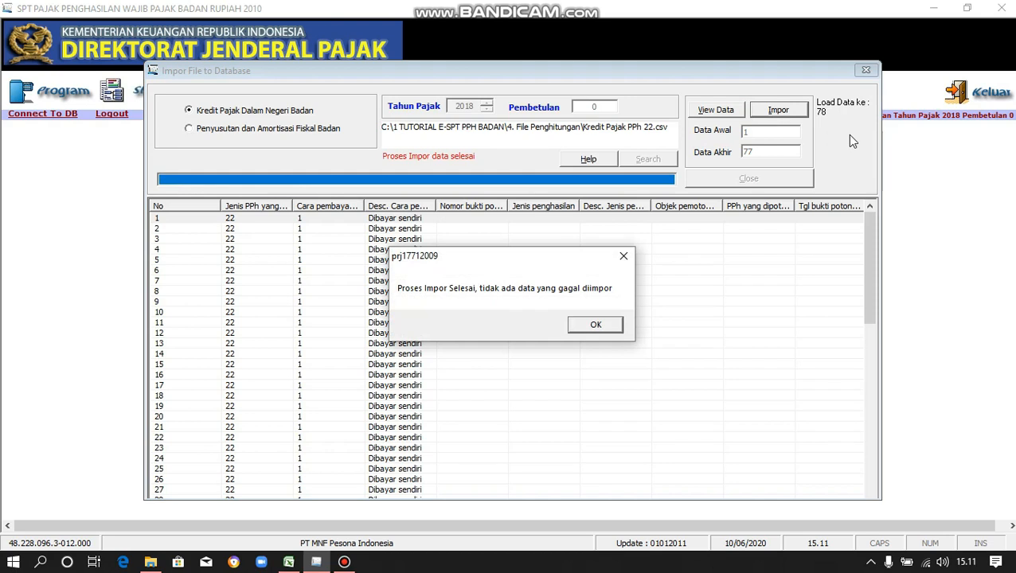
pyautogui.click(595, 325)
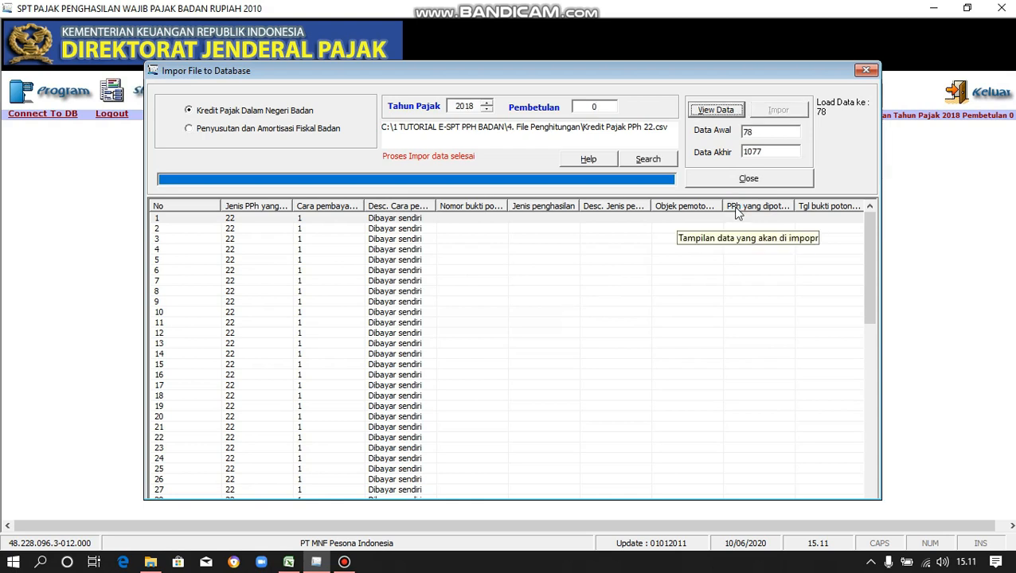
pyautogui.click(718, 179)
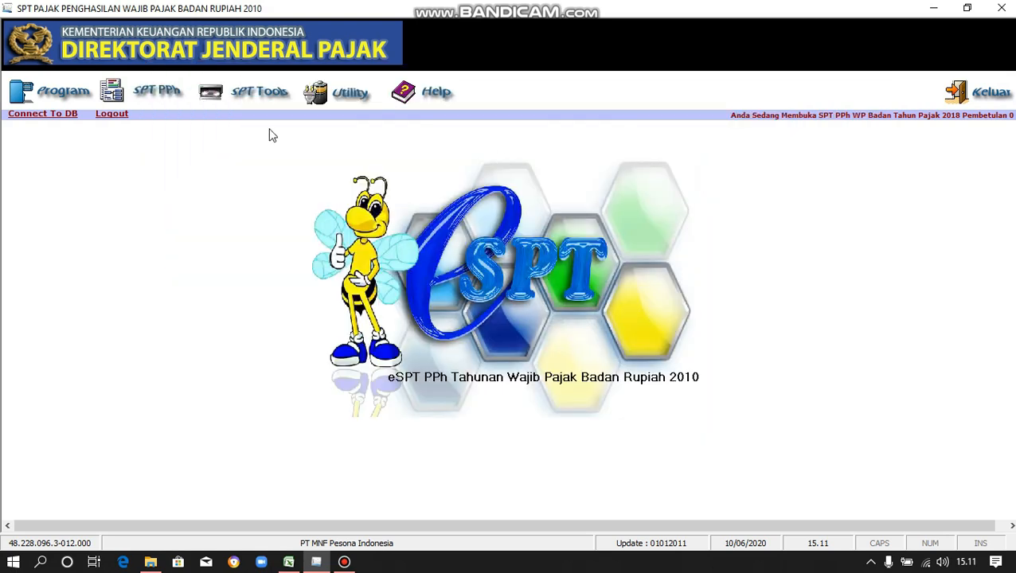
pyautogui.click(172, 94)
pyautogui.moveTo(184, 139)
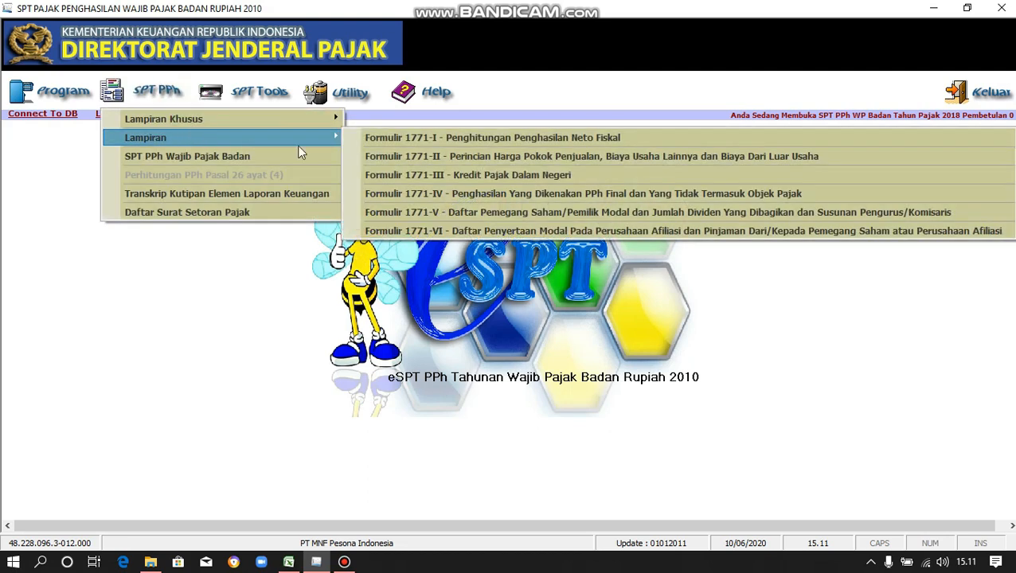
pyautogui.click(390, 175)
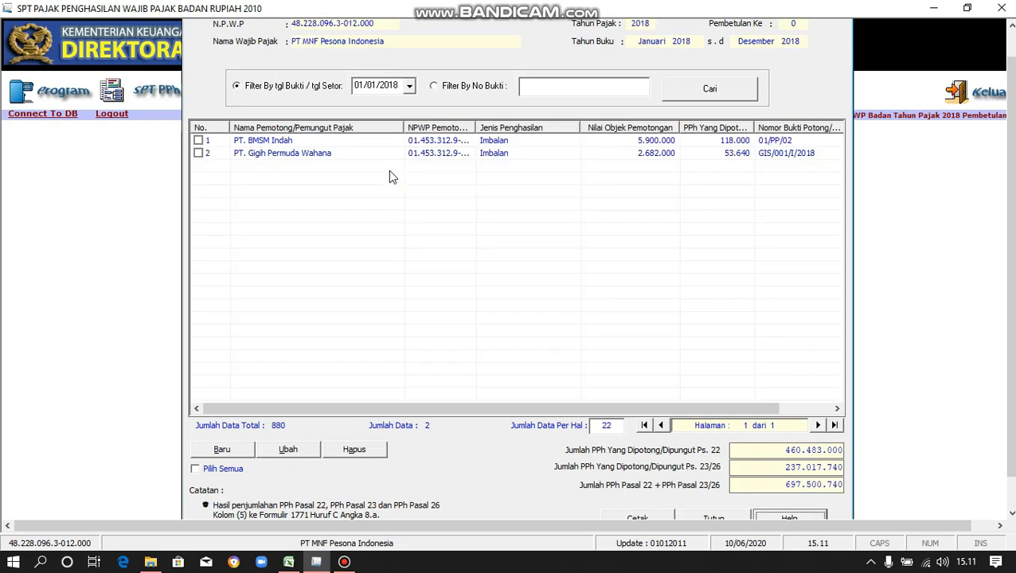
pyautogui.click(569, 93)
pyautogui.click(703, 93)
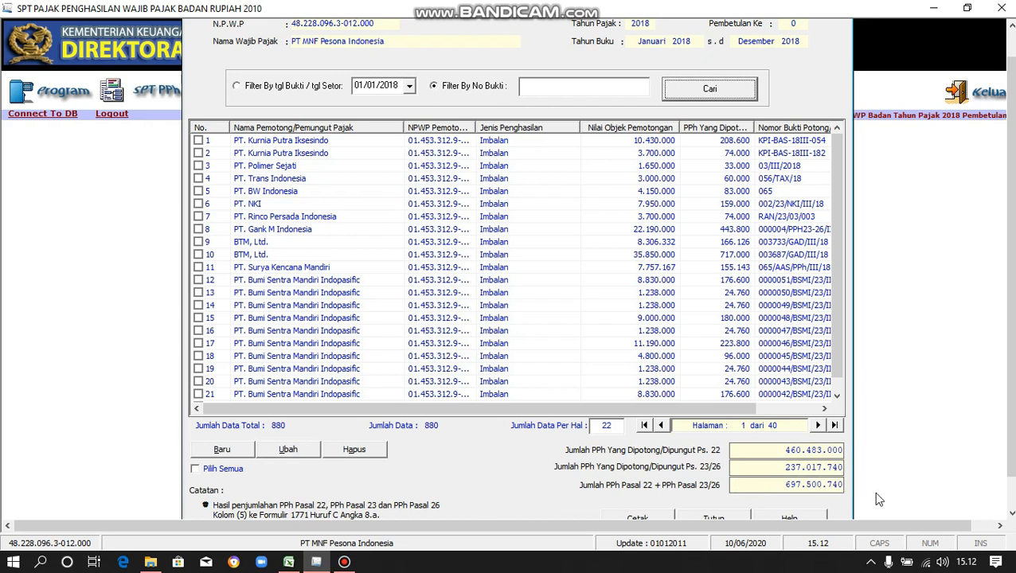
pyautogui.press('Escape')
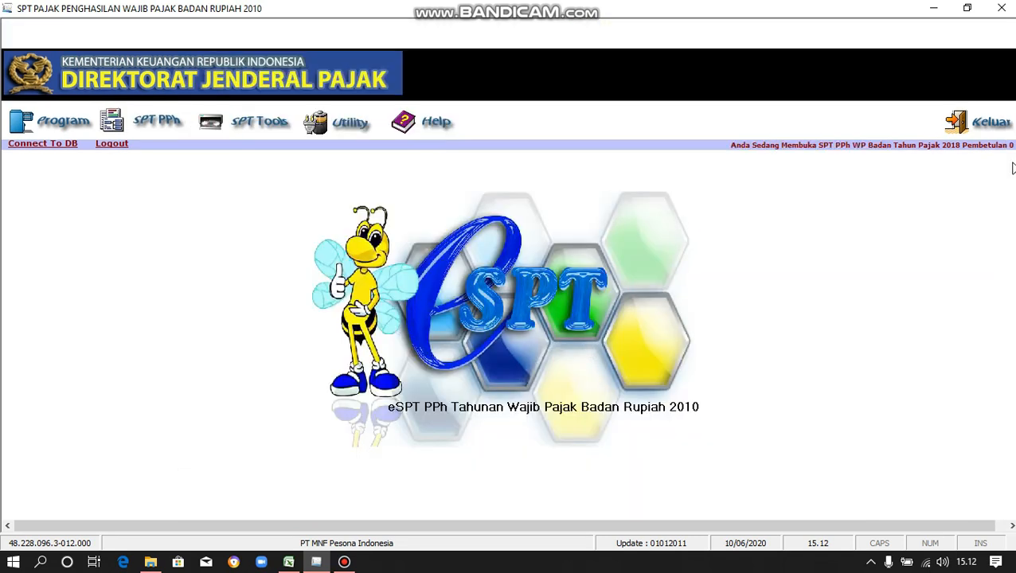
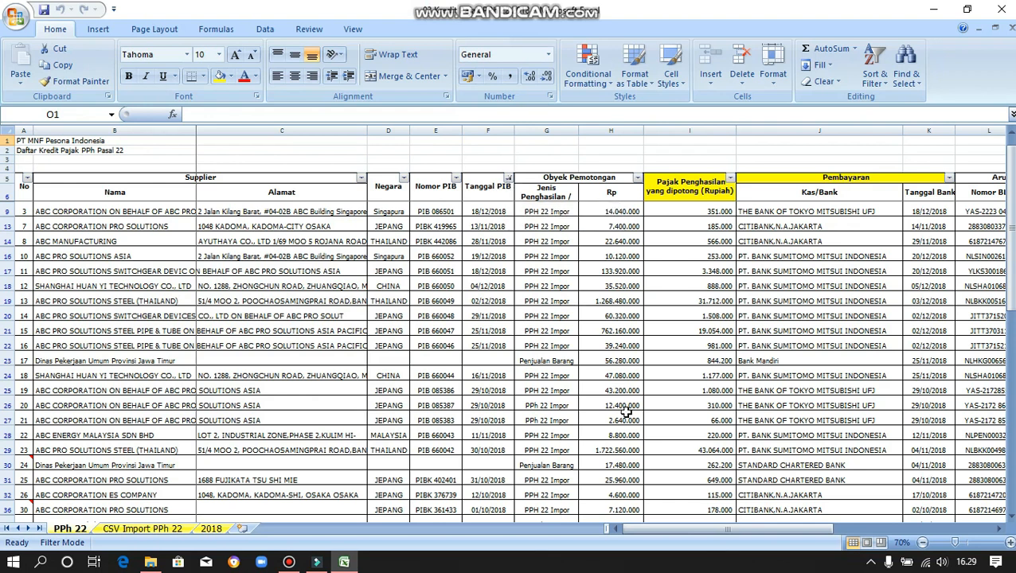
# Scan the Tanggal Bank column to the list end and select the 2017 dates 11/03/2017 and 13/01/2017 (K84:K85).
pyautogui.moveTo(659, 530); pyautogui.dragTo(713, 530)
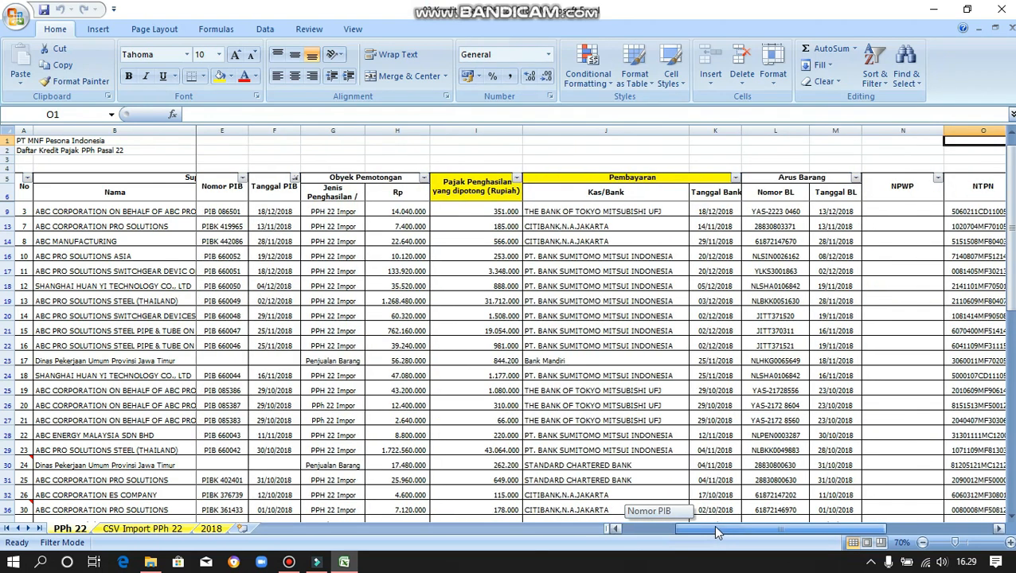
pyautogui.click(702, 196)
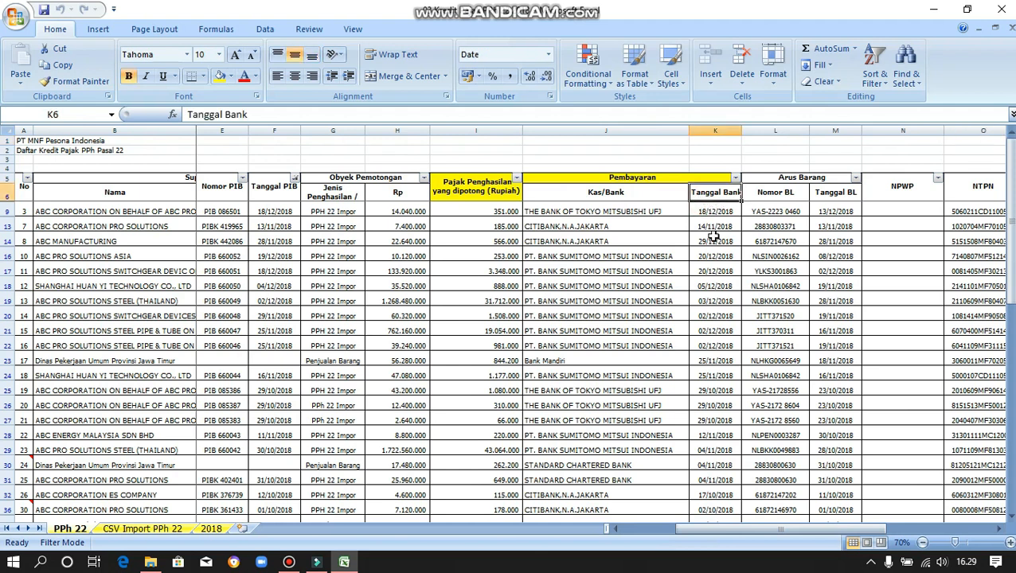
pyautogui.scroll(-1, 714, 236)
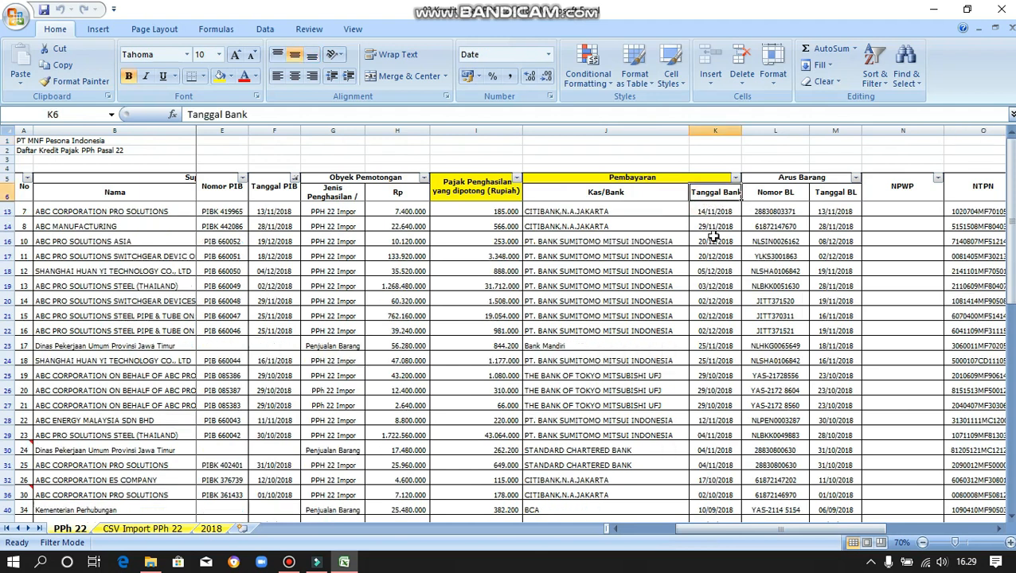
pyautogui.scroll(-1, 715, 236)
pyautogui.scroll(-15, 714, 237)
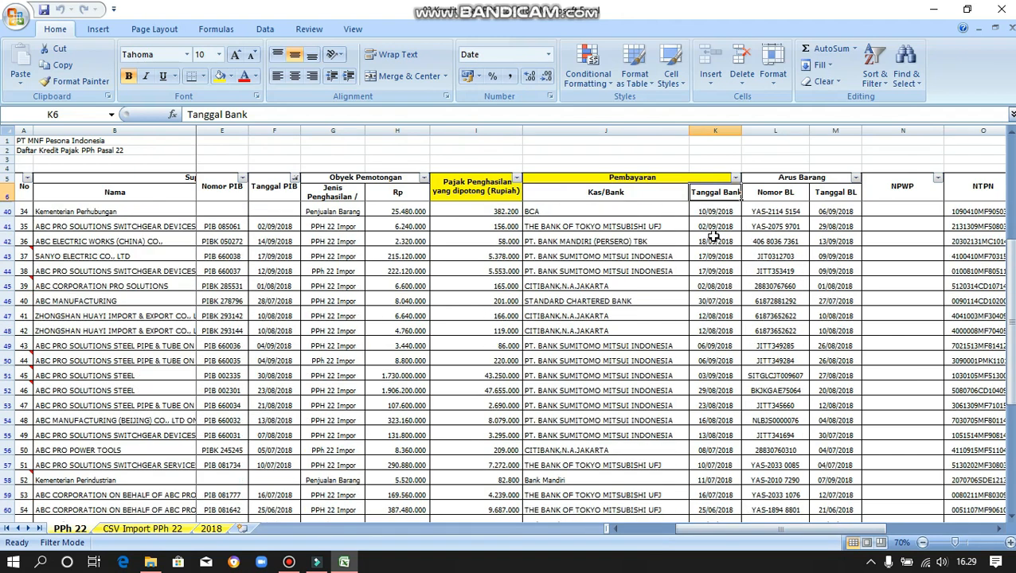
pyautogui.click(716, 341)
pyautogui.keyDown('shift'); pyautogui.click(717, 342); pyautogui.keyUp('shift')
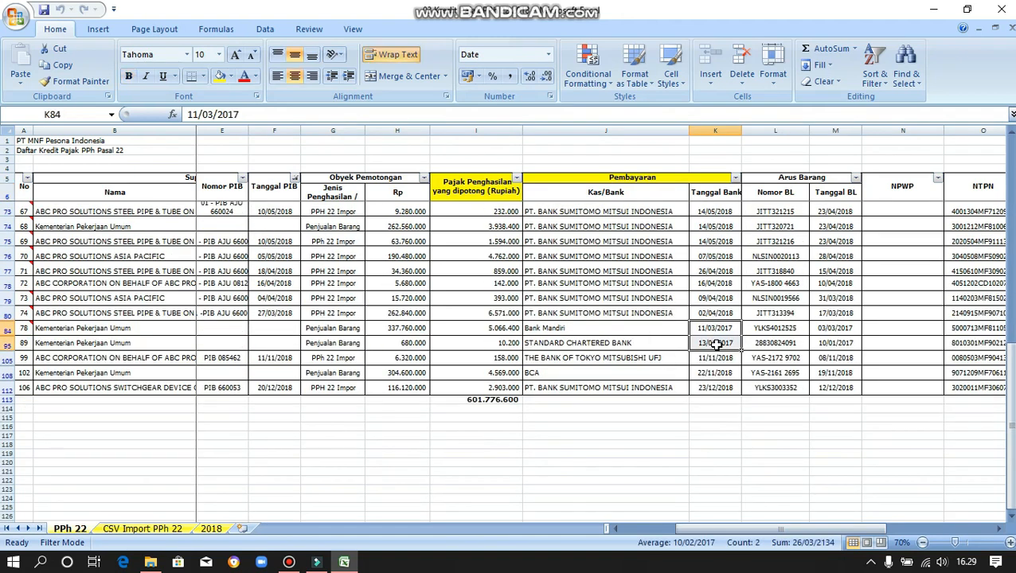